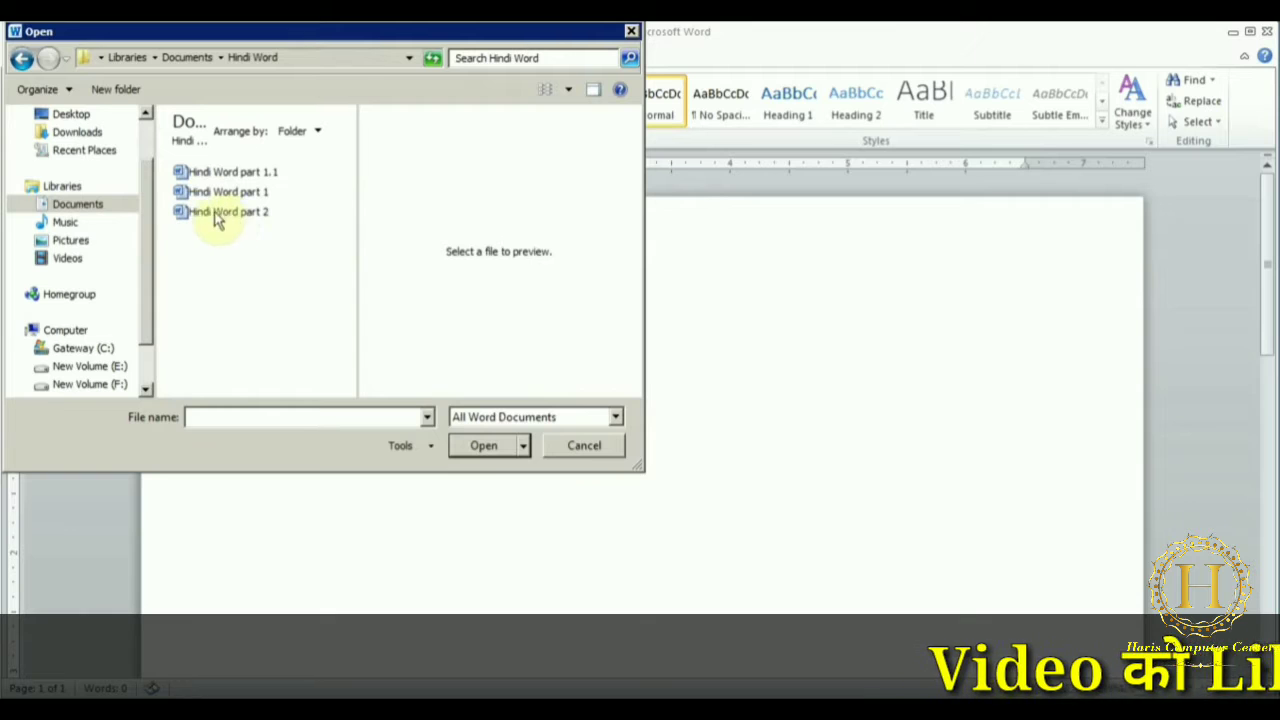
Open the document Hindi Word part 2 from the Hindi Word folder, entering its file password.
{"action": "left_click", "coordinate": [224, 216]}
{"action": "double_click", "coordinate": [224, 216]}
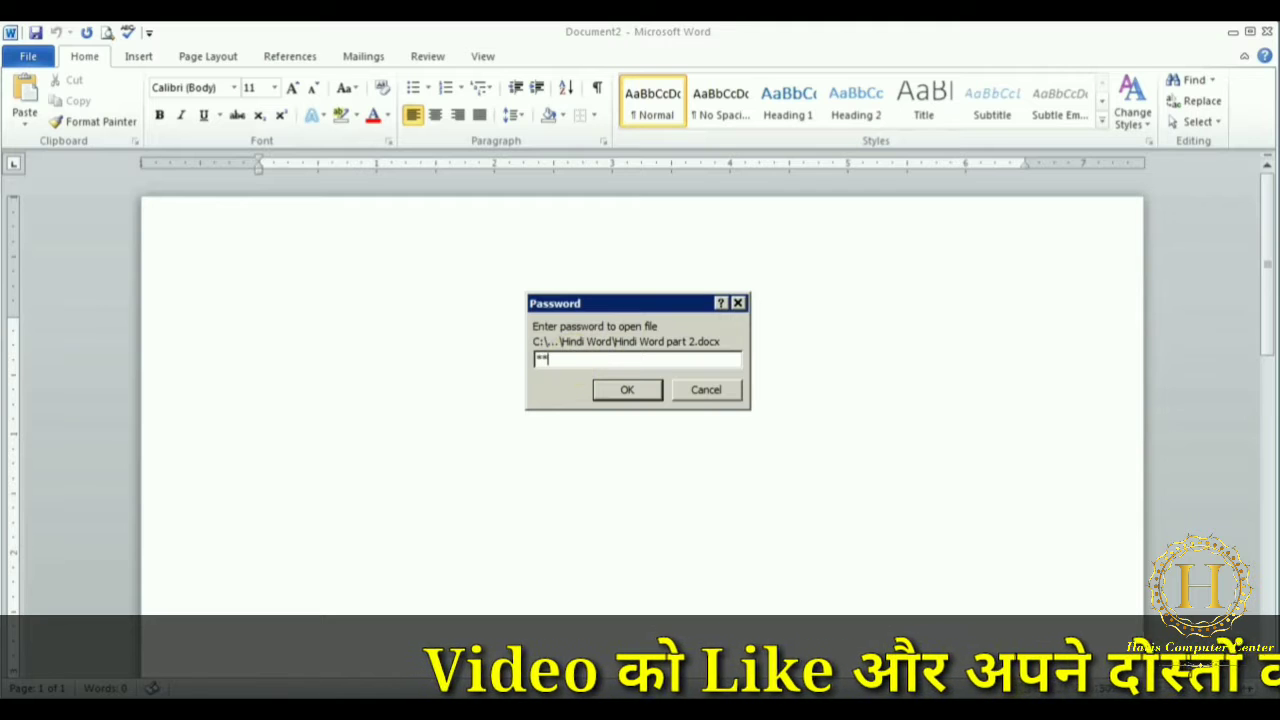
{"action": "left_click", "coordinate": [628, 390]}
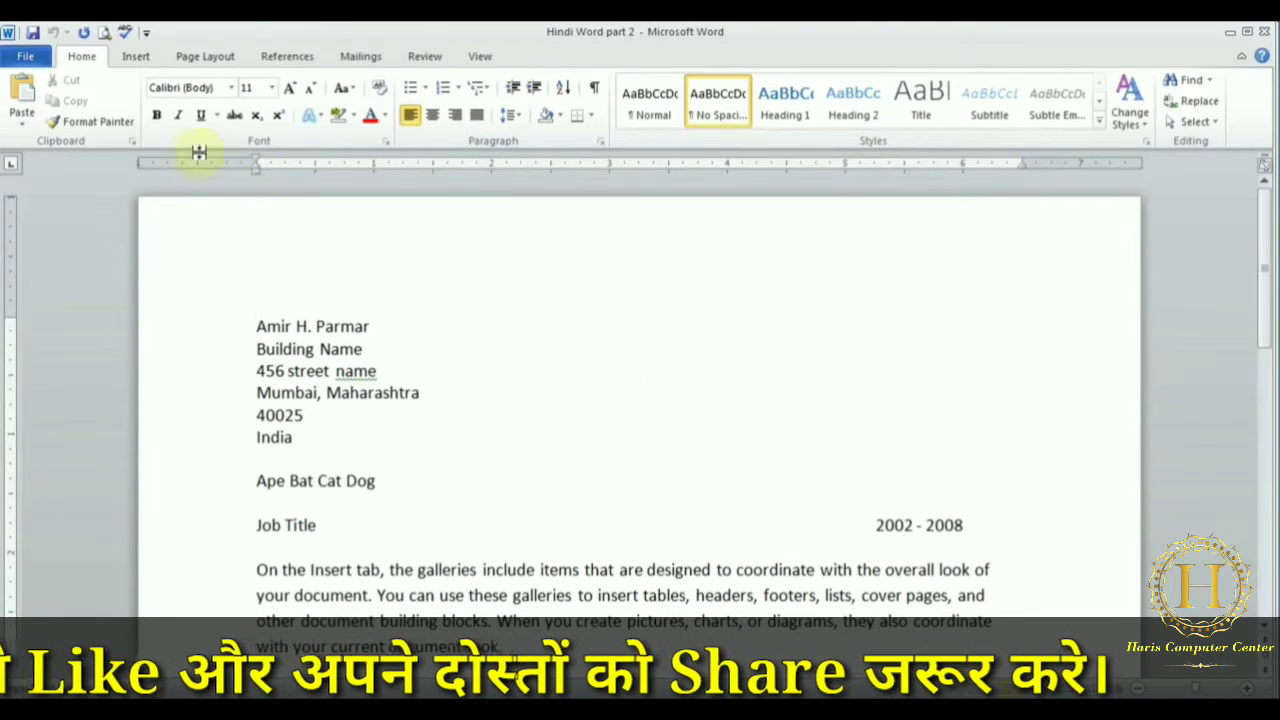
{"action": "left_click", "coordinate": [25, 56]}
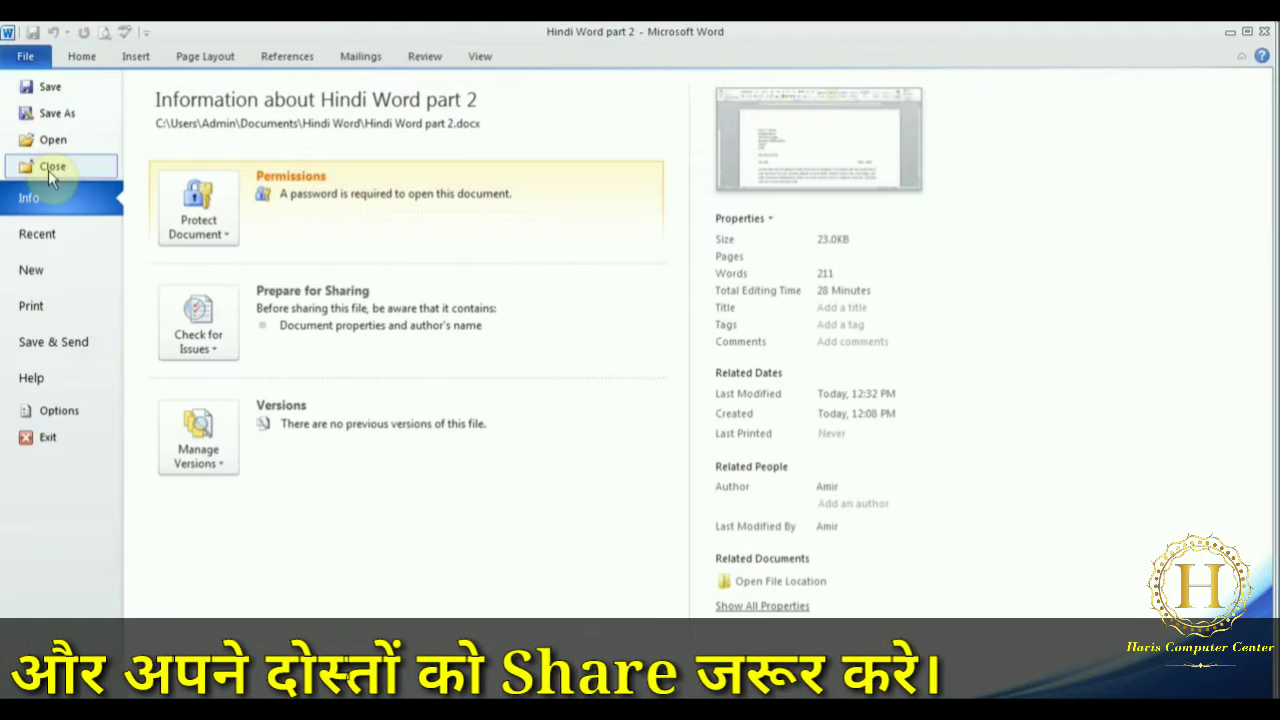
{"action": "left_click", "coordinate": [81, 56]}
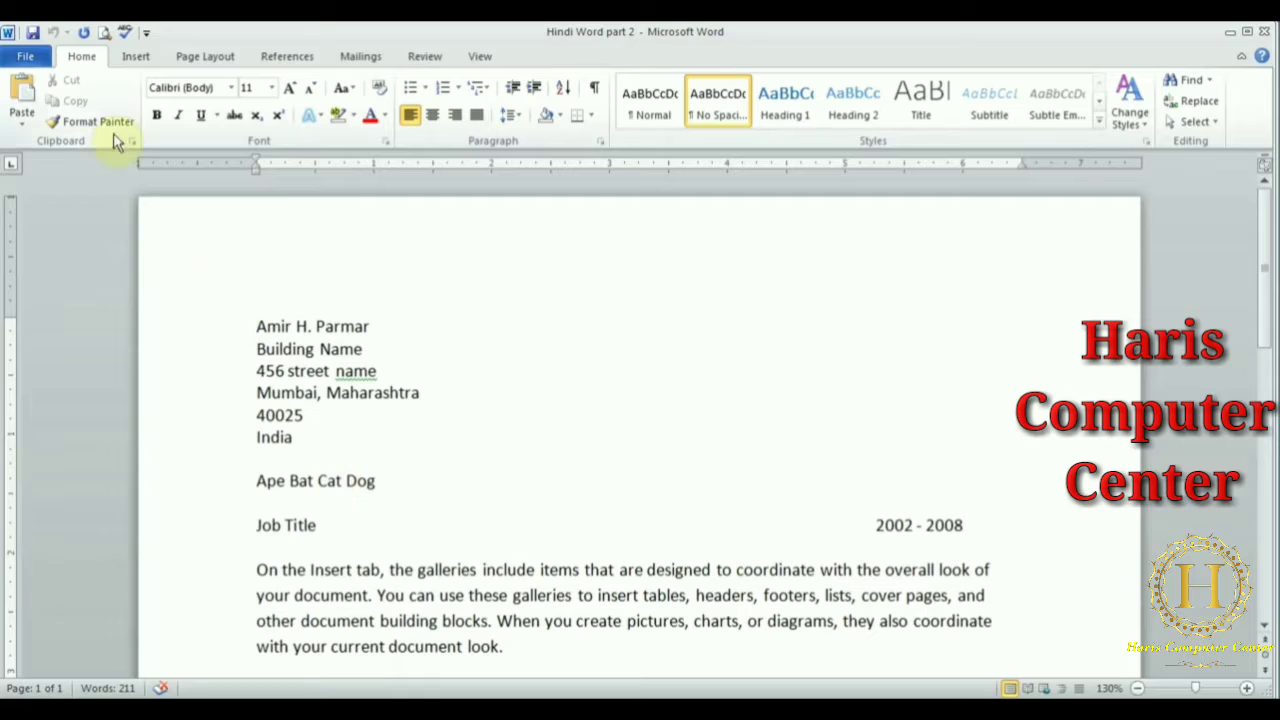
Browse the new-document template categories Agendas, Brochures and booklets, and New resume samples.
{"action": "left_click", "coordinate": [29, 58]}
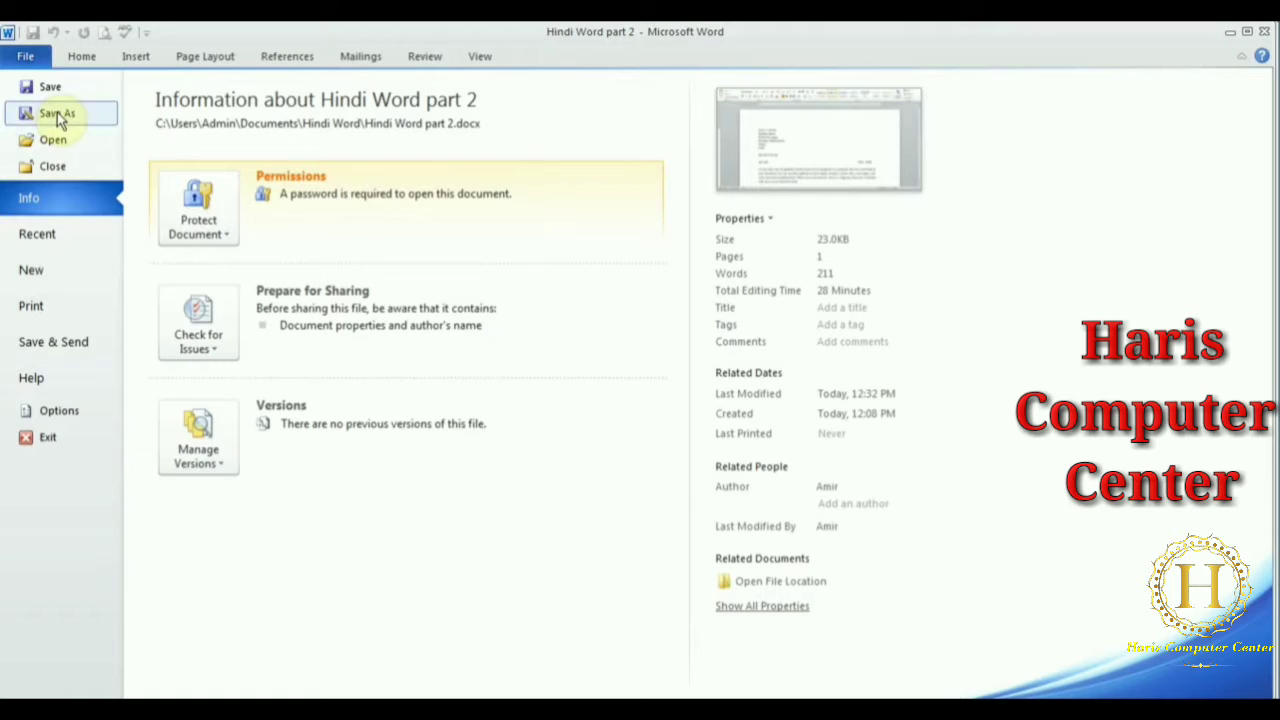
{"action": "left_click", "coordinate": [48, 276]}
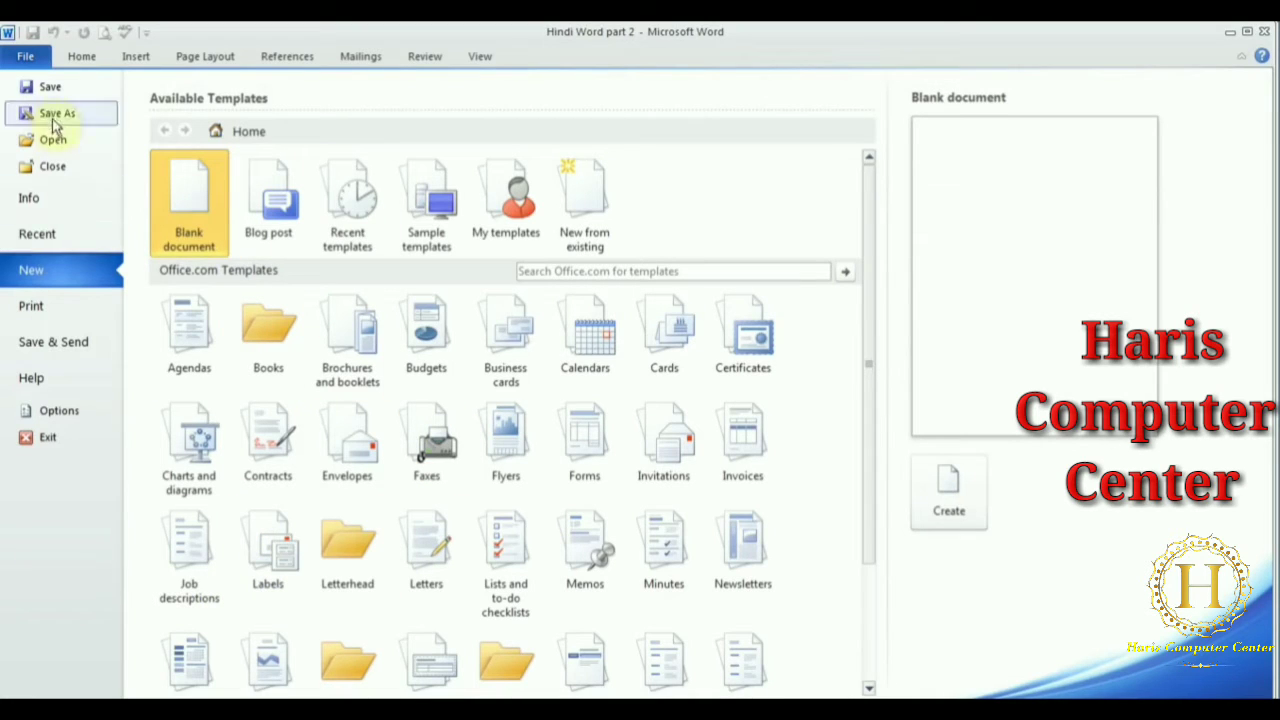
{"action": "left_click", "coordinate": [186, 345]}
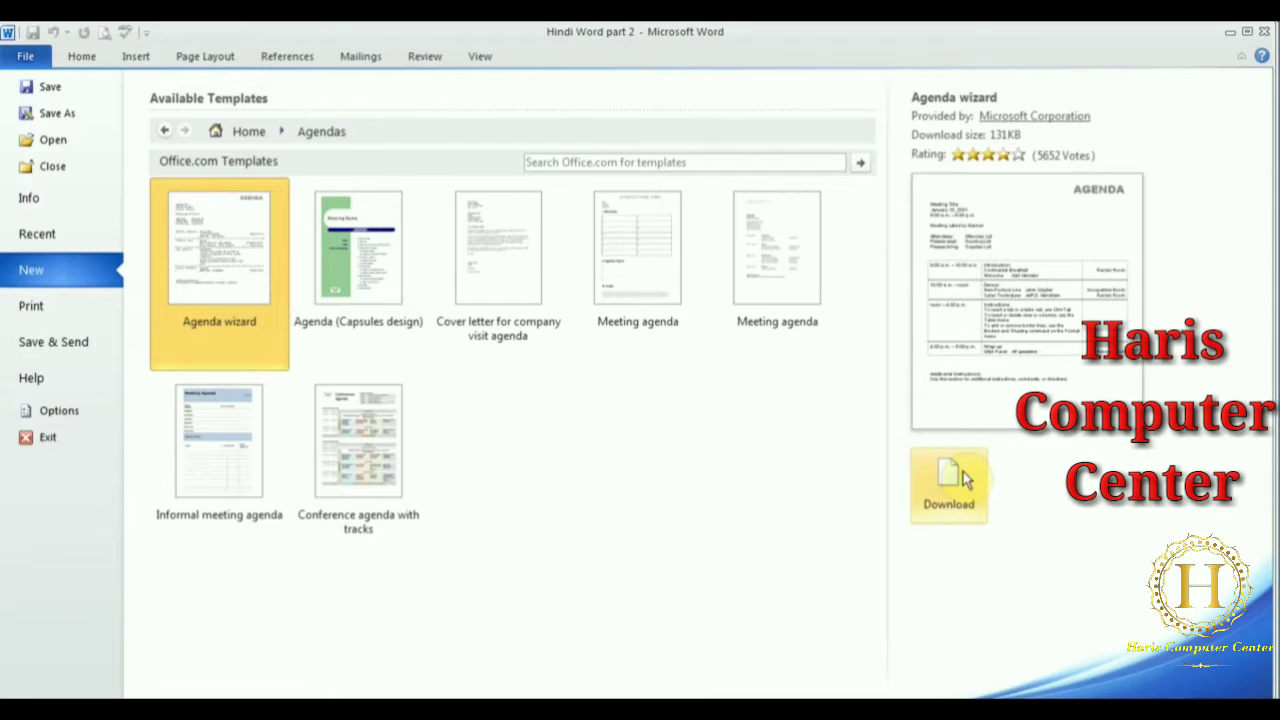
{"action": "left_click", "coordinate": [162, 132]}
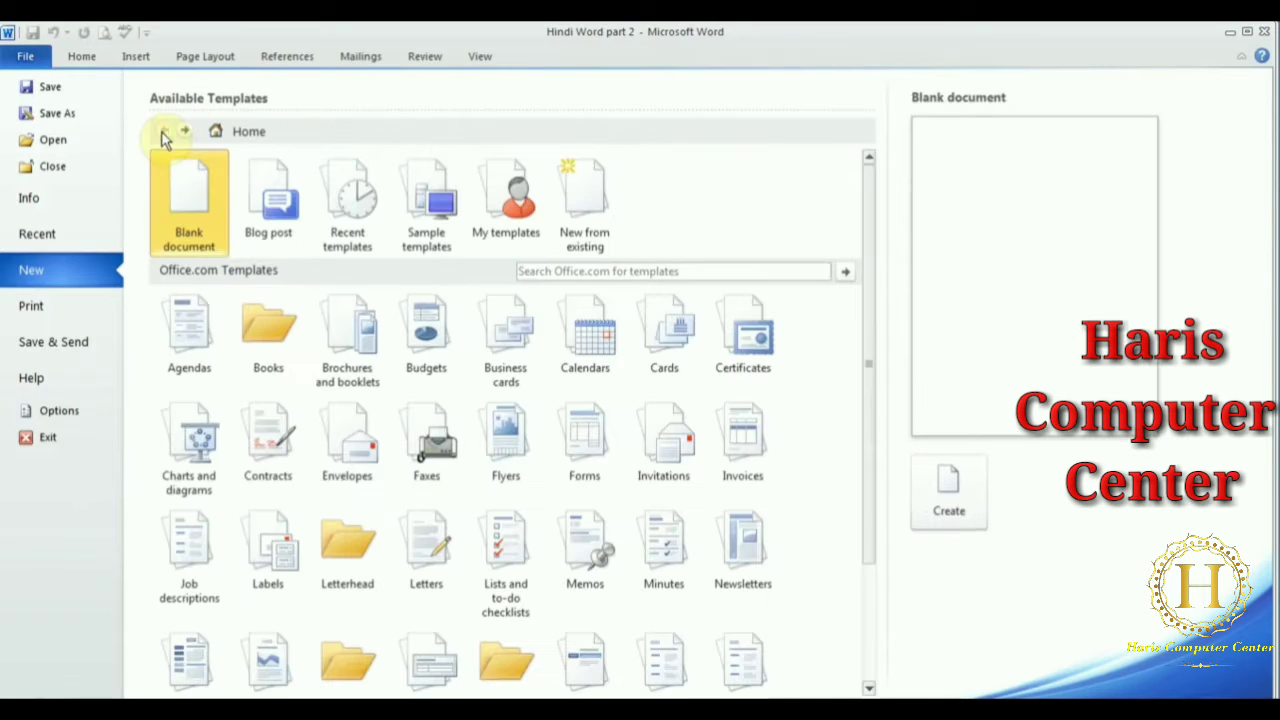
{"action": "left_click", "coordinate": [346, 361]}
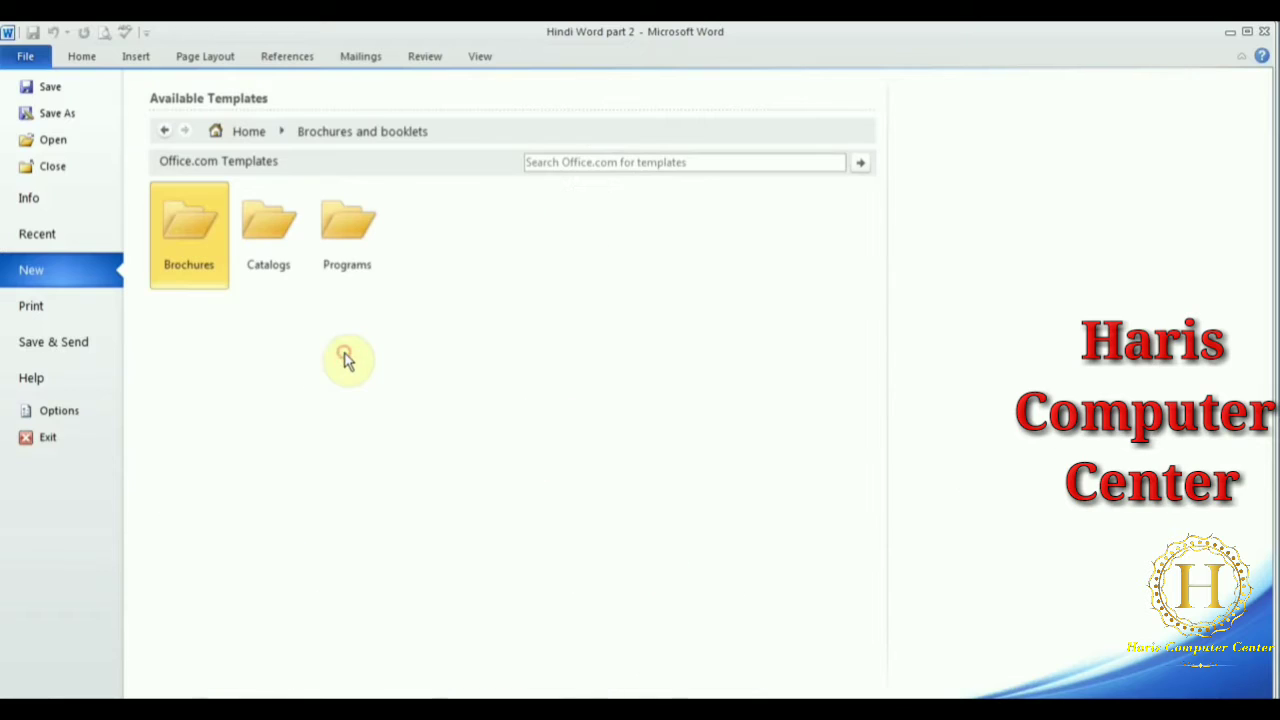
{"action": "left_click", "coordinate": [164, 131]}
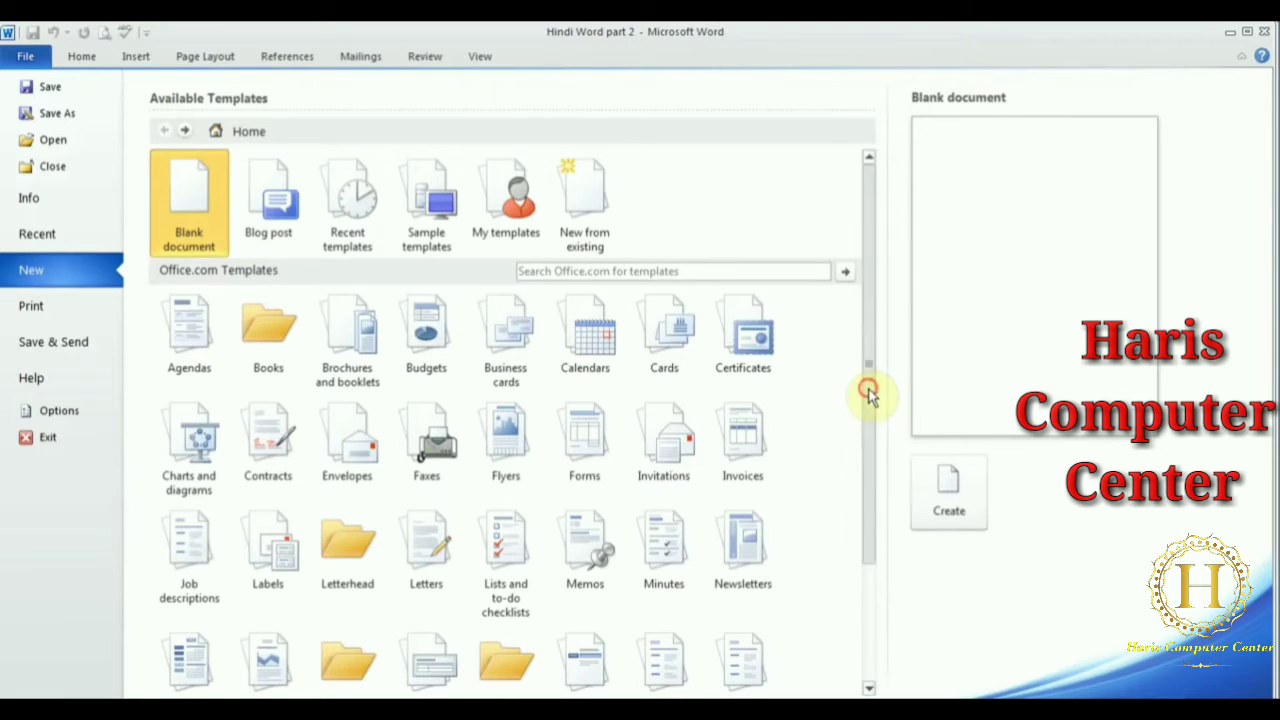
{"action": "left_click_drag", "start_coordinate": [869, 391], "coordinate": [877, 486]}
{"action": "left_click", "coordinate": [660, 557]}
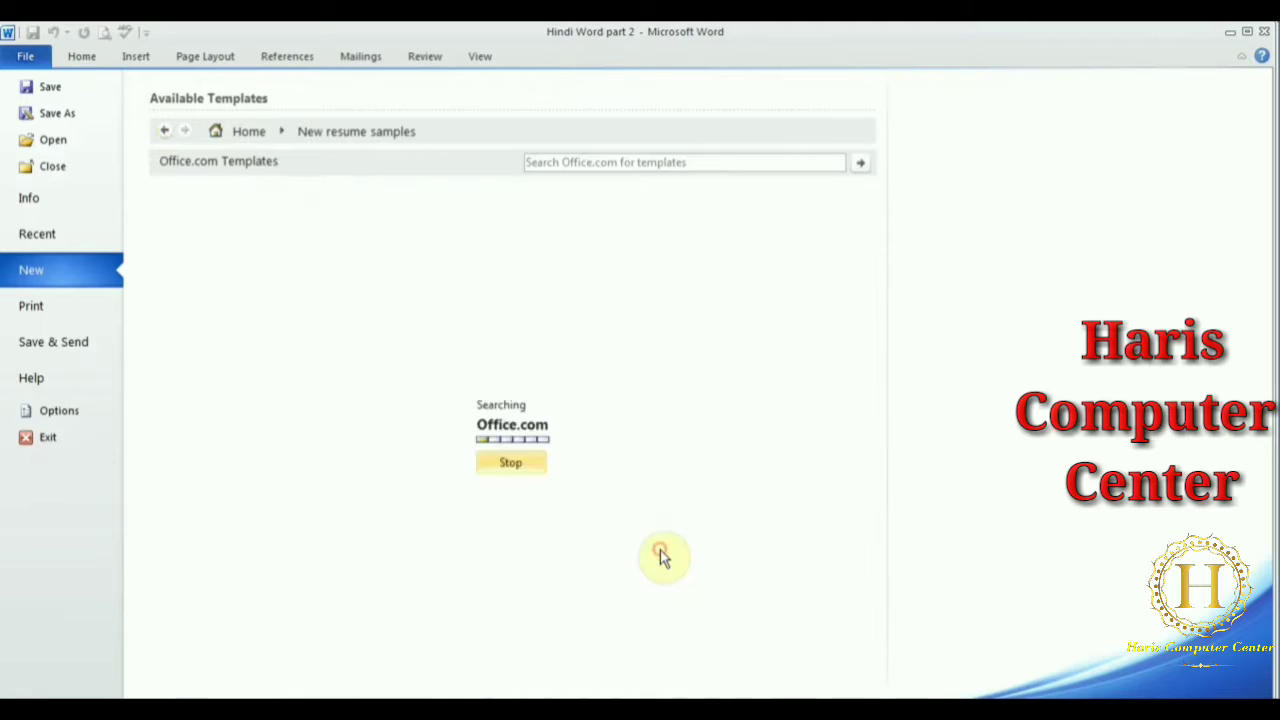
{"action": "left_click", "coordinate": [166, 131]}
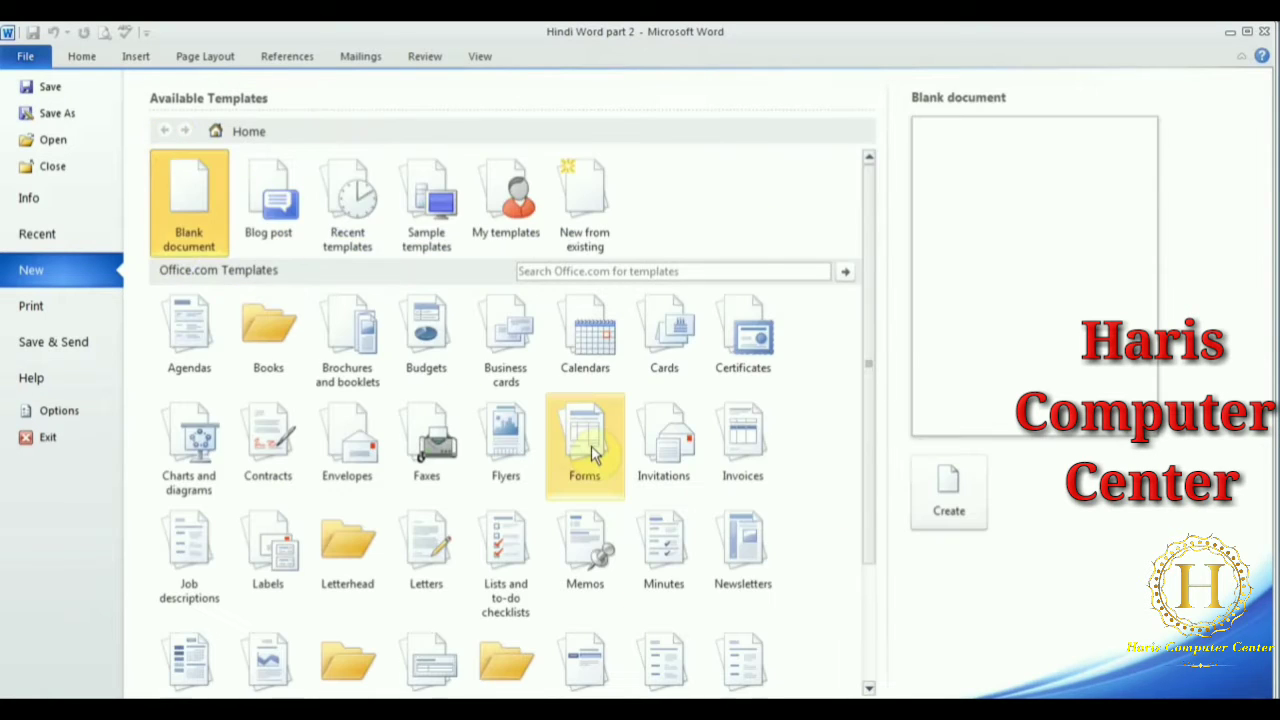
Examine the Basic resumes templates under Resumes and CVs, previewing Functional resume - CV (Traditional design).
{"action": "left_click", "coordinate": [869, 398]}
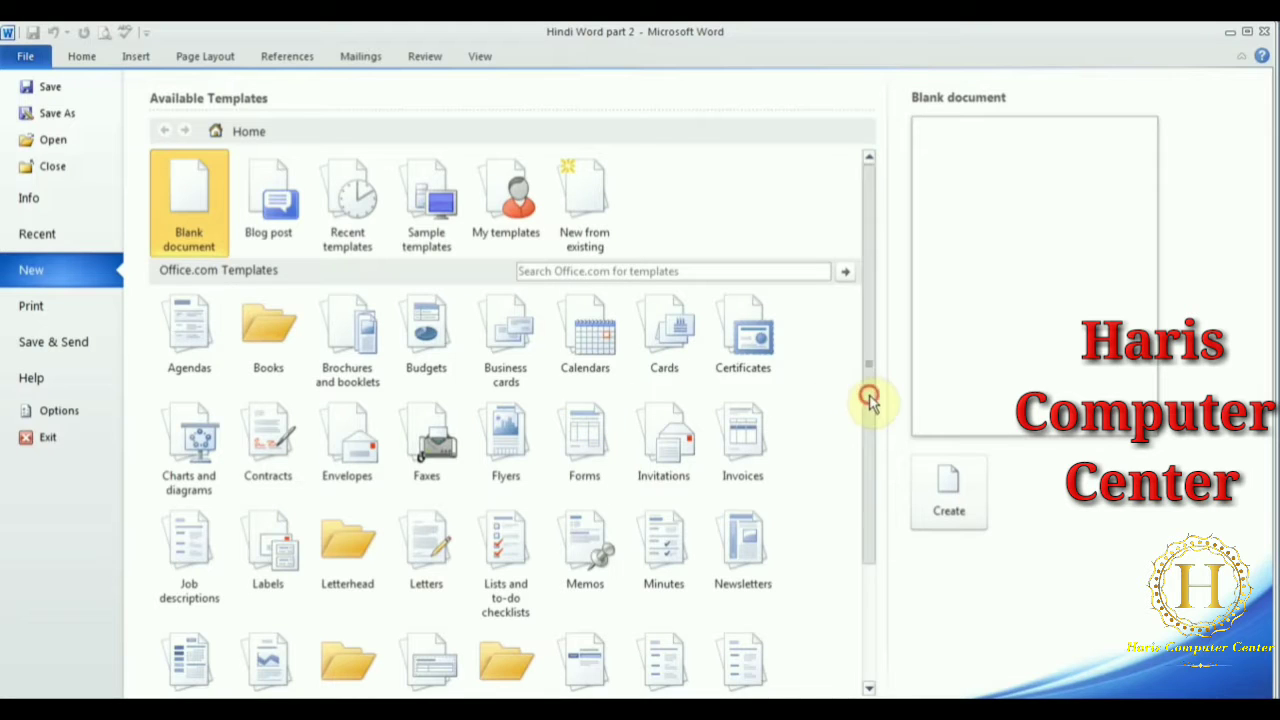
{"action": "left_click_drag", "start_coordinate": [869, 398], "coordinate": [875, 508]}
{"action": "left_click", "coordinate": [736, 533]}
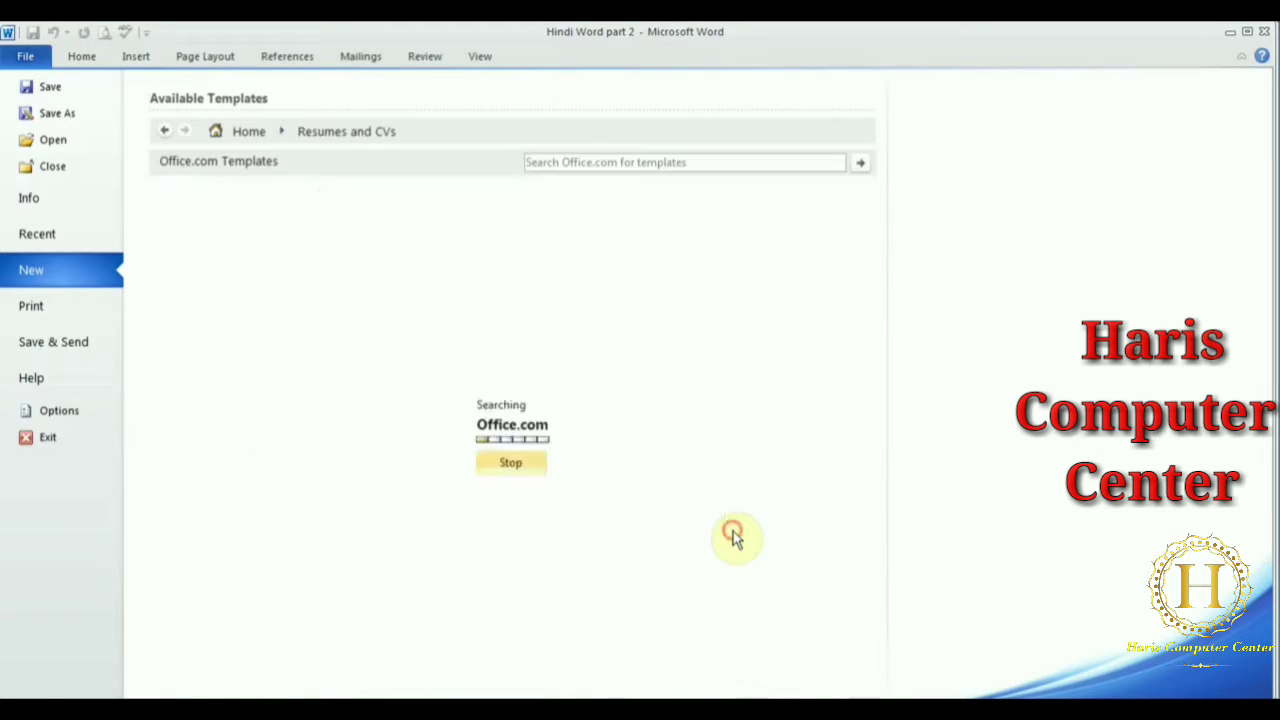
{"action": "left_click", "coordinate": [209, 246]}
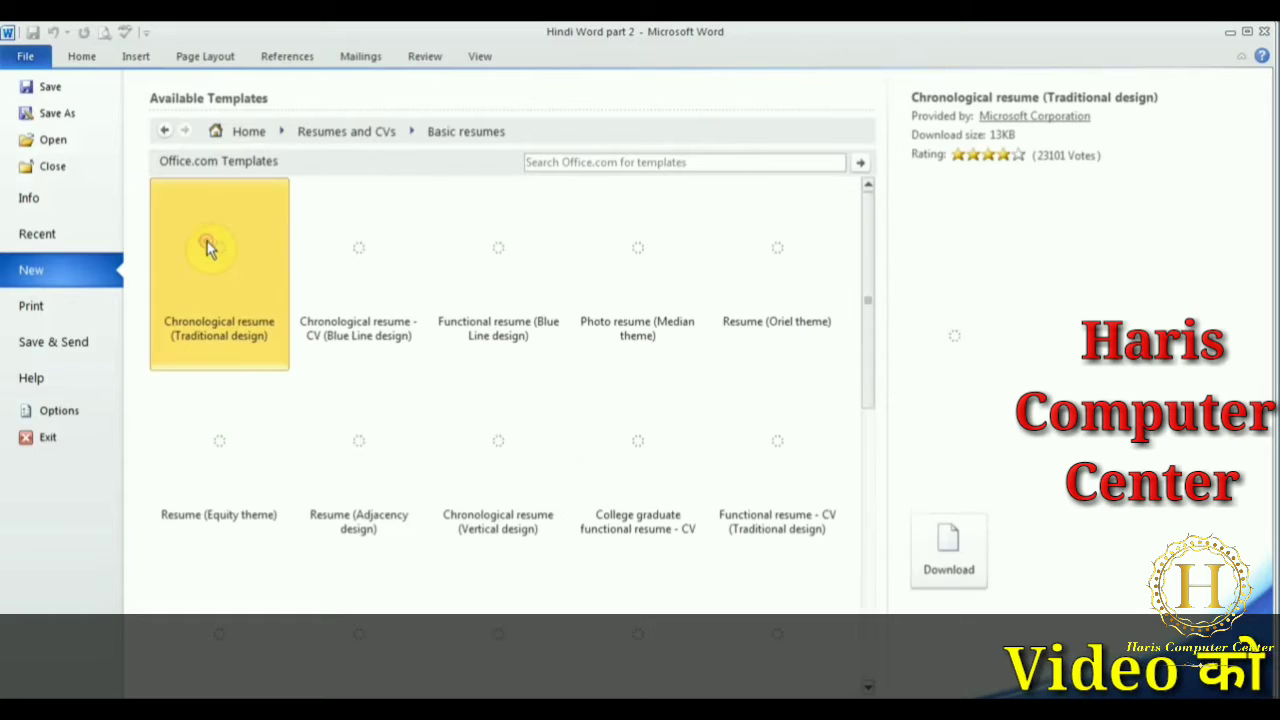
{"action": "left_click", "coordinate": [760, 286]}
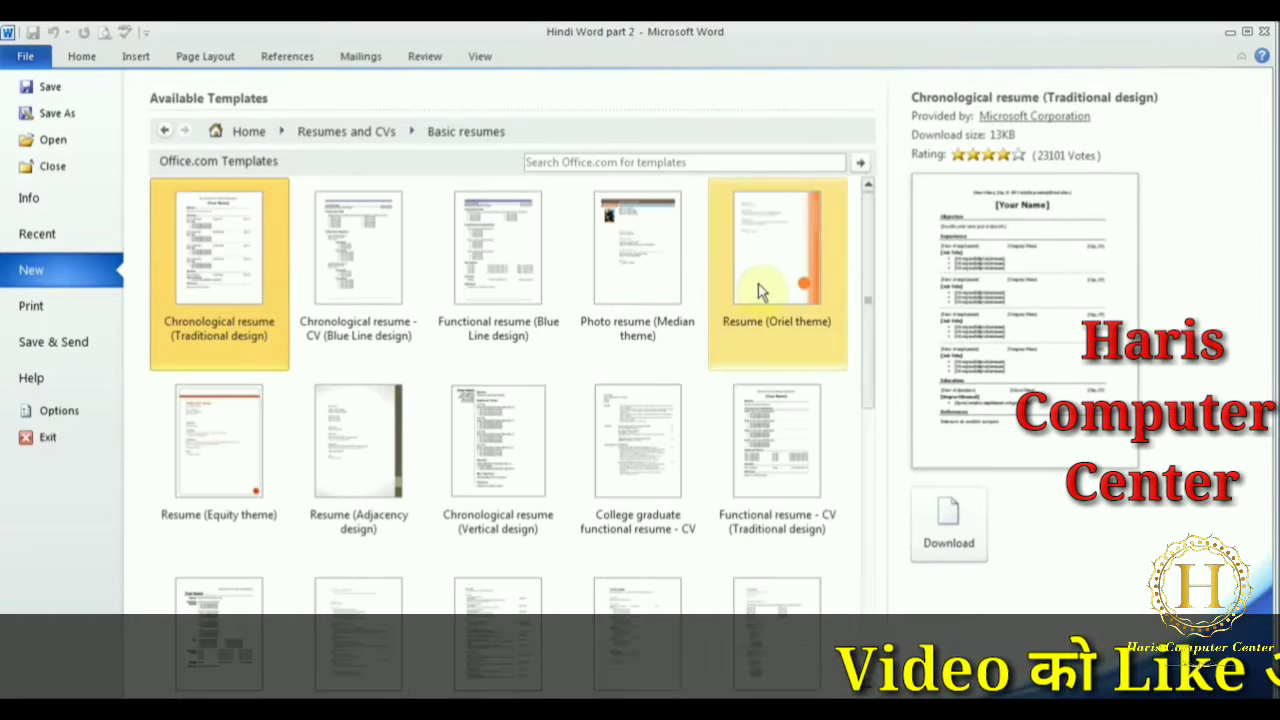
{"action": "left_click", "coordinate": [785, 430]}
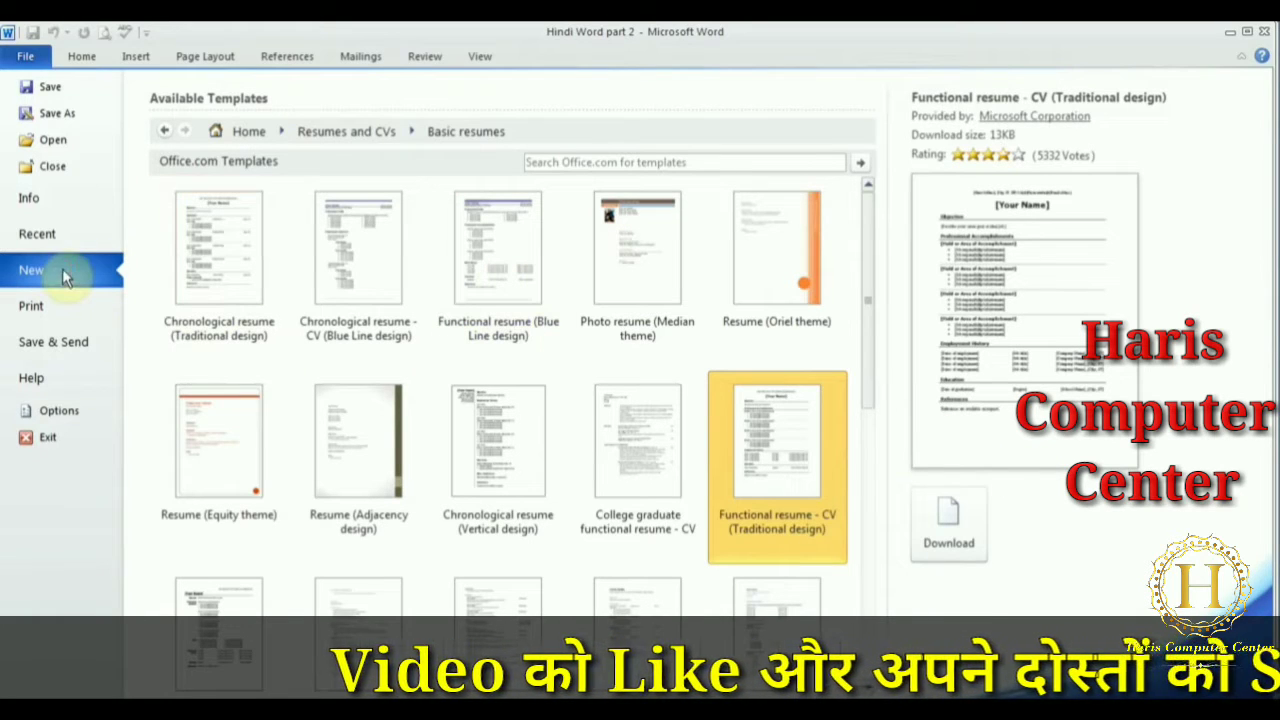
Return to the main template list and create a new blank document.
{"action": "left_click", "coordinate": [166, 131]}
{"action": "left_click", "coordinate": [165, 131]}
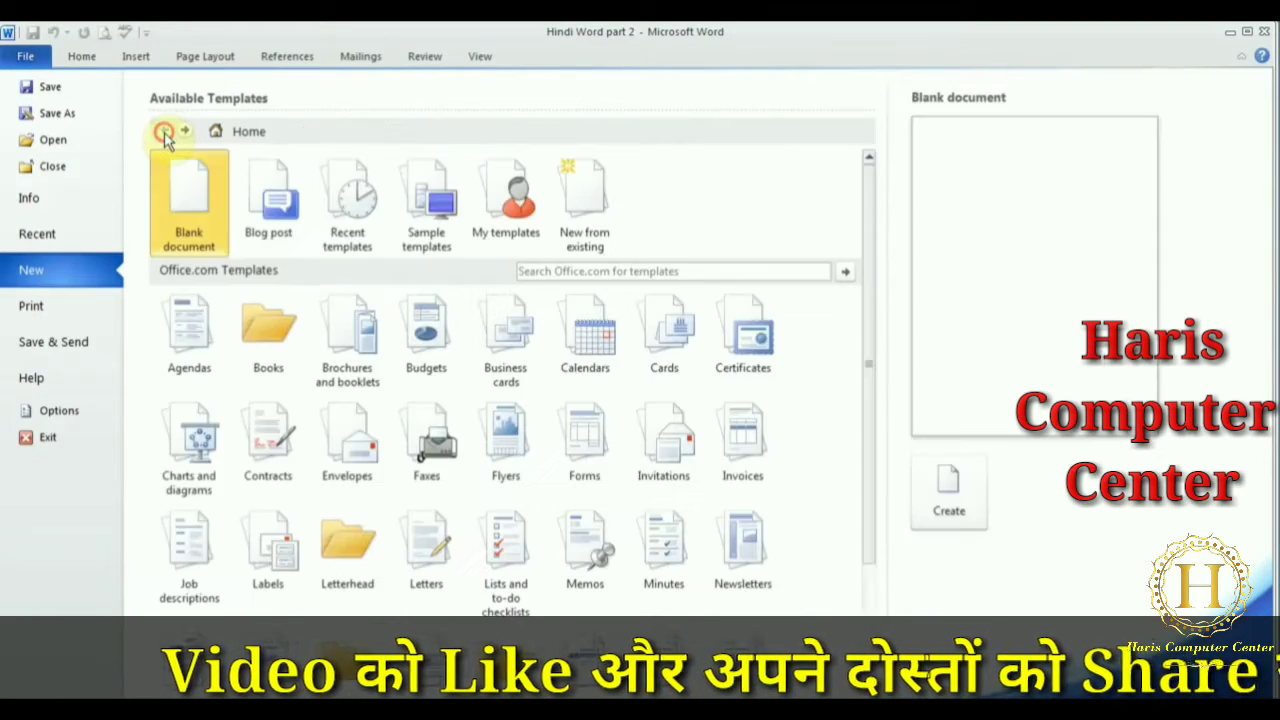
{"action": "double_click", "coordinate": [183, 194]}
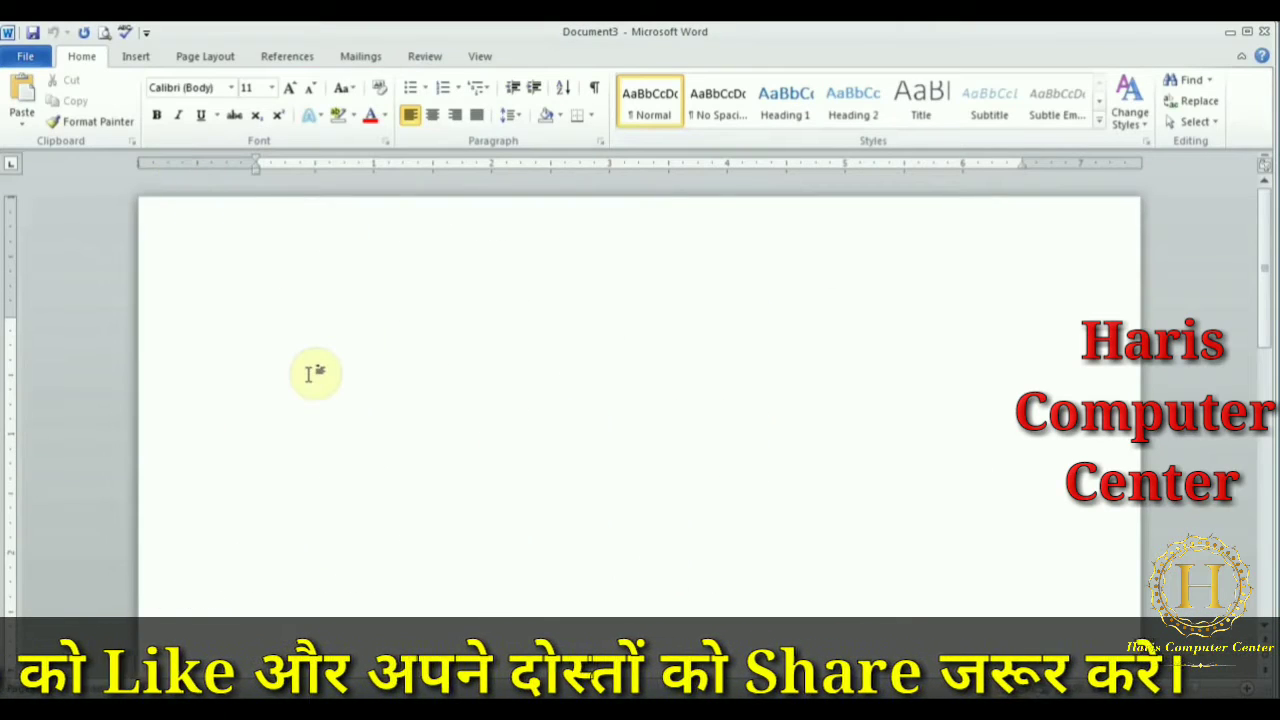
Save the blank document as Hindi Word part 3 in the Hindi Word folder as a Word Document.
{"action": "left_click", "coordinate": [27, 56]}
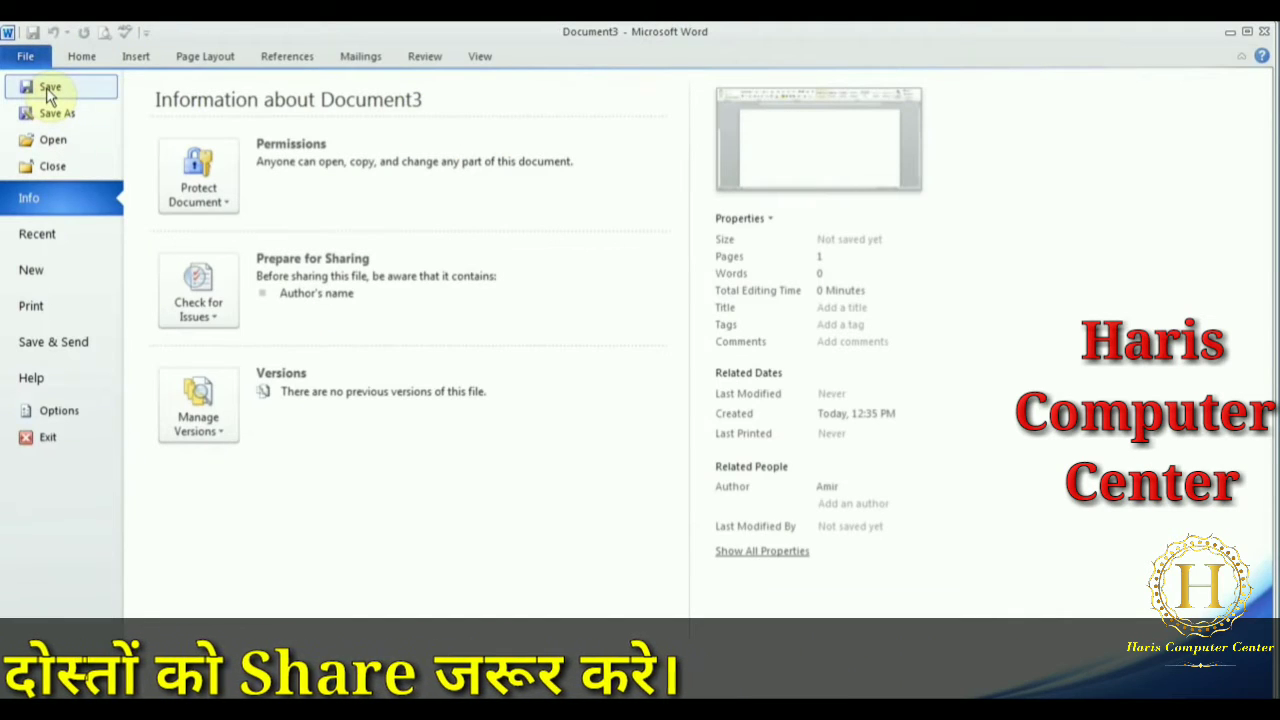
{"action": "left_click", "coordinate": [48, 90]}
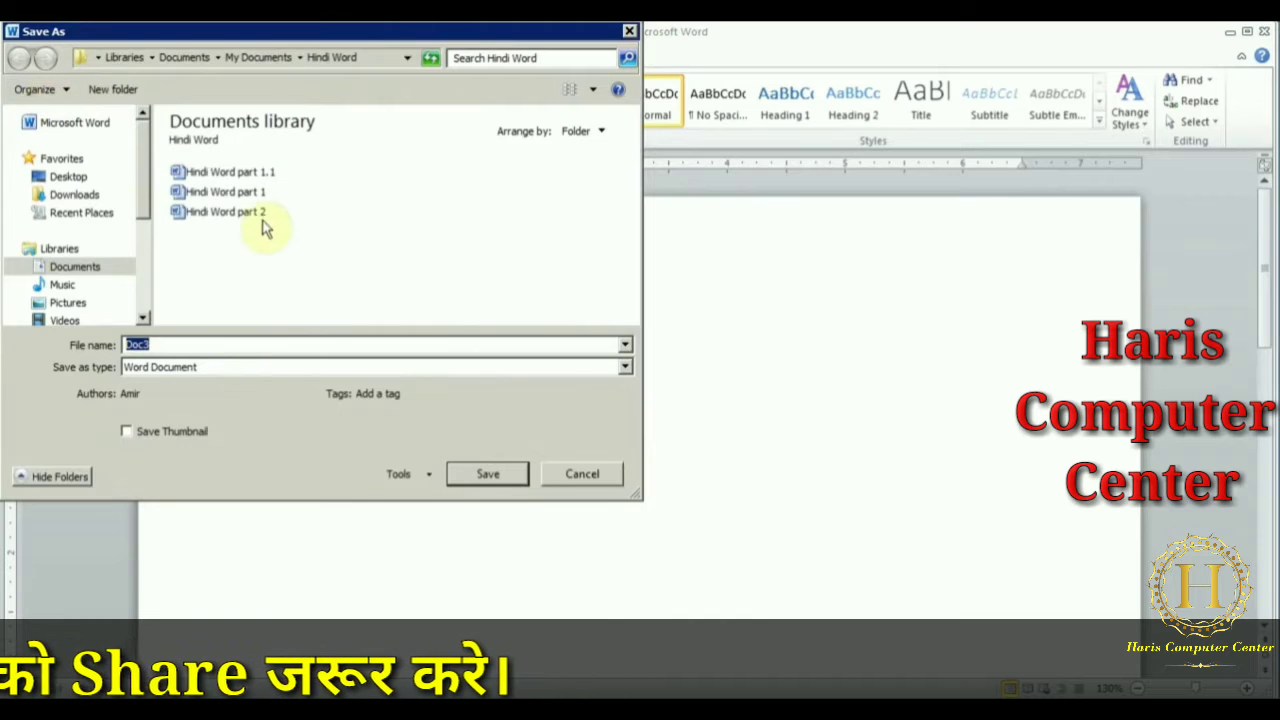
{"action": "left_click", "coordinate": [255, 212]}
{"action": "left_click", "coordinate": [251, 343]}
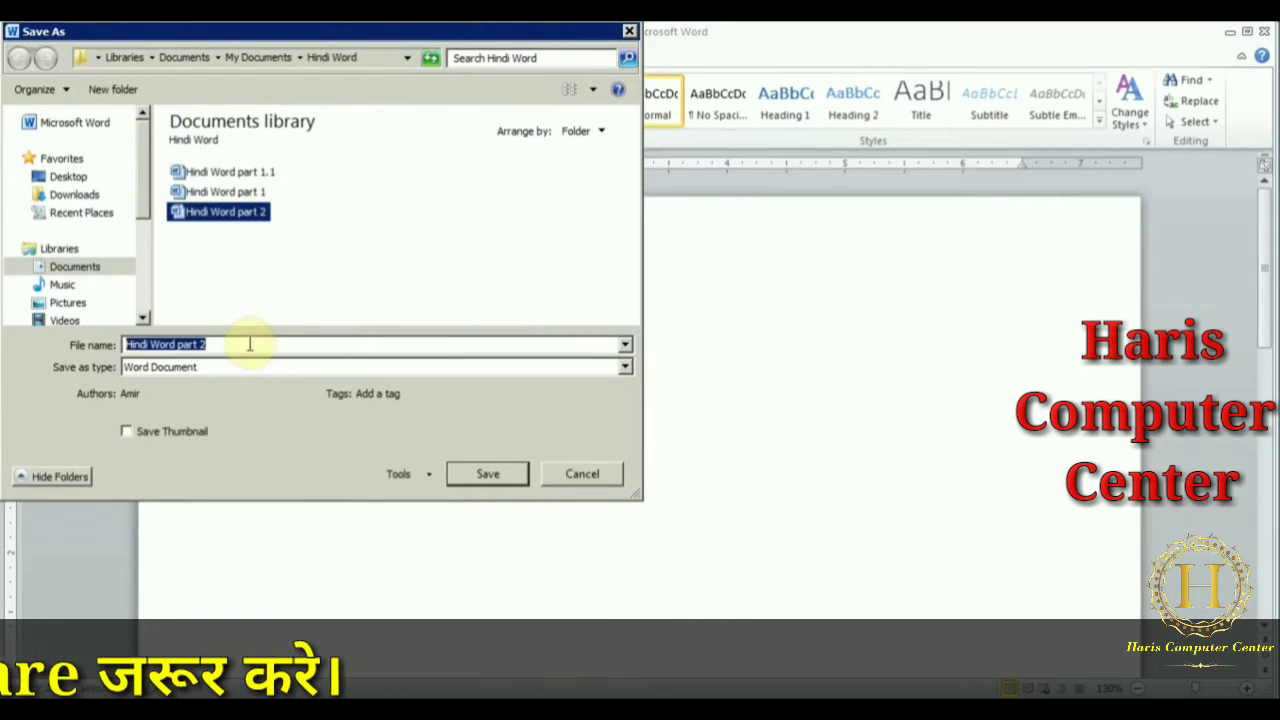
{"action": "double_click", "coordinate": [247, 343]}
{"action": "type", "text": "3"}
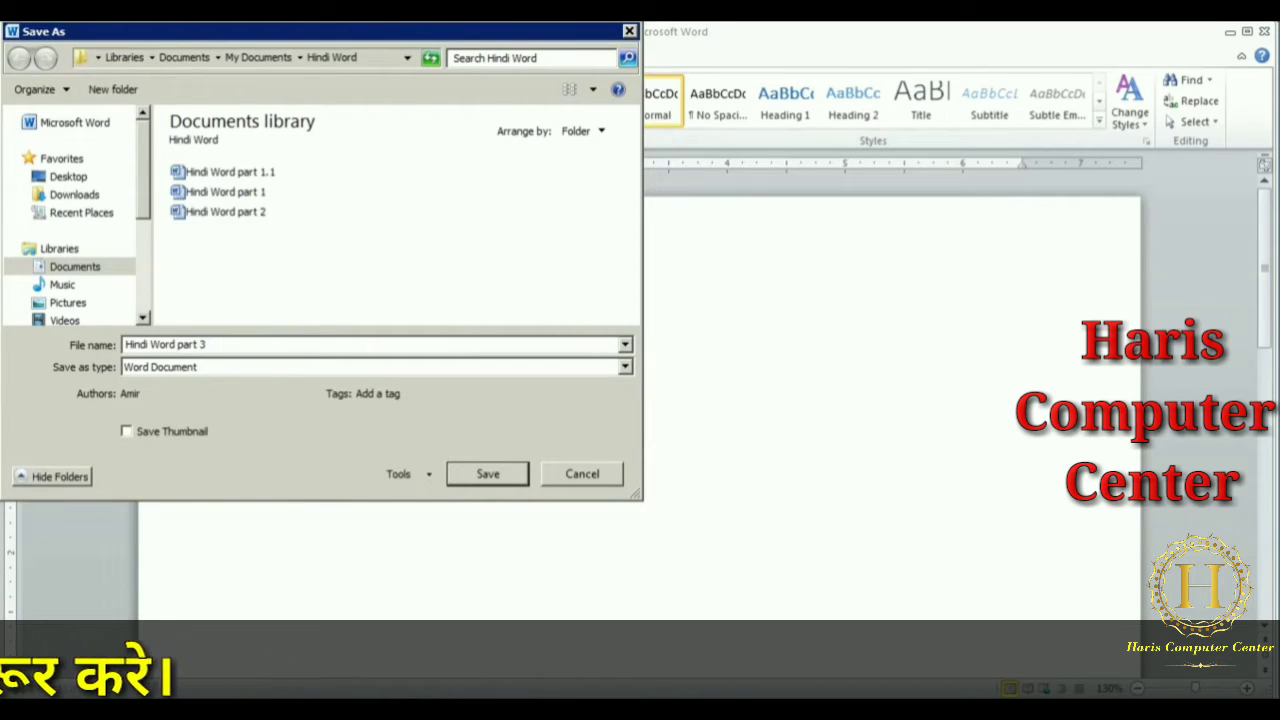
{"action": "left_click", "coordinate": [508, 478]}
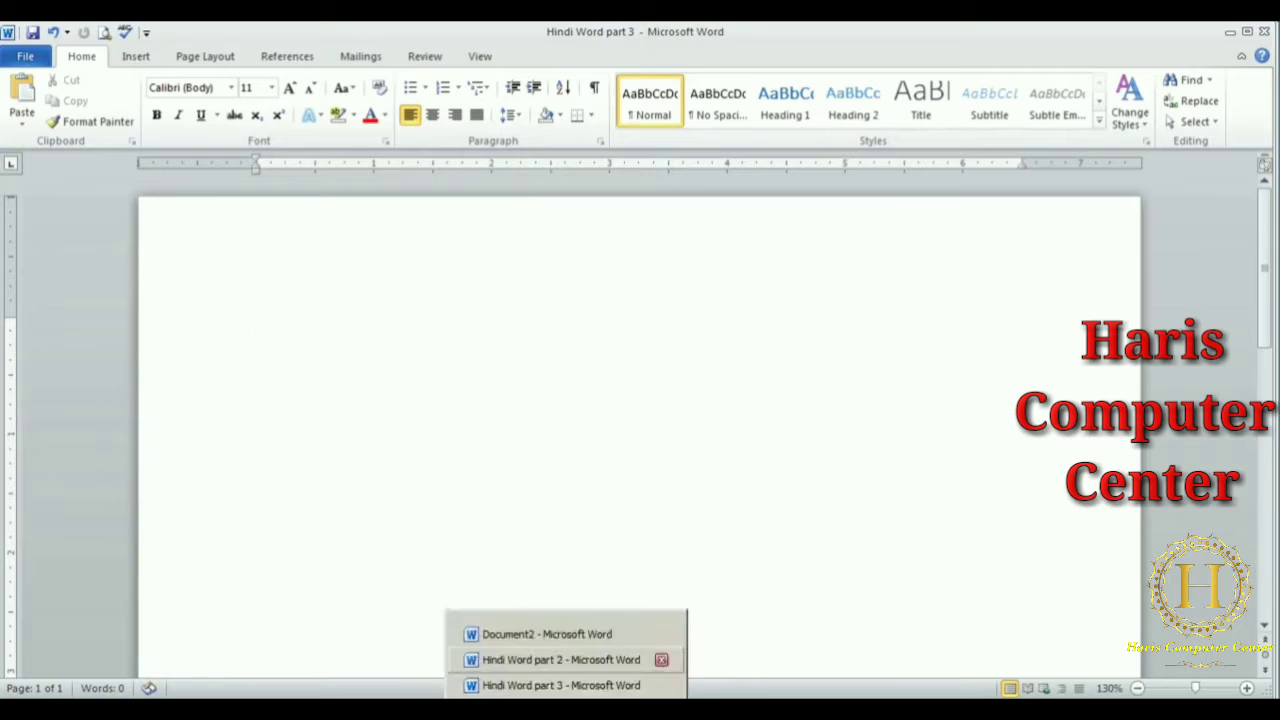
Switch to the Hindi Word part 2 document and copy all of its text.
{"action": "left_click", "coordinate": [557, 686]}
{"action": "mouse_move", "coordinate": [566, 708]}
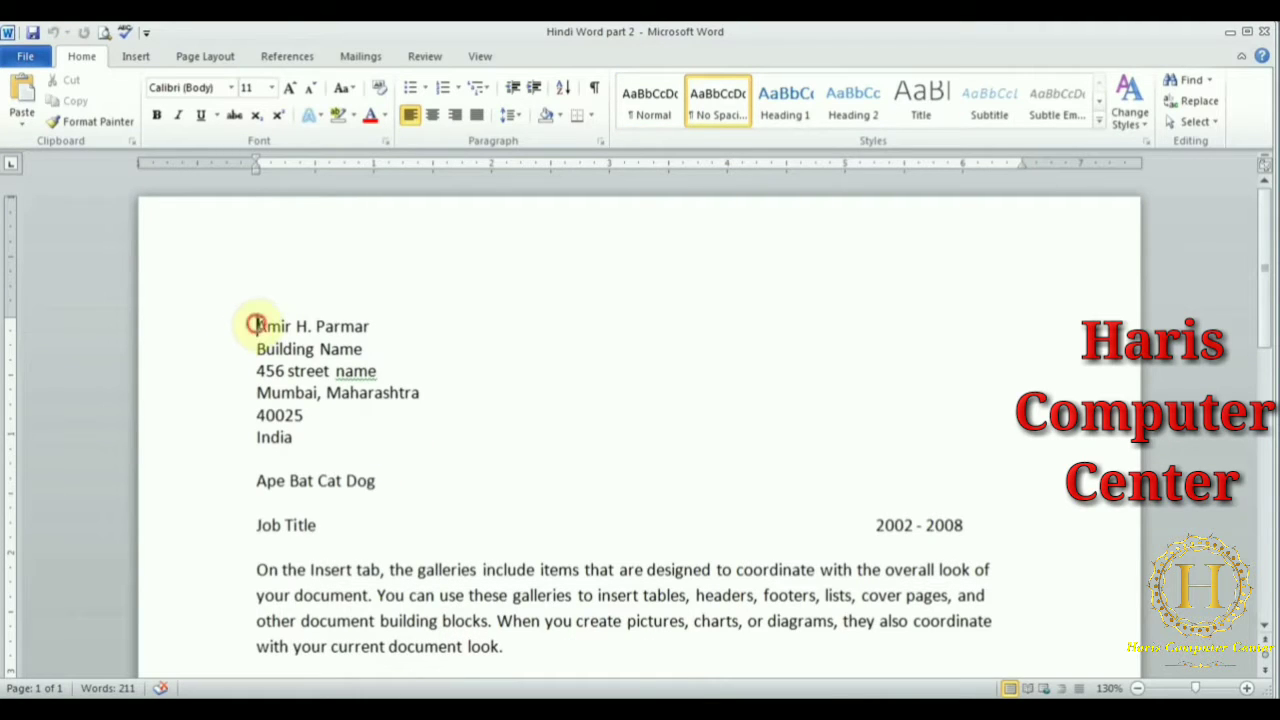
{"action": "left_click_drag", "start_coordinate": [256, 325], "coordinate": [897, 450]}
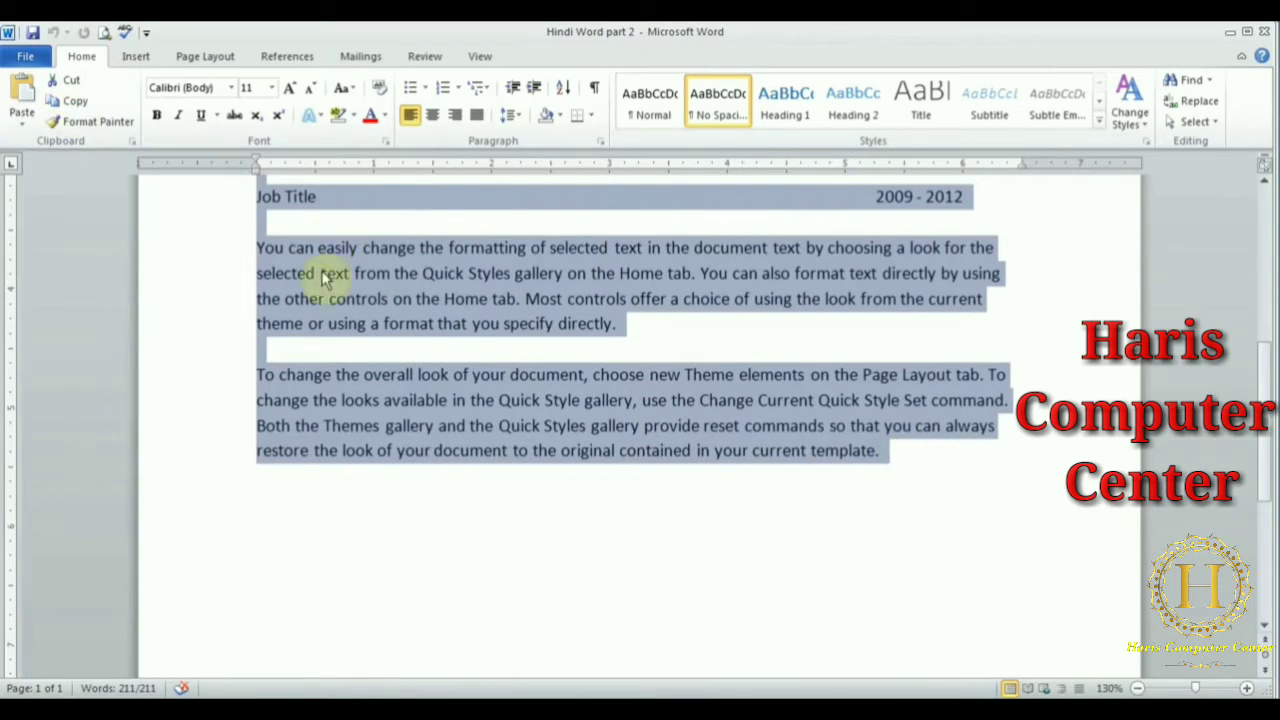
{"action": "right_click", "coordinate": [380, 278]}
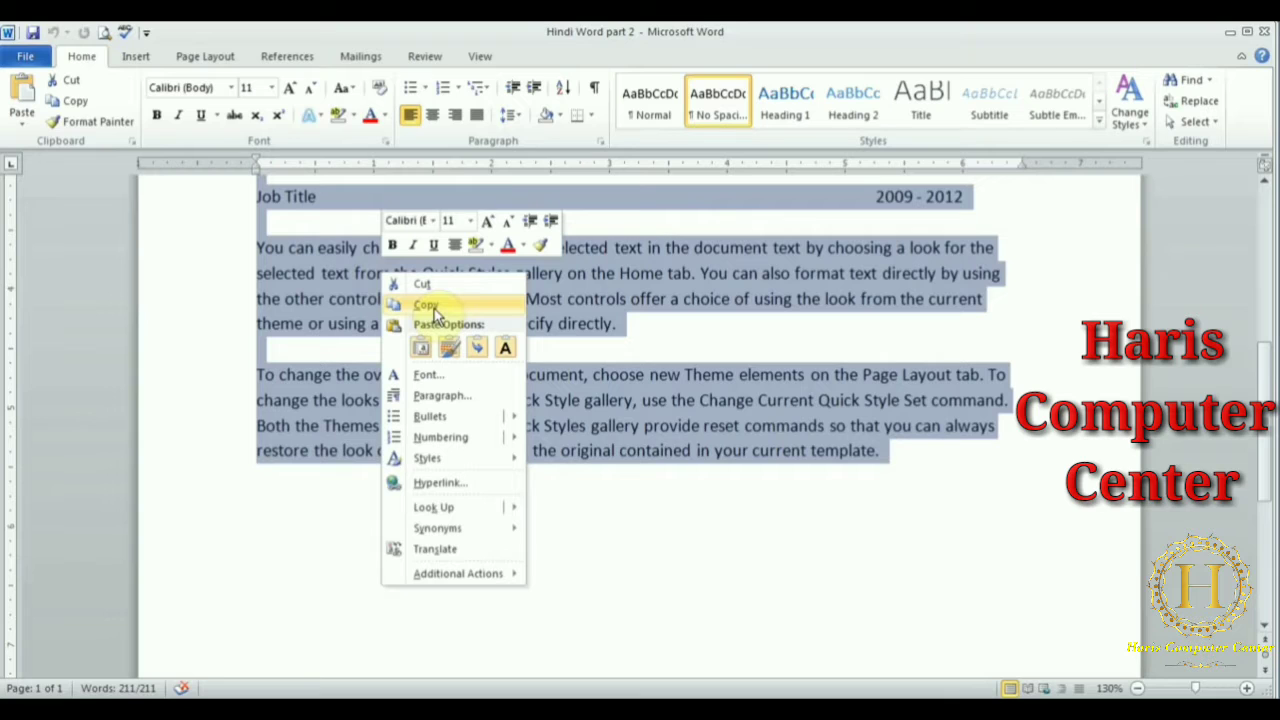
{"action": "left_click", "coordinate": [433, 306]}
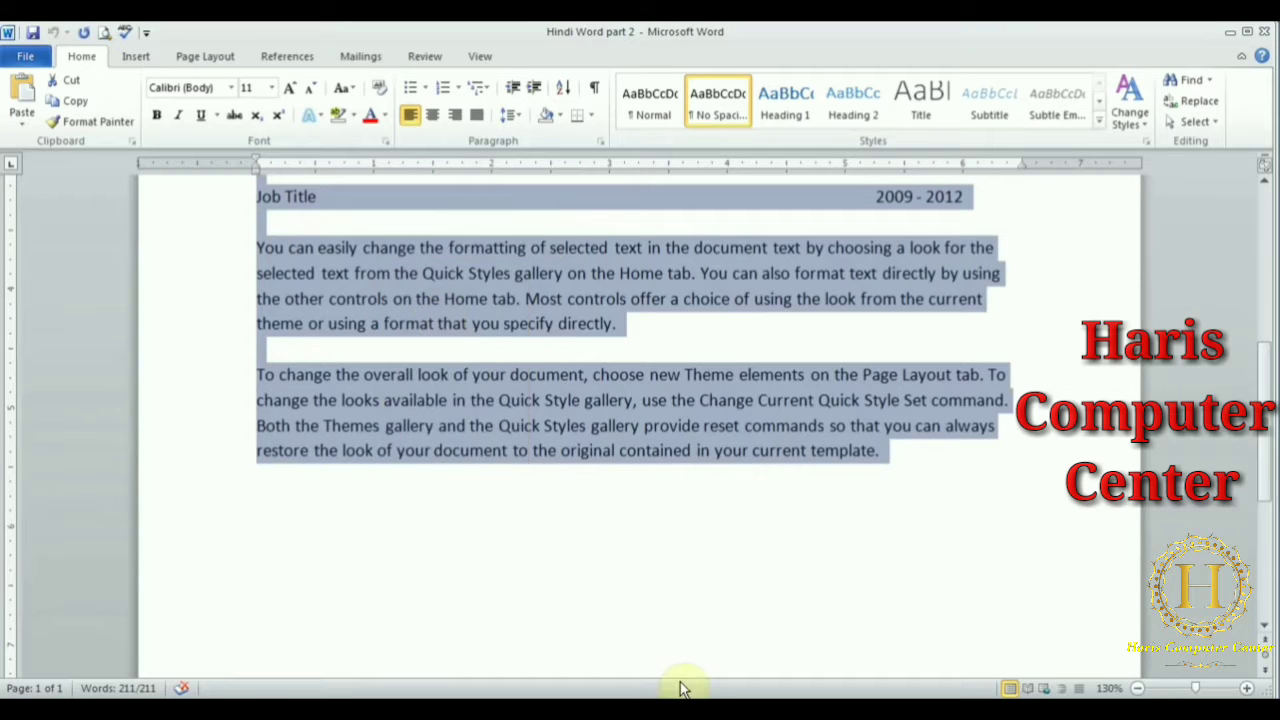
Switch back to the Hindi Word part 3 document and paste the copied text into the blank page.
{"action": "key", "text": "alt+Tab"}
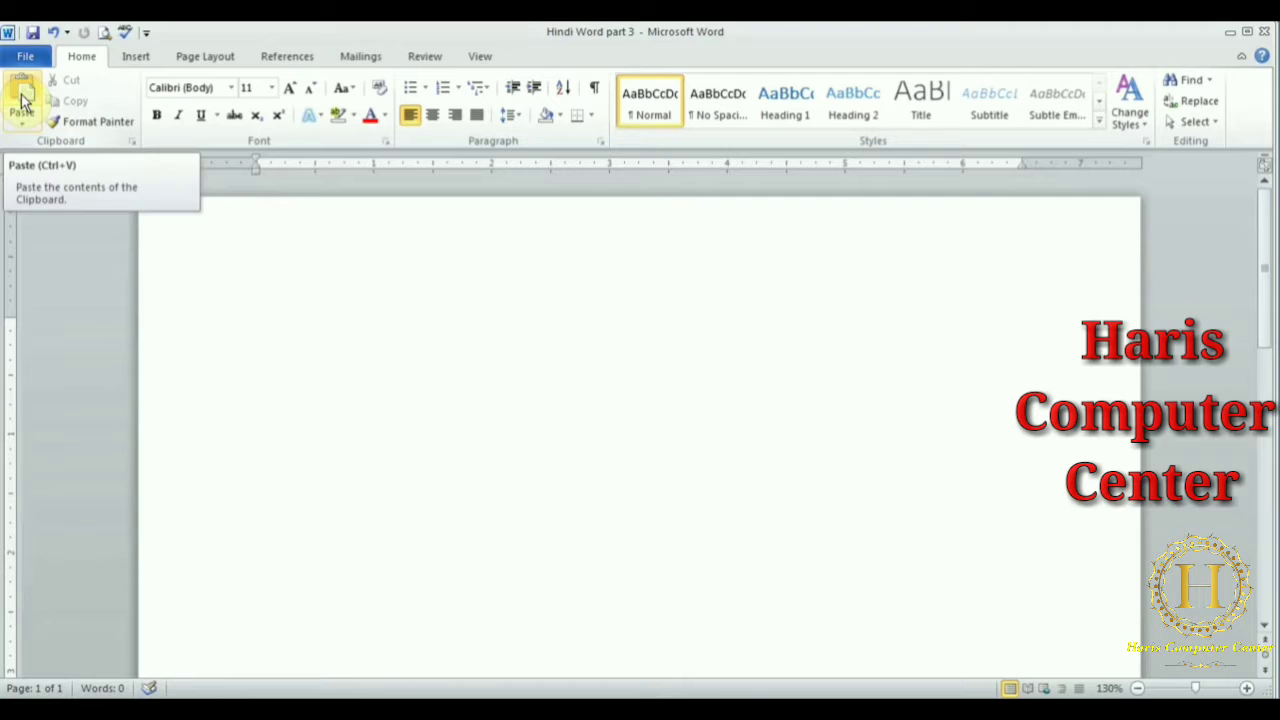
{"action": "right_click", "coordinate": [264, 312]}
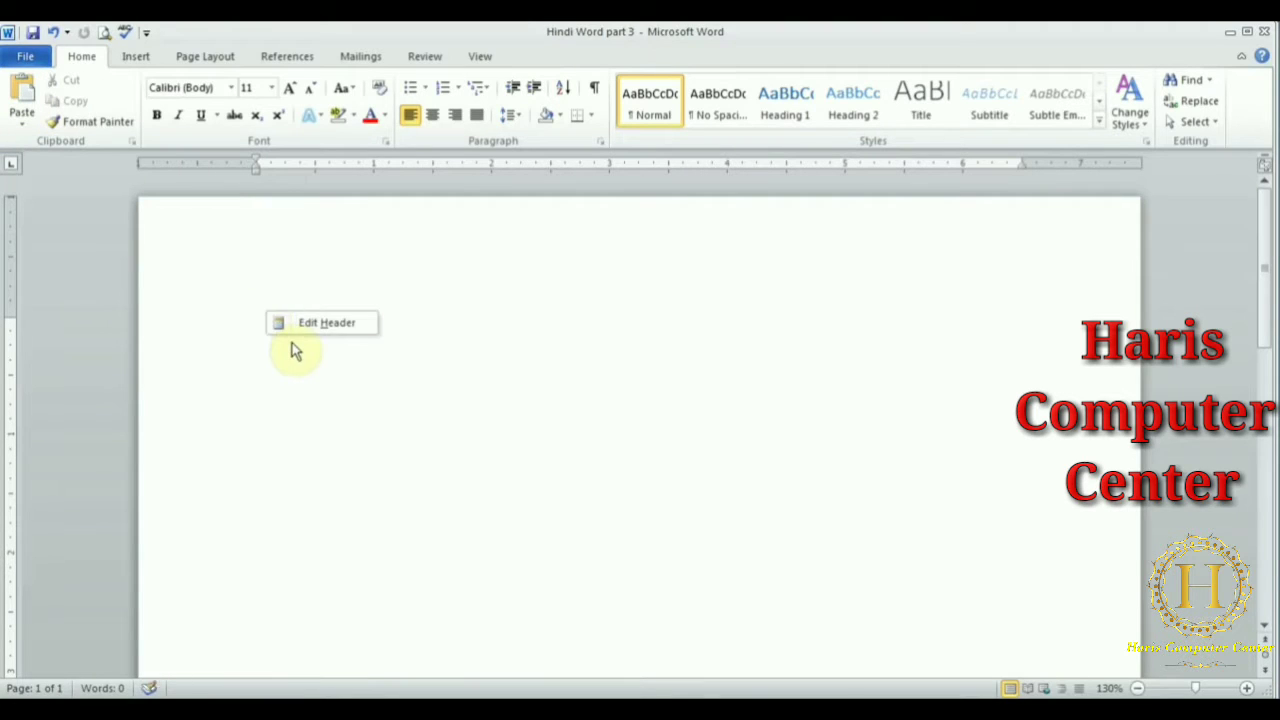
{"action": "right_click", "coordinate": [291, 344]}
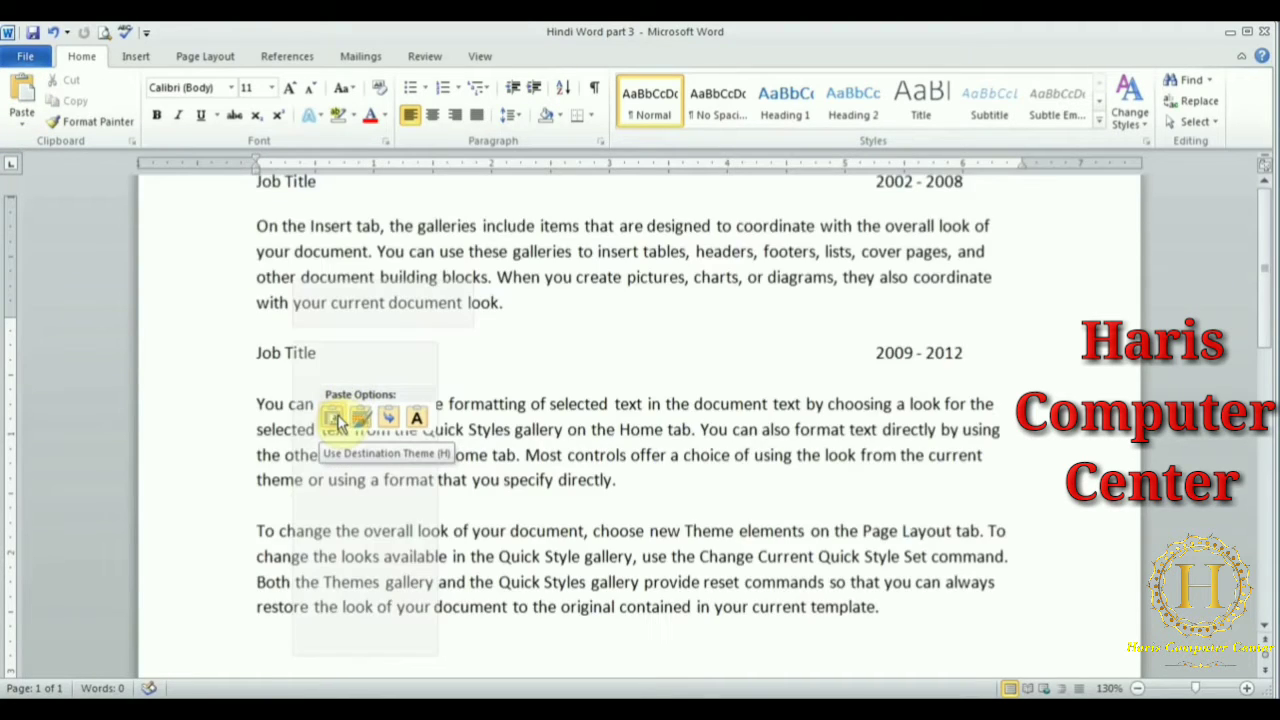
{"action": "left_click", "coordinate": [24, 88]}
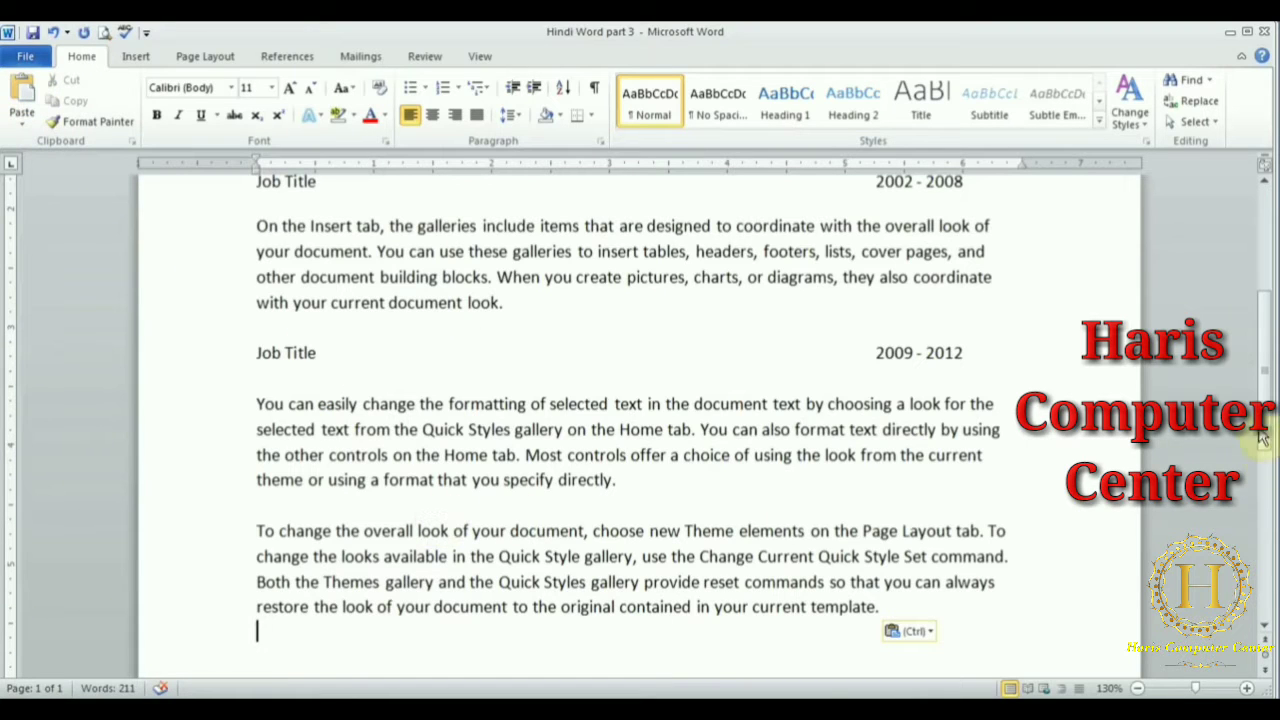
Place the cursor in the city line of the address block at the start of the pasted text.
{"action": "left_click_drag", "start_coordinate": [1262, 437], "coordinate": [1256, 345]}
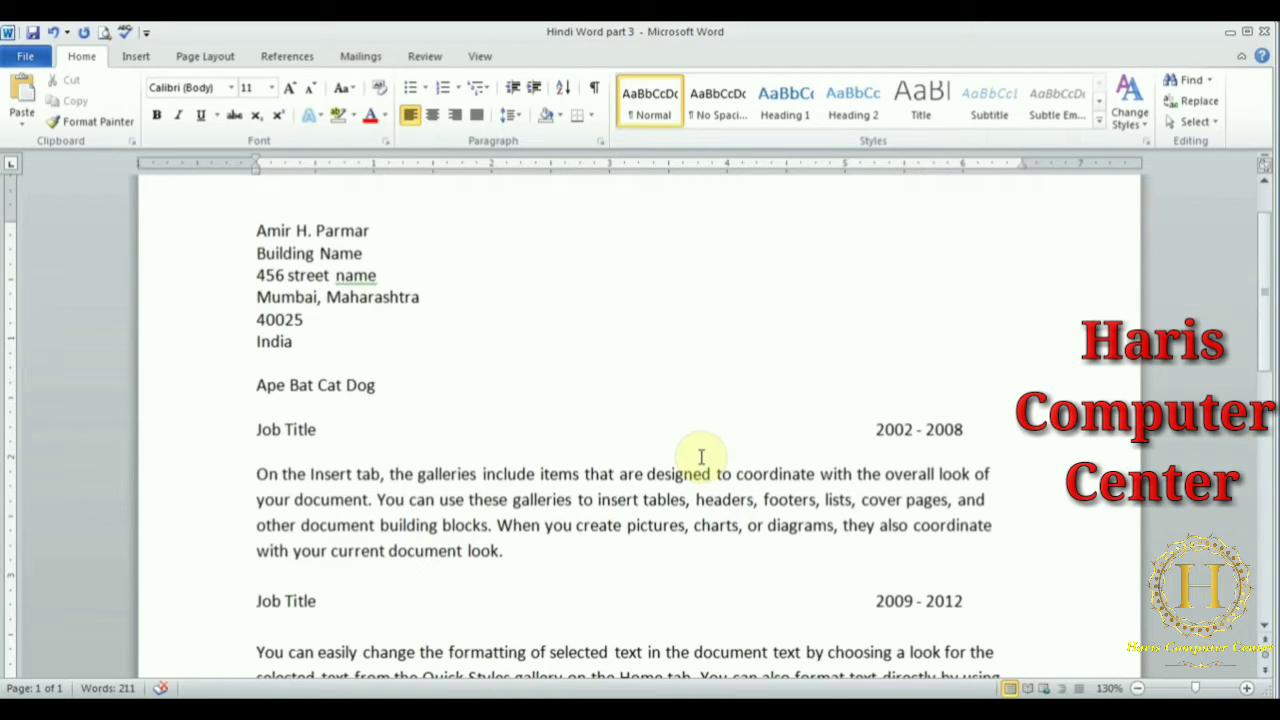
{"action": "left_click_drag", "start_coordinate": [1263, 274], "coordinate": [1263, 243]}
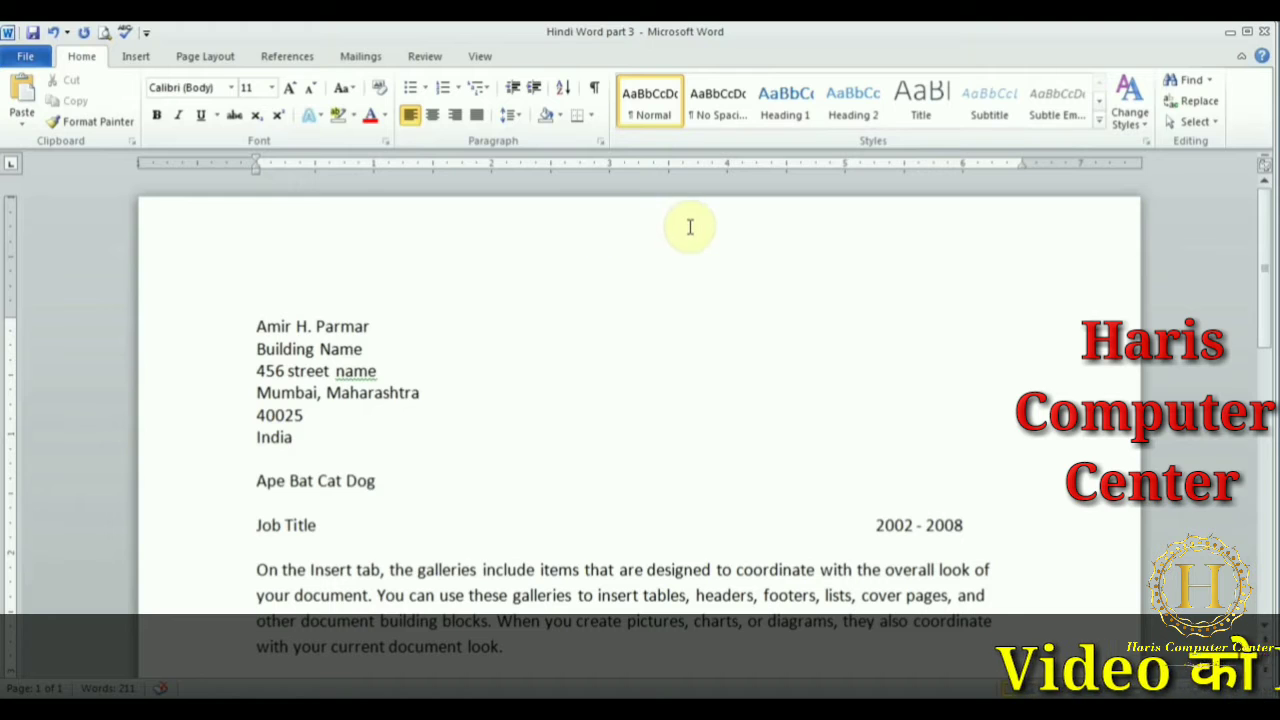
{"action": "left_click", "coordinate": [281, 393]}
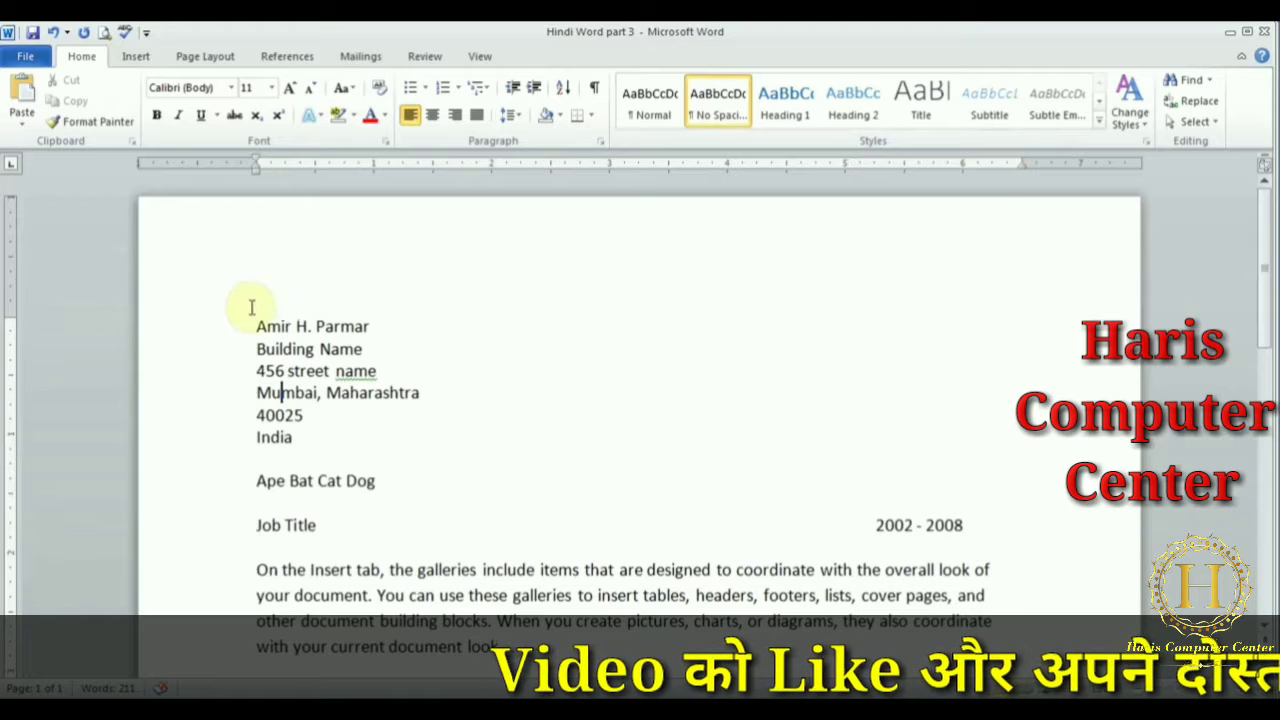
Try the Heading 1, Heading 2, Heading 3 and Title styles on the name line that opens the address block.
{"action": "left_click_drag", "start_coordinate": [253, 326], "coordinate": [357, 326]}
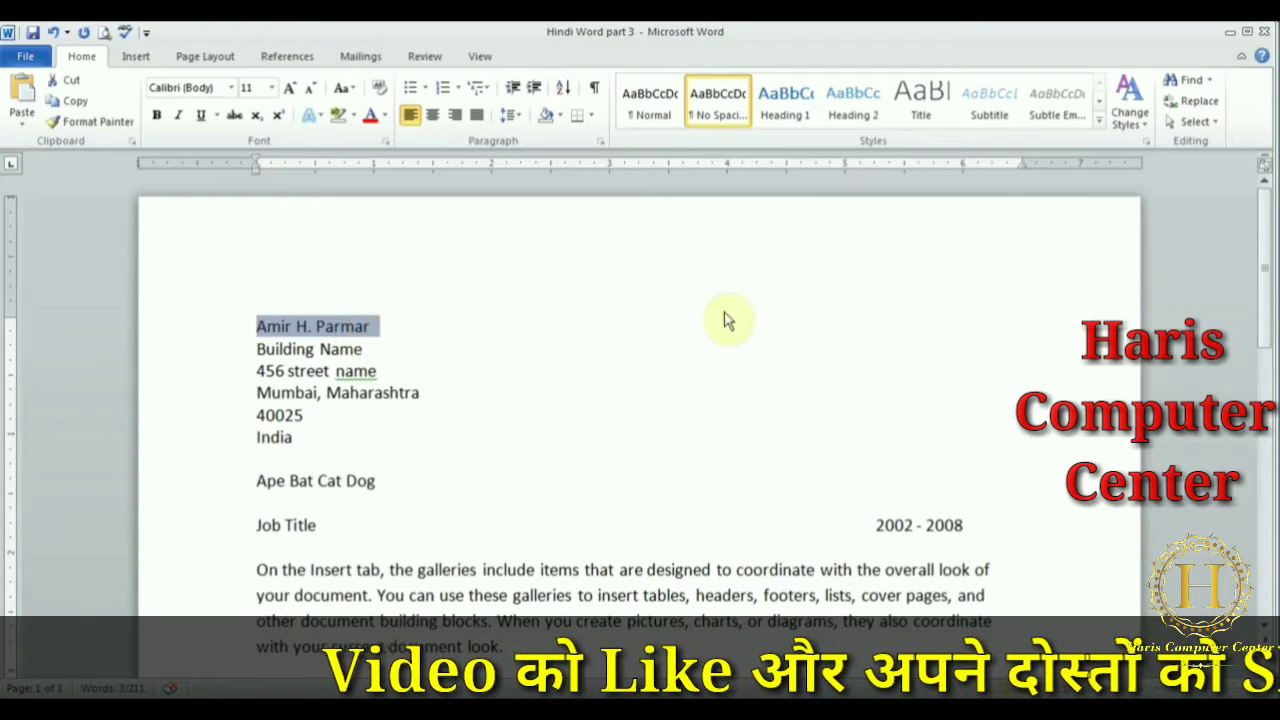
{"action": "left_click", "coordinate": [786, 100]}
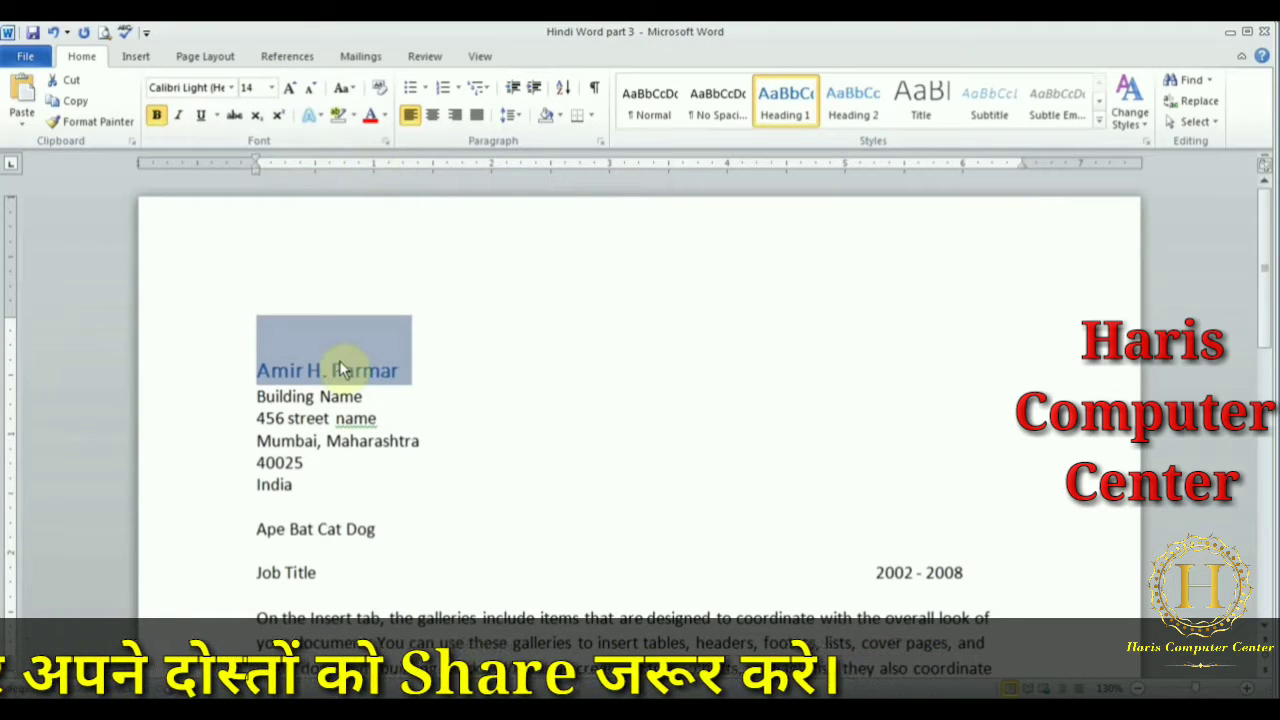
{"action": "left_click", "coordinate": [840, 113]}
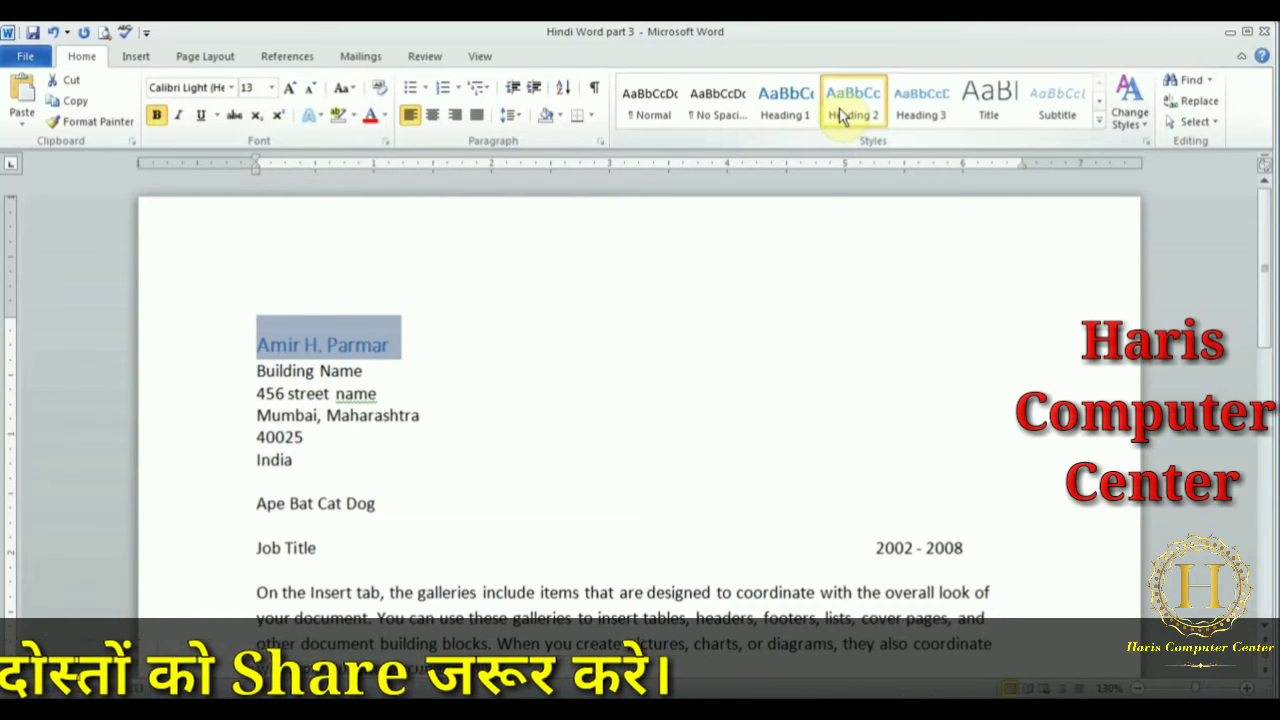
{"action": "left_click", "coordinate": [934, 107]}
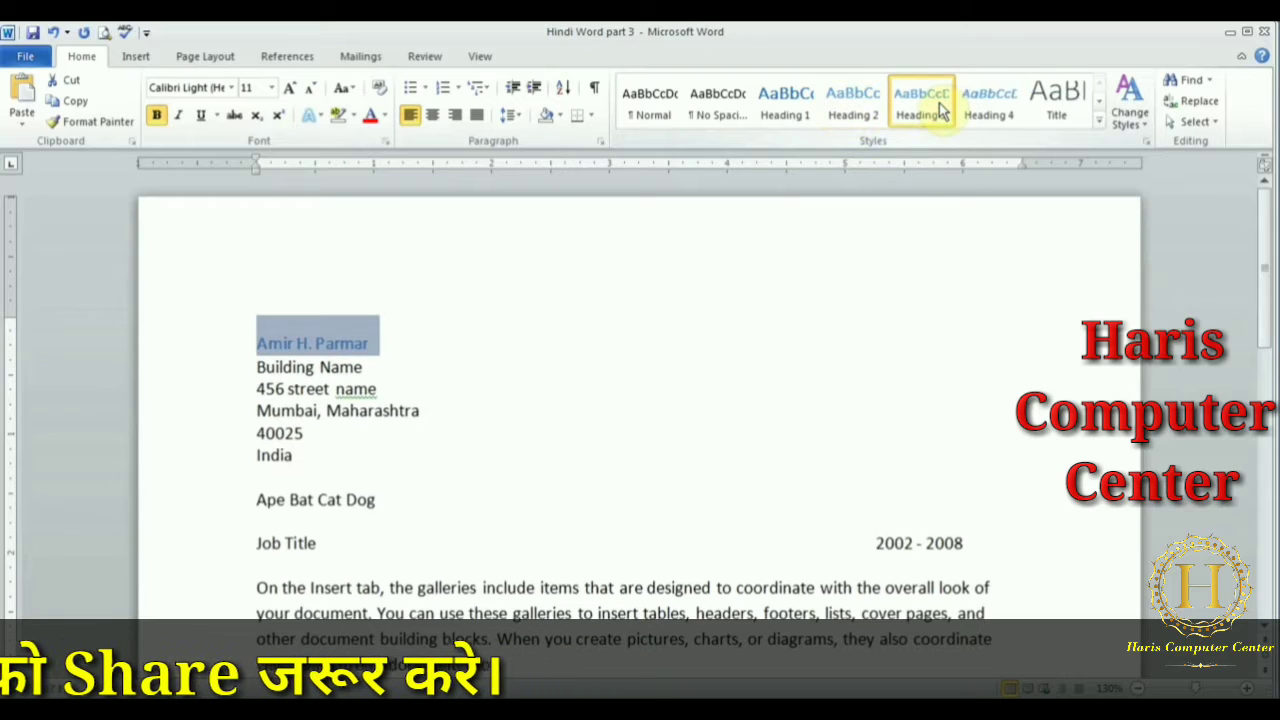
{"action": "left_click", "coordinate": [1065, 97]}
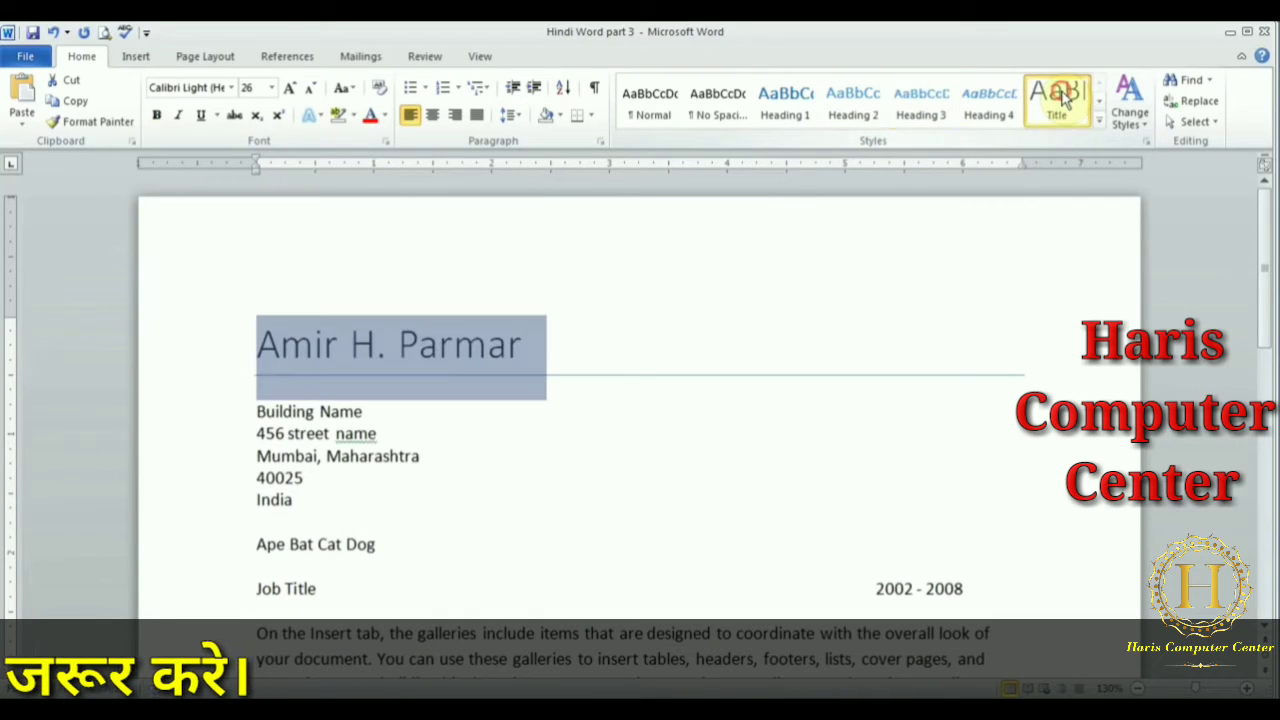
{"action": "left_click", "coordinate": [789, 452]}
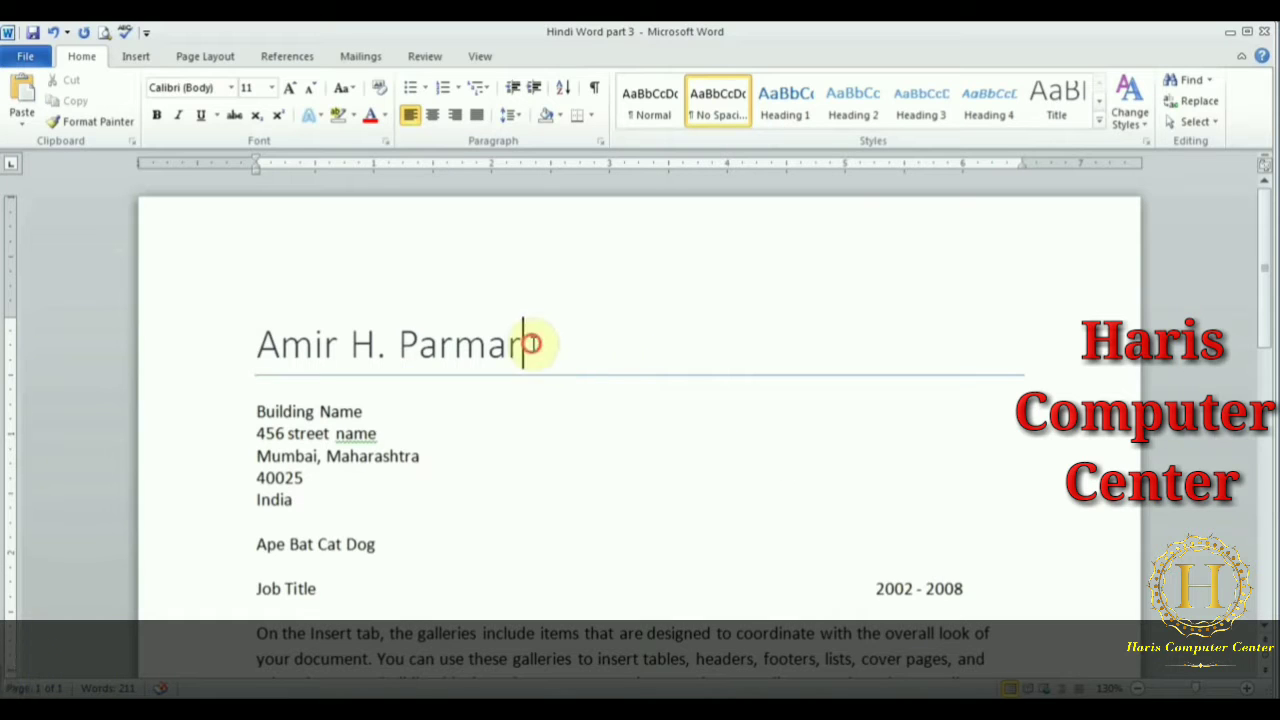
Set the name line at the start of the document back to the No Spacing style.
{"action": "left_click_drag", "start_coordinate": [528, 343], "coordinate": [286, 357]}
{"action": "left_click", "coordinate": [1100, 125]}
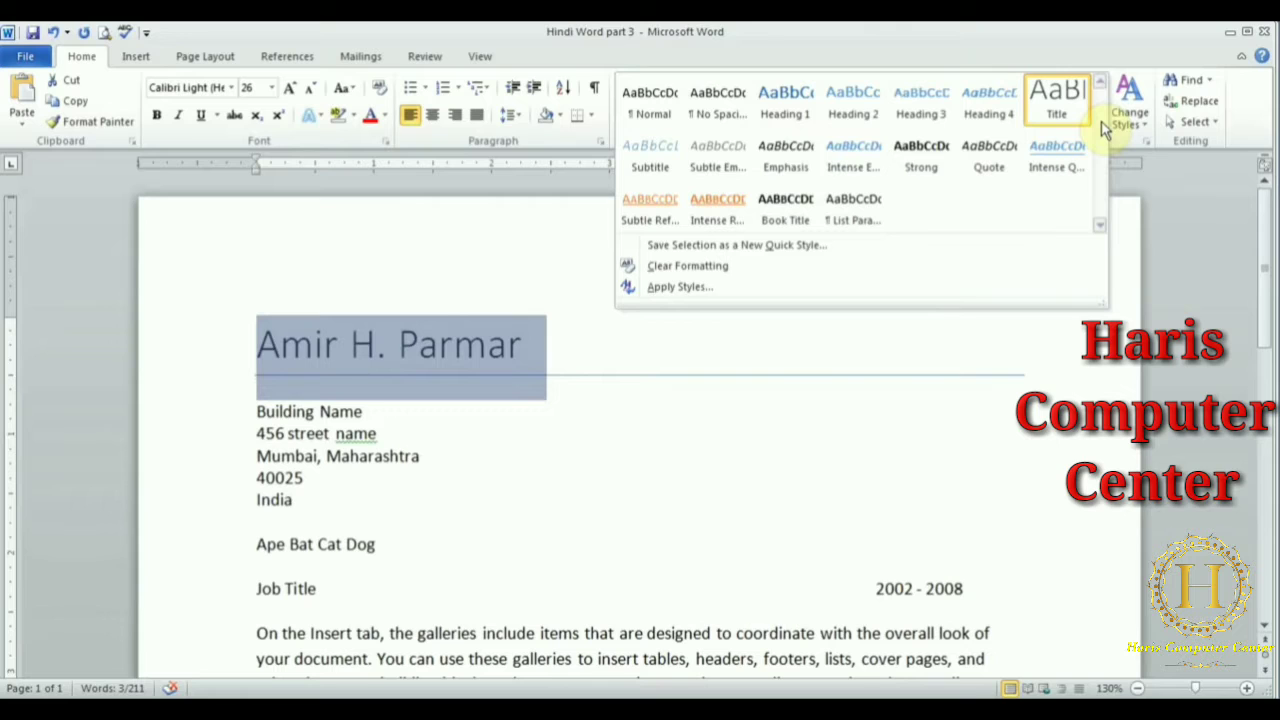
{"action": "left_click", "coordinate": [720, 110]}
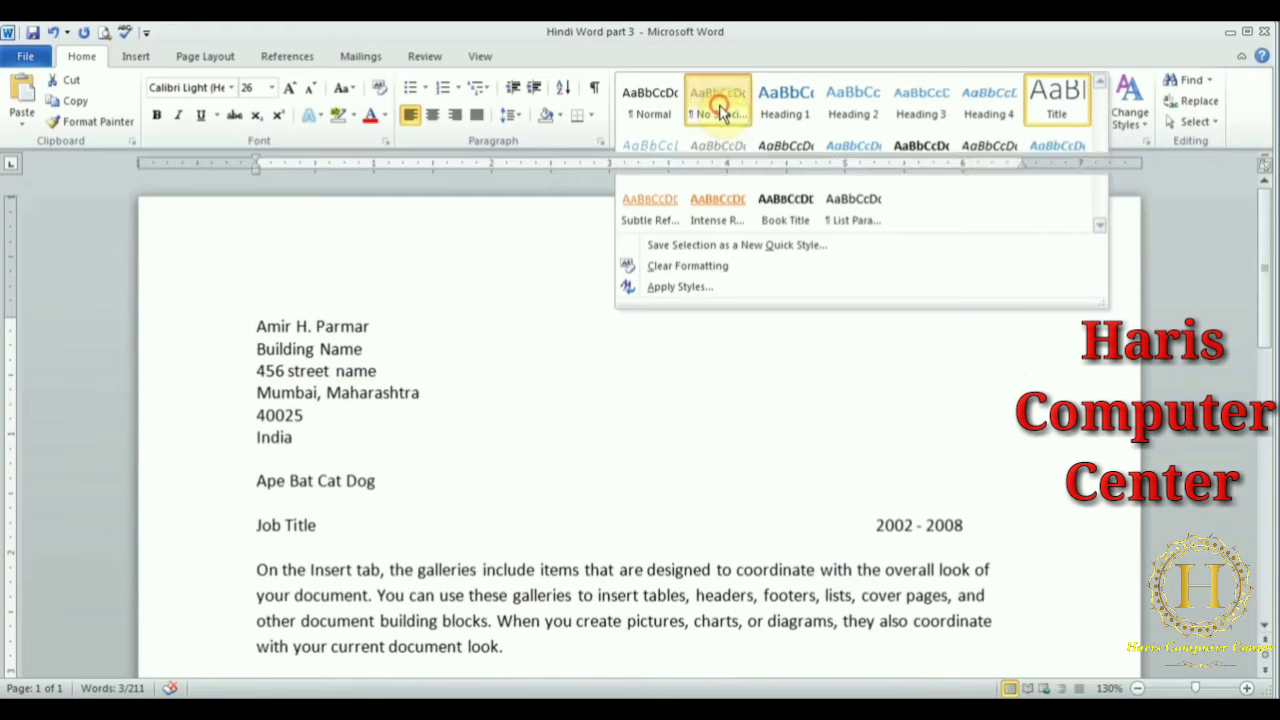
Preview quick styles such as Intense Quote on the paragraph under the 2009 - 2012 job title without applying any.
{"action": "left_click_drag", "start_coordinate": [1268, 267], "coordinate": [1271, 368]}
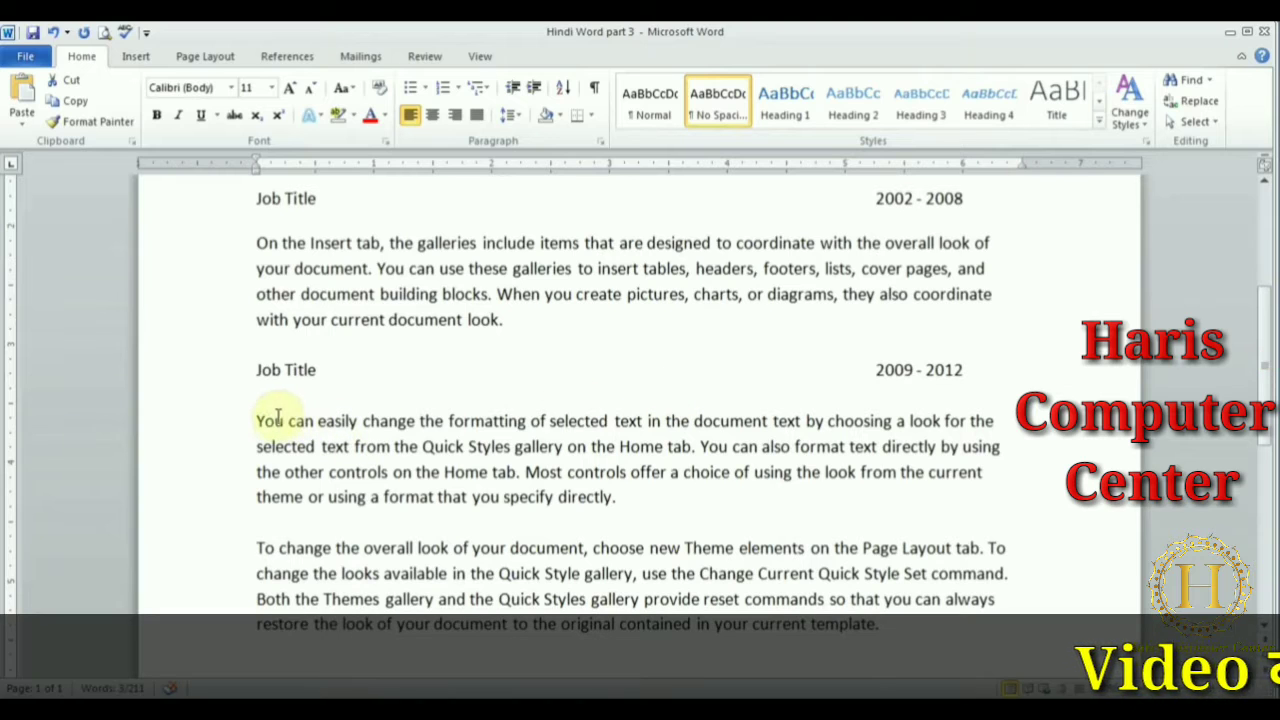
{"action": "left_click_drag", "start_coordinate": [255, 418], "coordinate": [630, 500]}
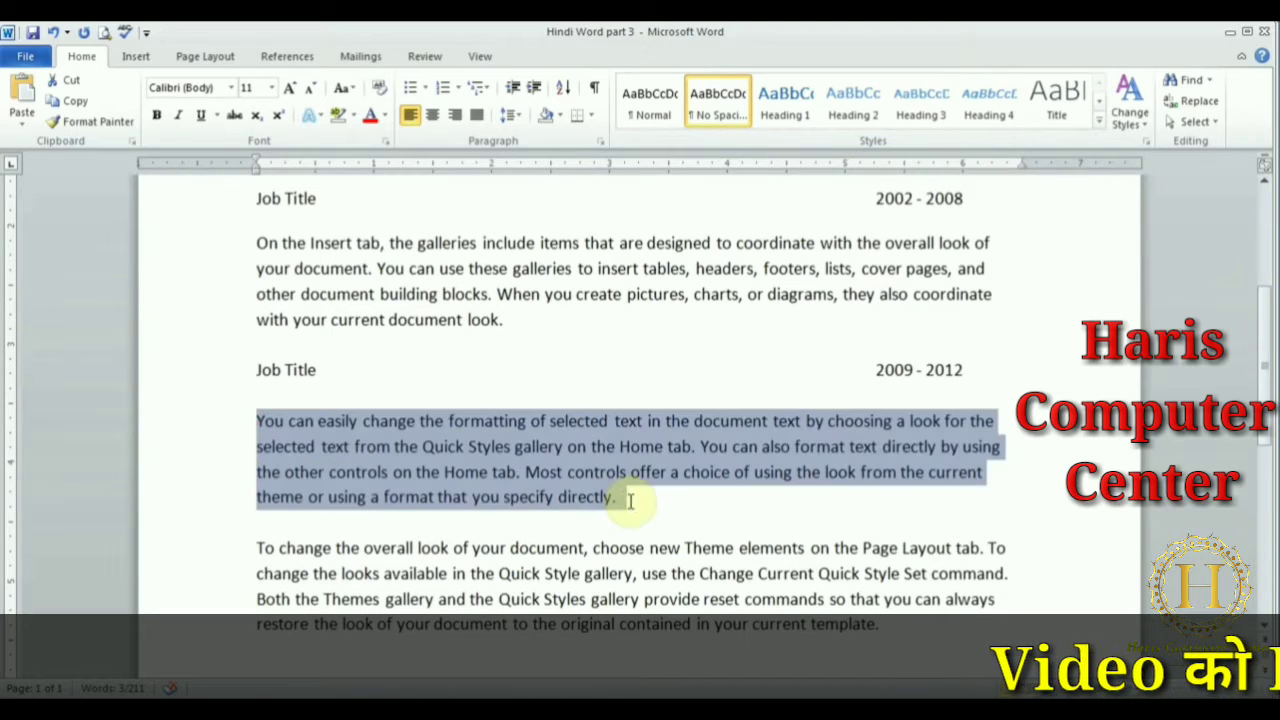
{"action": "left_click", "coordinate": [1098, 120]}
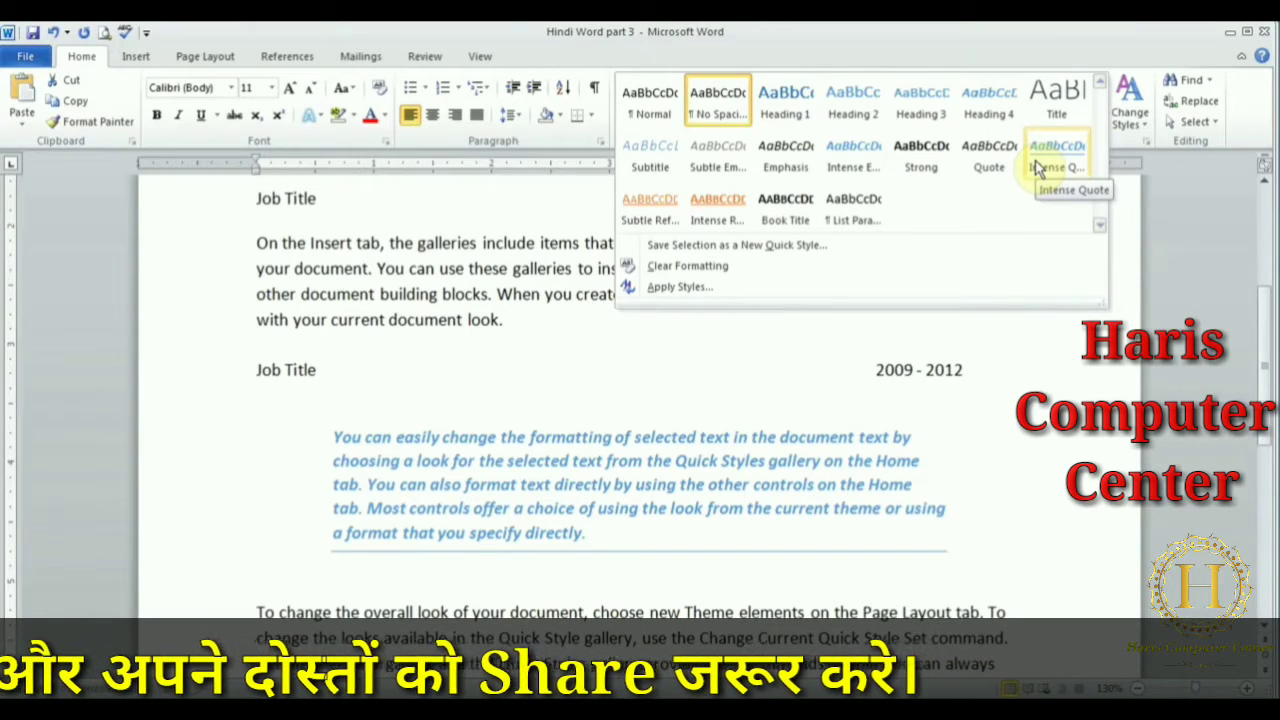
{"action": "left_click", "coordinate": [498, 296]}
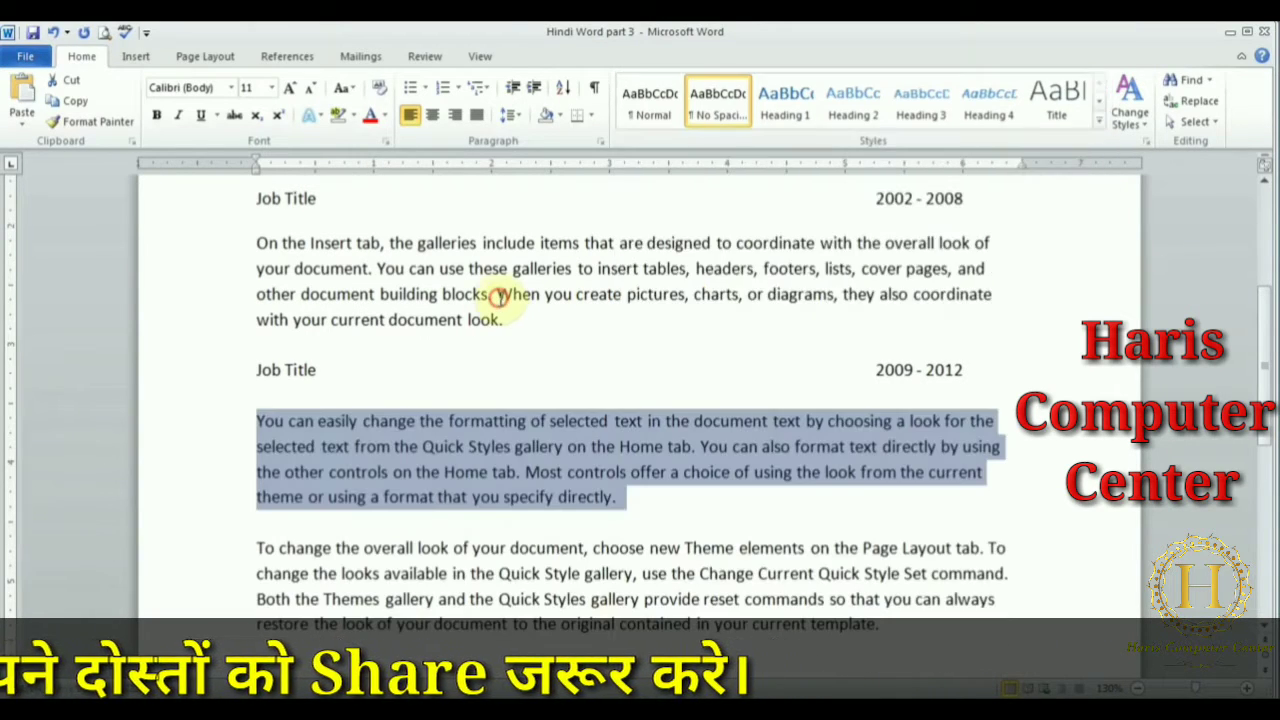
{"action": "left_click", "coordinate": [683, 320]}
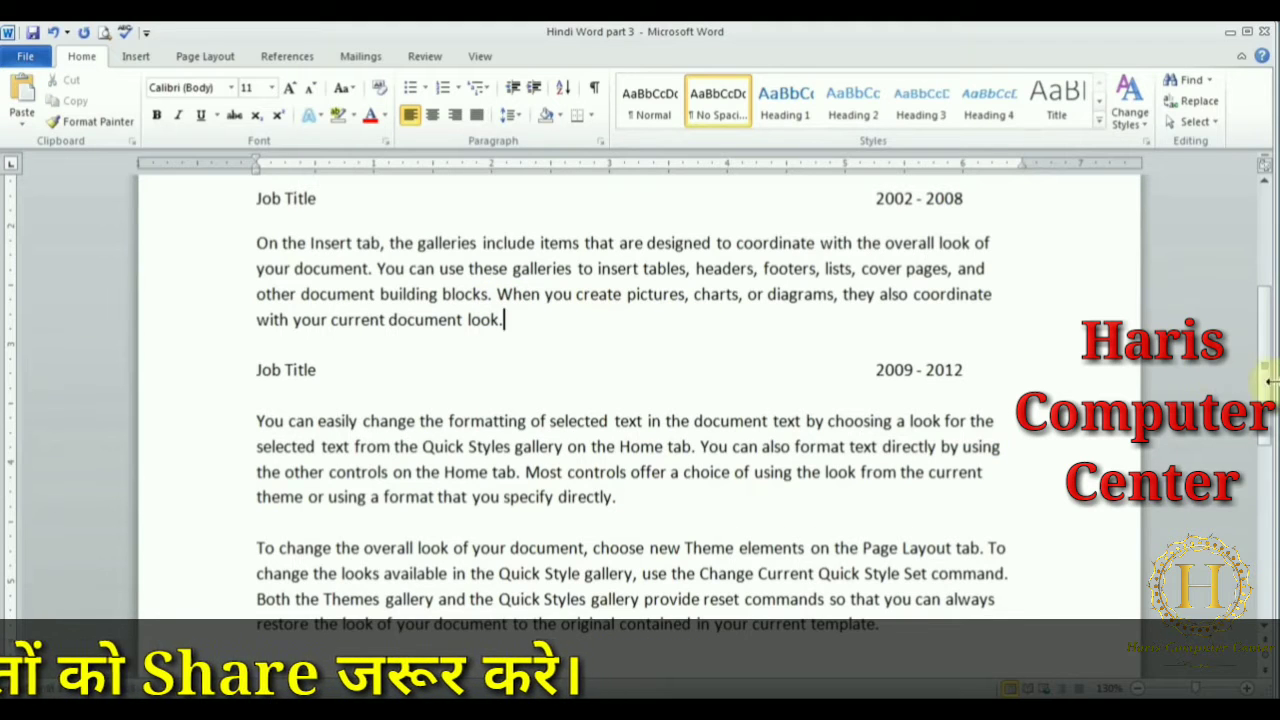
Add a separate line reading Education between the last two body paragraphs, with blank lines around it.
{"action": "mouse_move", "coordinate": [1266, 380]}
{"action": "left_mouse_down"}
{"action": "mouse_move", "coordinate": [1262, 280]}
{"action": "mouse_move", "coordinate": [1260, 400]}
{"action": "left_mouse_up"}
{"action": "left_click", "coordinate": [720, 440]}
{"action": "key", "text": "Return"}
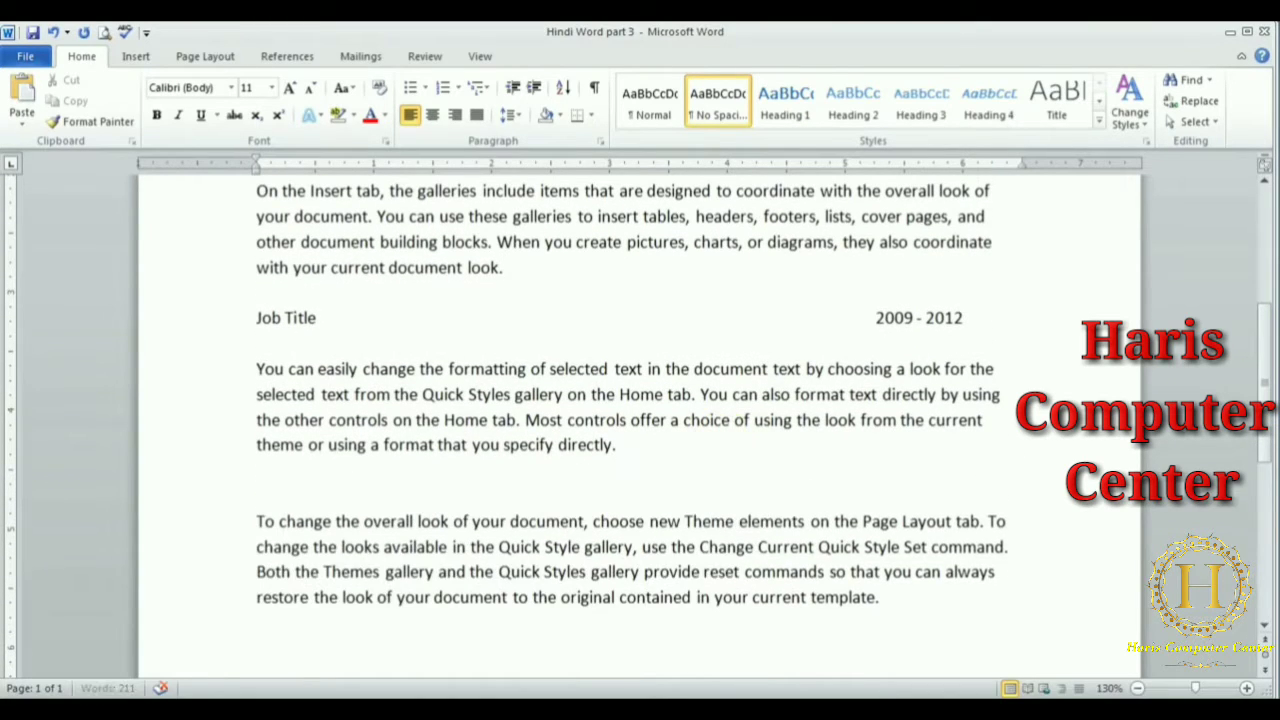
{"action": "key", "text": "Return"}
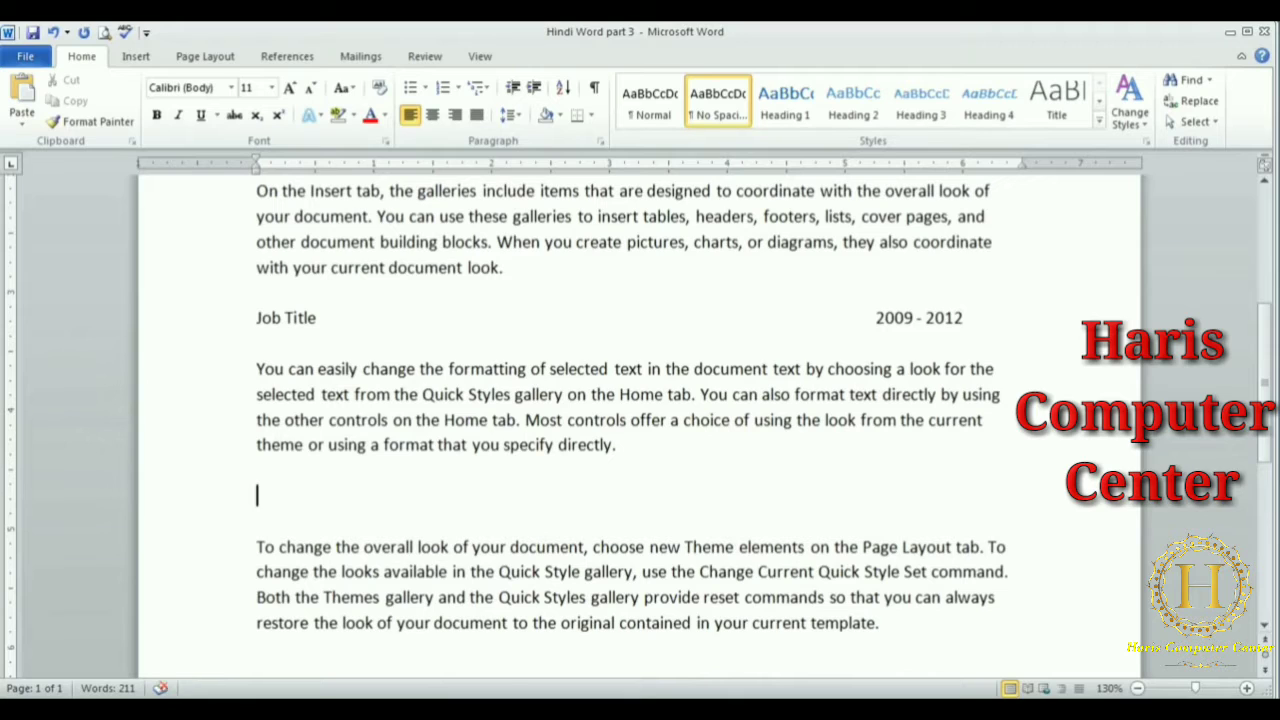
{"action": "type", "text": "W"}
{"action": "key", "text": "BackSpace"}
{"action": "type", "text": "Edeuc"}
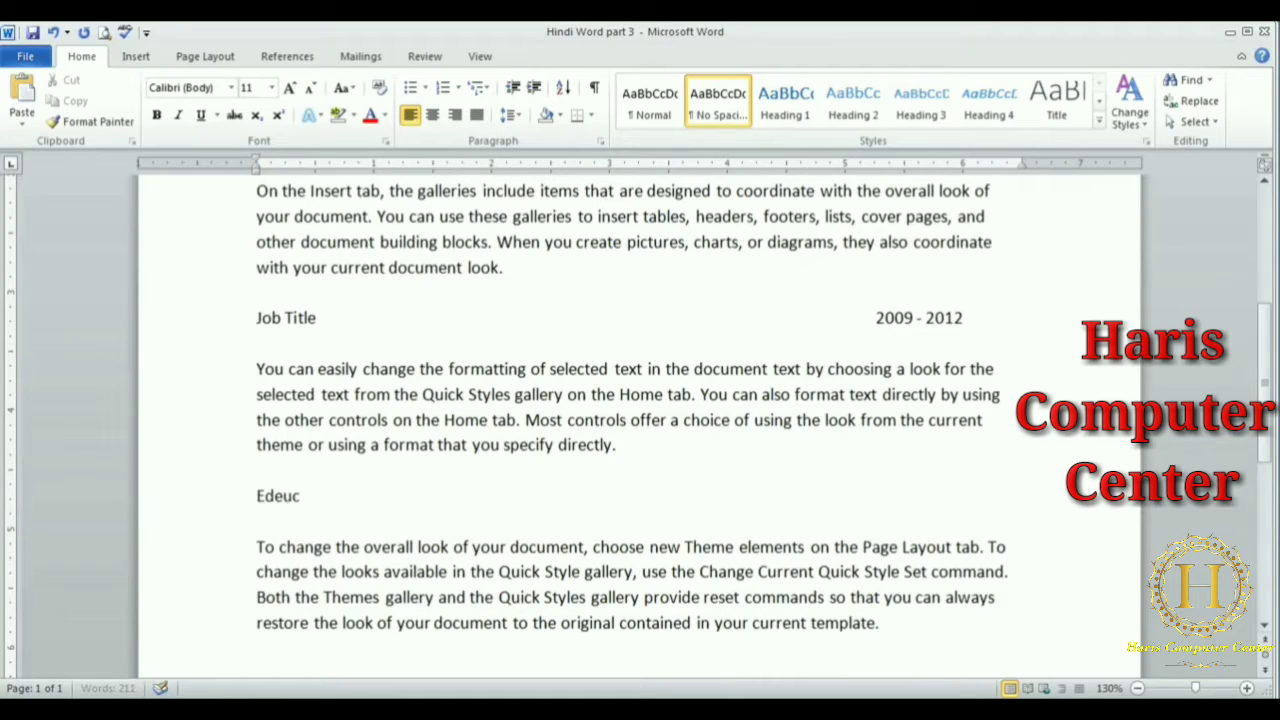
{"action": "type", "text": "ation"}
Add a separate line reading Work Experience above the 2009 - 2012 job title, after the first body paragraph.
{"action": "left_click", "coordinate": [636, 272]}
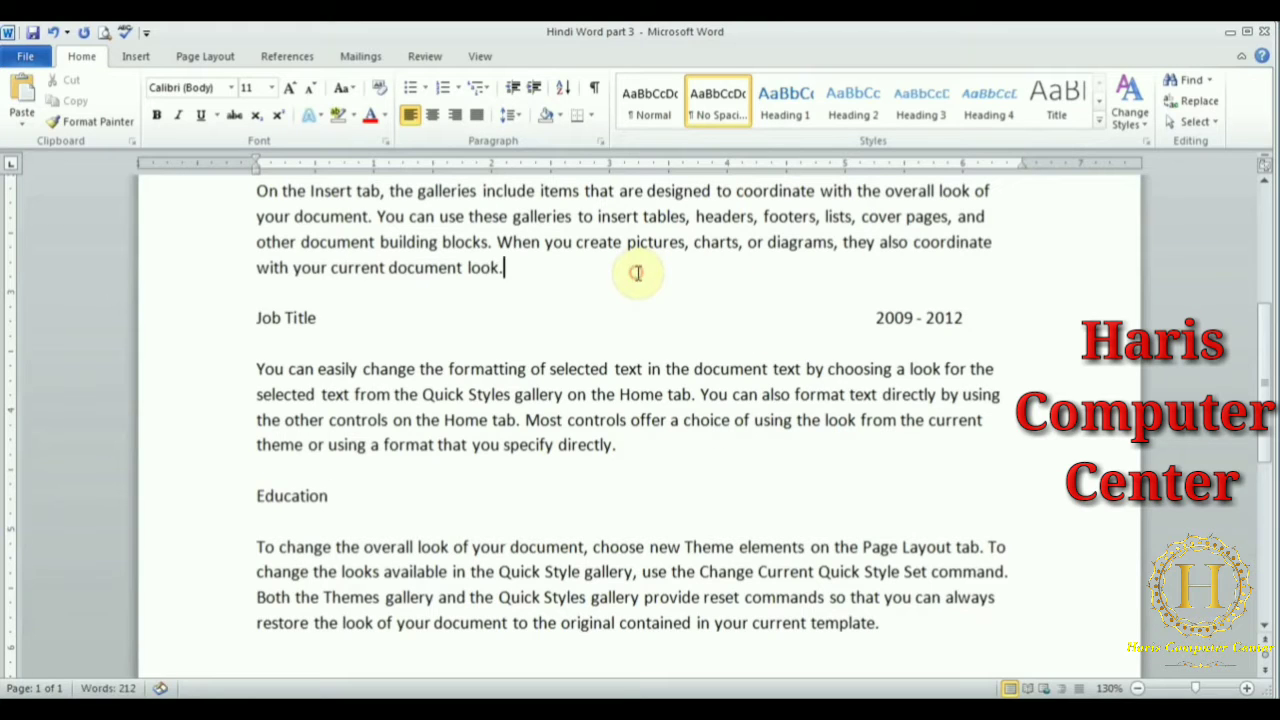
{"action": "key", "text": "Return"}
{"action": "key", "text": "Return"}
{"action": "type", "text": "4Wo"}
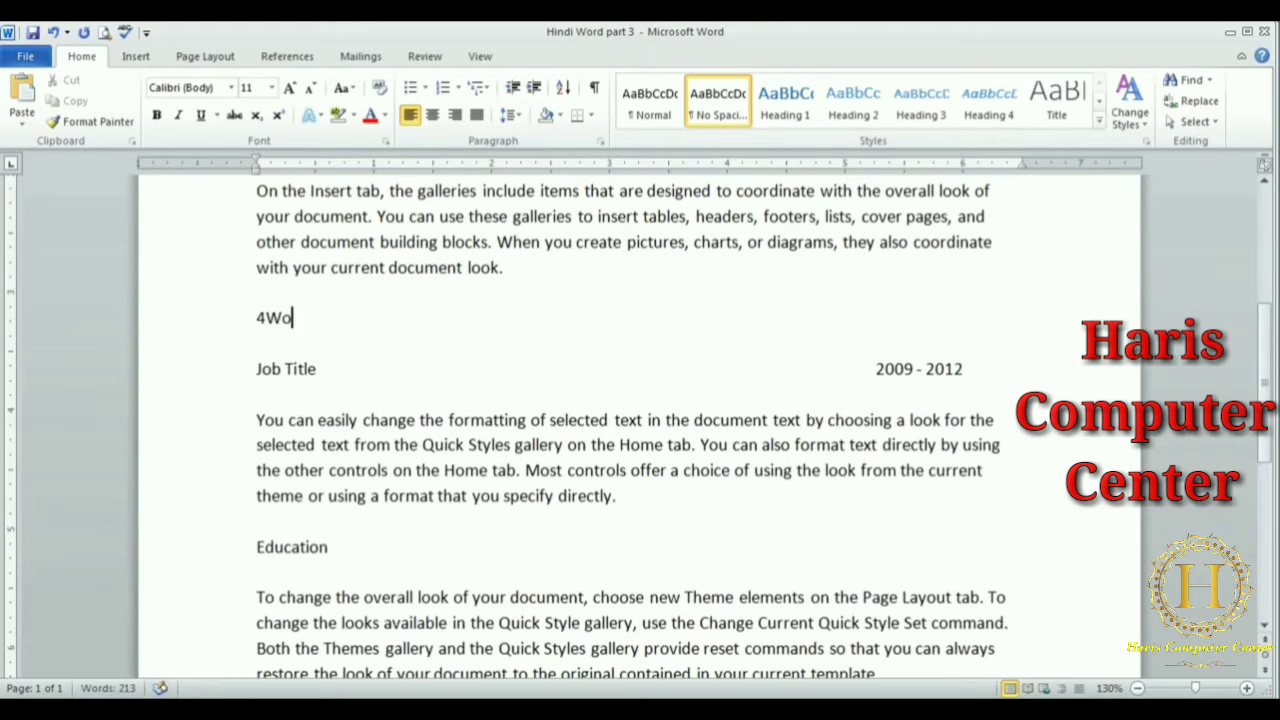
{"action": "key", "text": "BackSpace"}
{"action": "key", "text": "BackSpace"}
{"action": "key", "text": "BackSpace"}
{"action": "type", "text": "Work exp"}
{"action": "key", "text": "BackSpace"}
{"action": "key", "text": "BackSpace"}
{"action": "key", "text": "BackSpace"}
{"action": "type", "text": "E"}
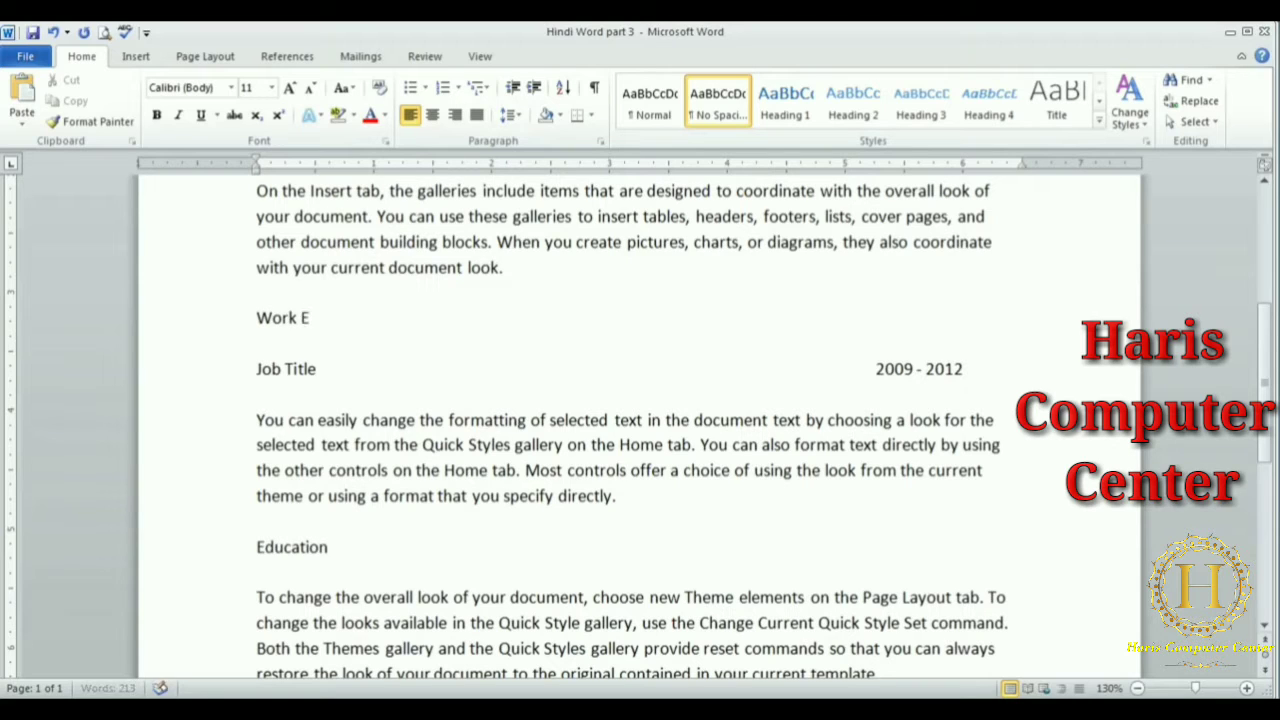
{"action": "type", "text": "xperience"}
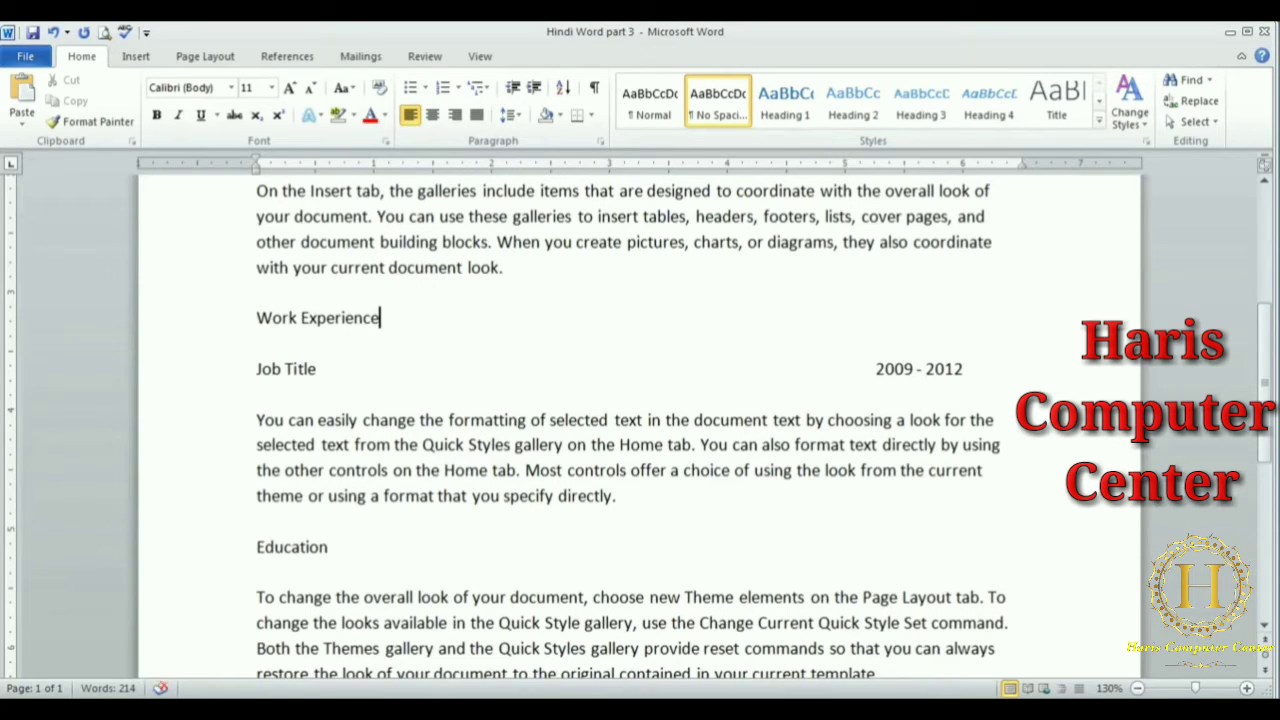
Add a separate line reading Summary between the Ape Bat Cat Dog line and the 2002 - 2008 job title.
{"action": "left_click_drag", "start_coordinate": [1267, 382], "coordinate": [1252, 317]}
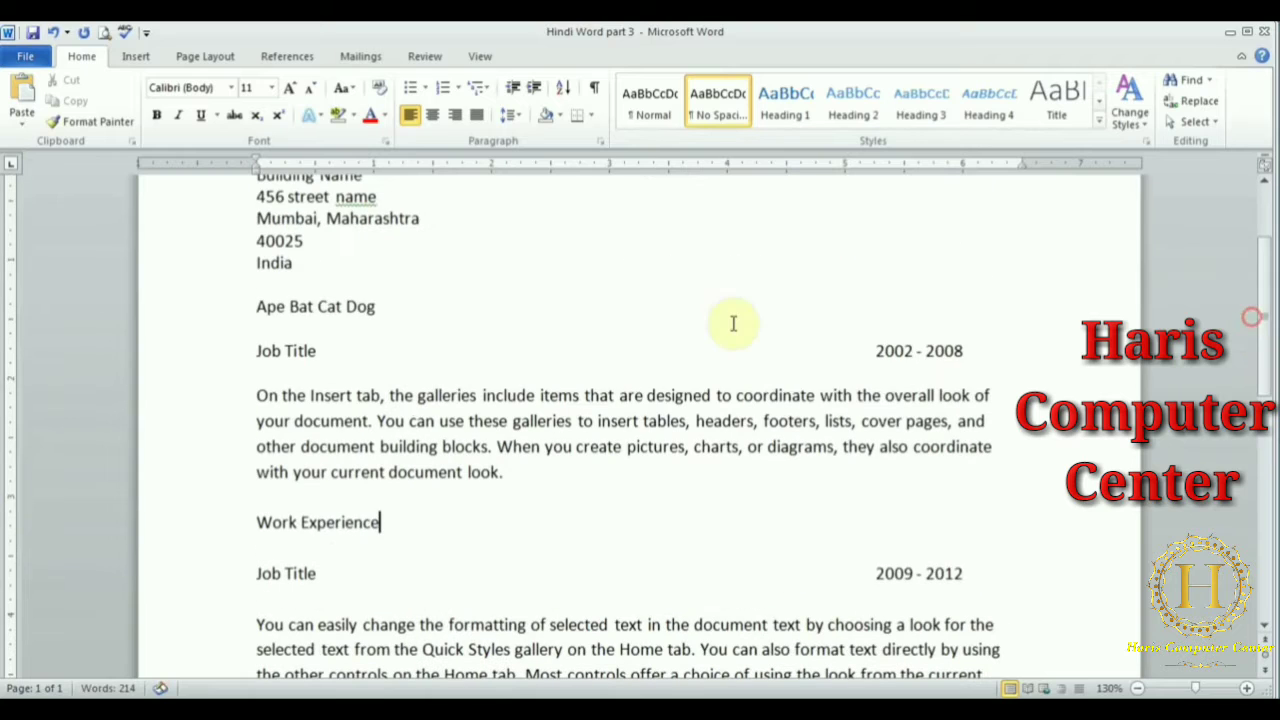
{"action": "left_click", "coordinate": [537, 306]}
{"action": "key", "text": "Return"}
{"action": "key", "text": "Return"}
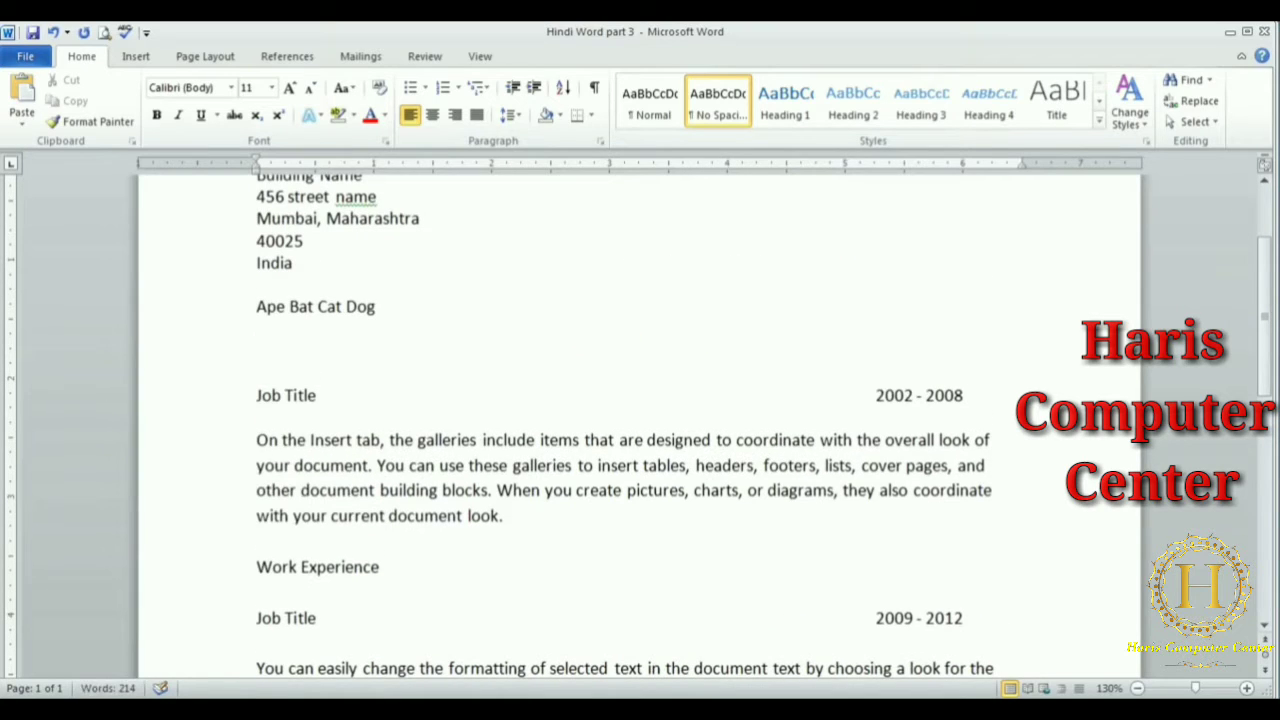
{"action": "type", "text": "Summary"}
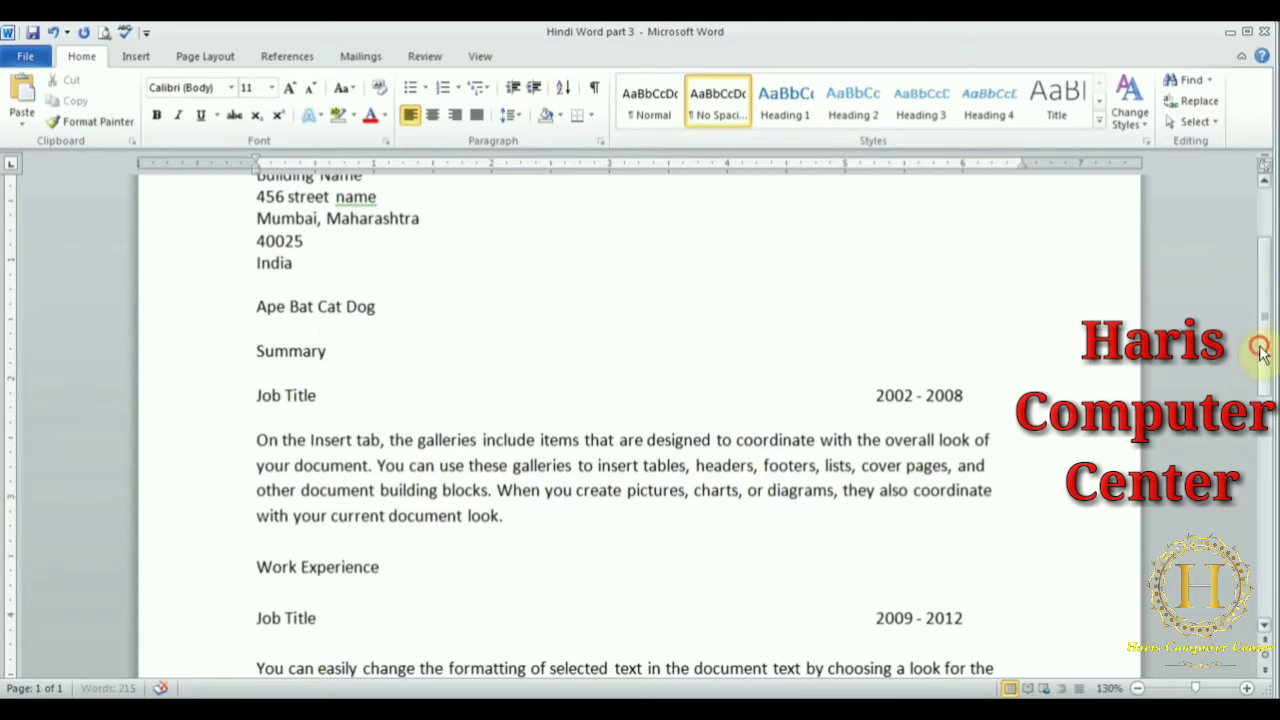
Start a new paragraph style based on the name line that opens the document and name it with the person's first name.
{"action": "left_click_drag", "start_coordinate": [1257, 346], "coordinate": [1262, 312]}
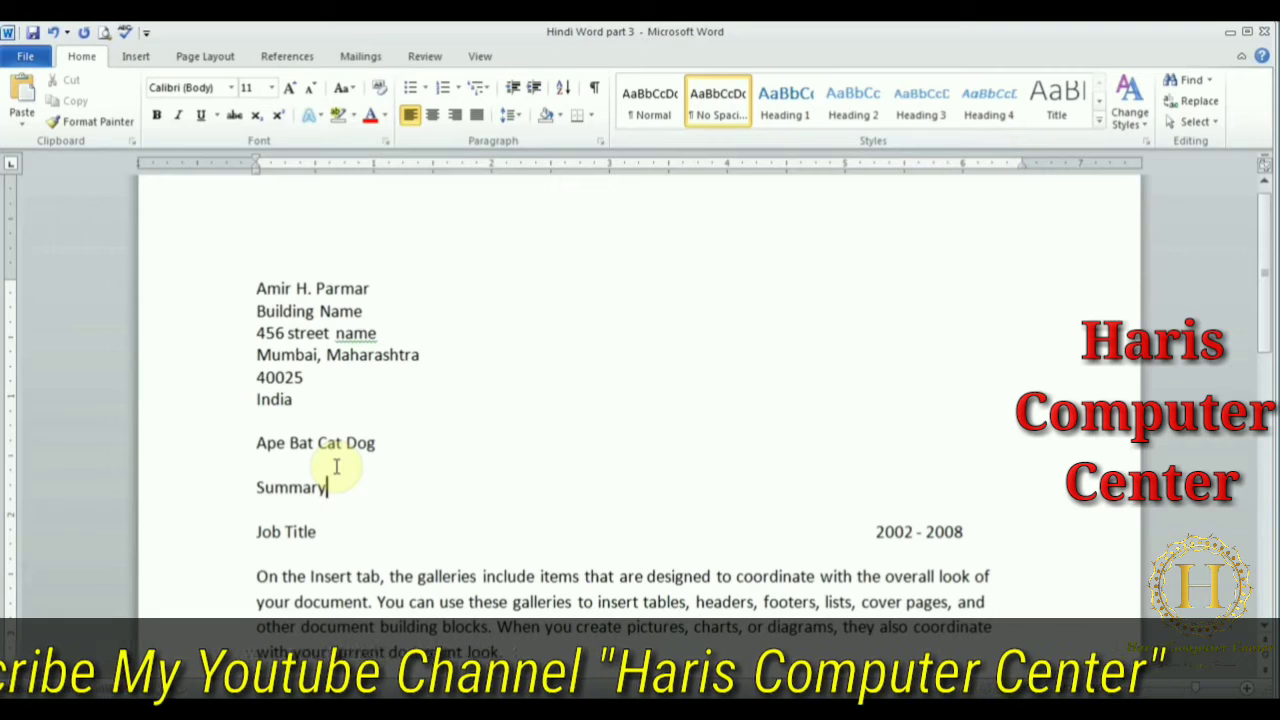
{"action": "left_click", "coordinate": [268, 288]}
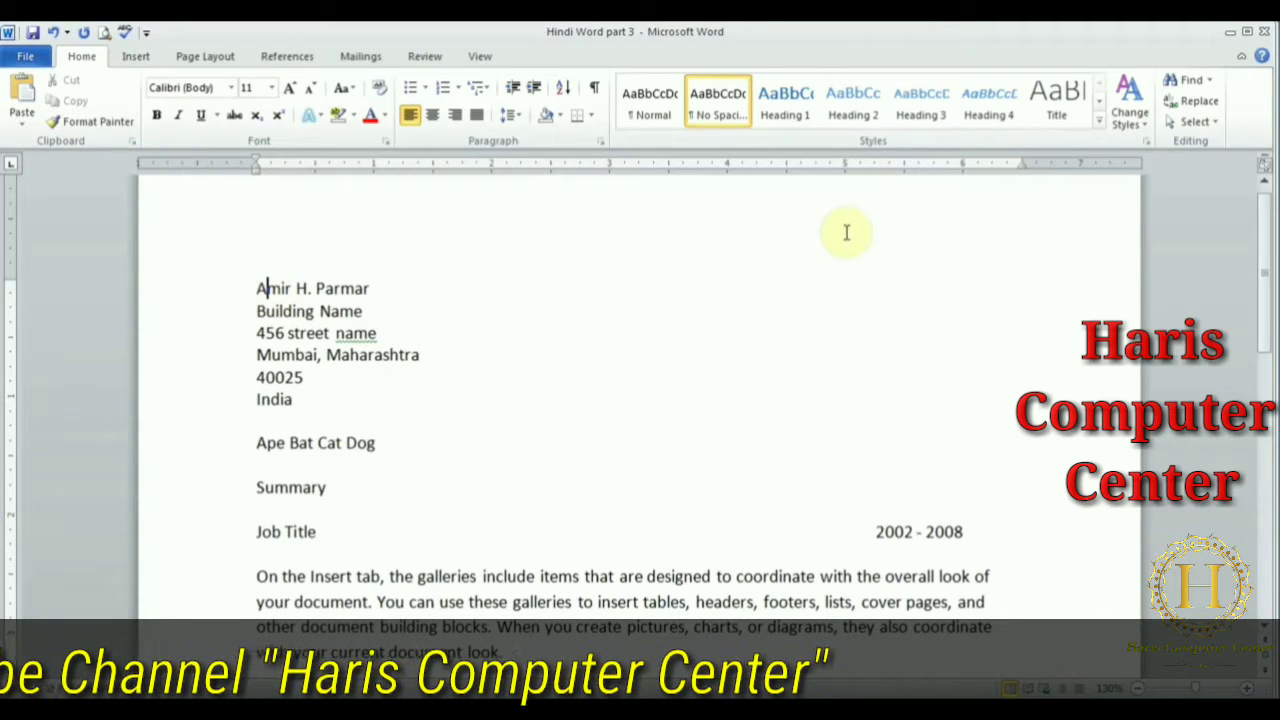
{"action": "left_click", "coordinate": [1147, 150]}
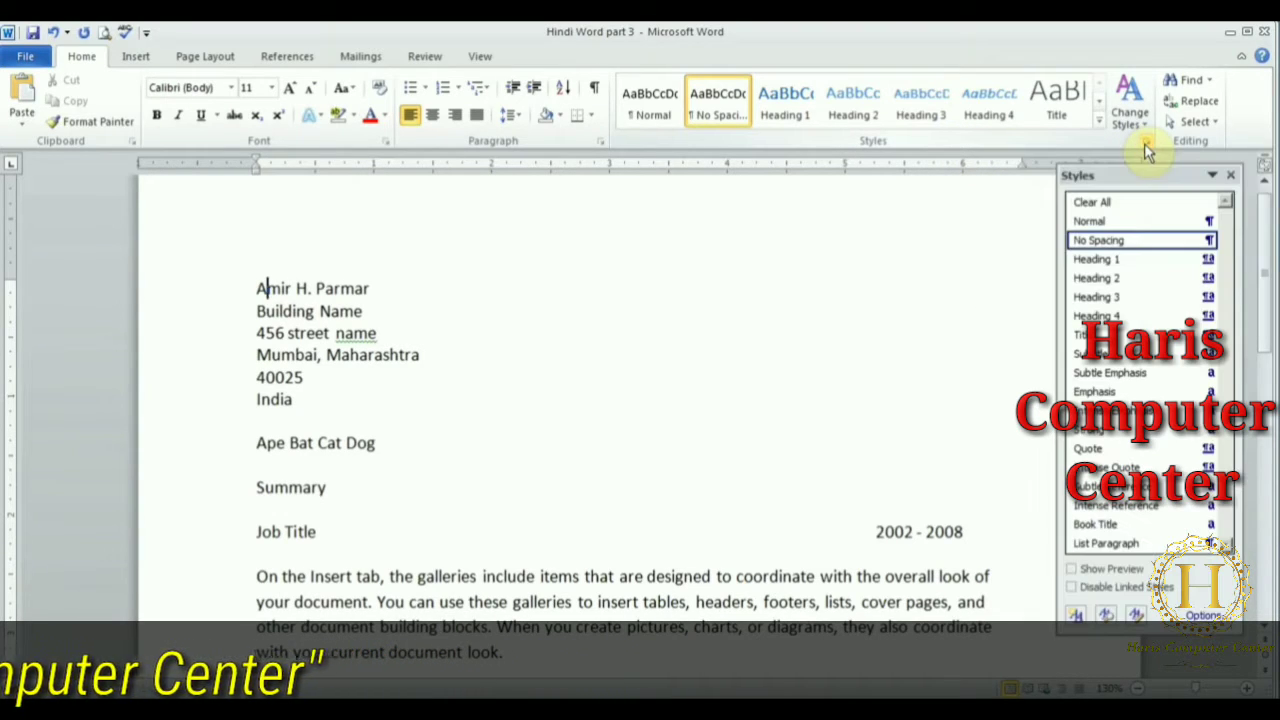
{"action": "key", "text": "ctrl+End"}
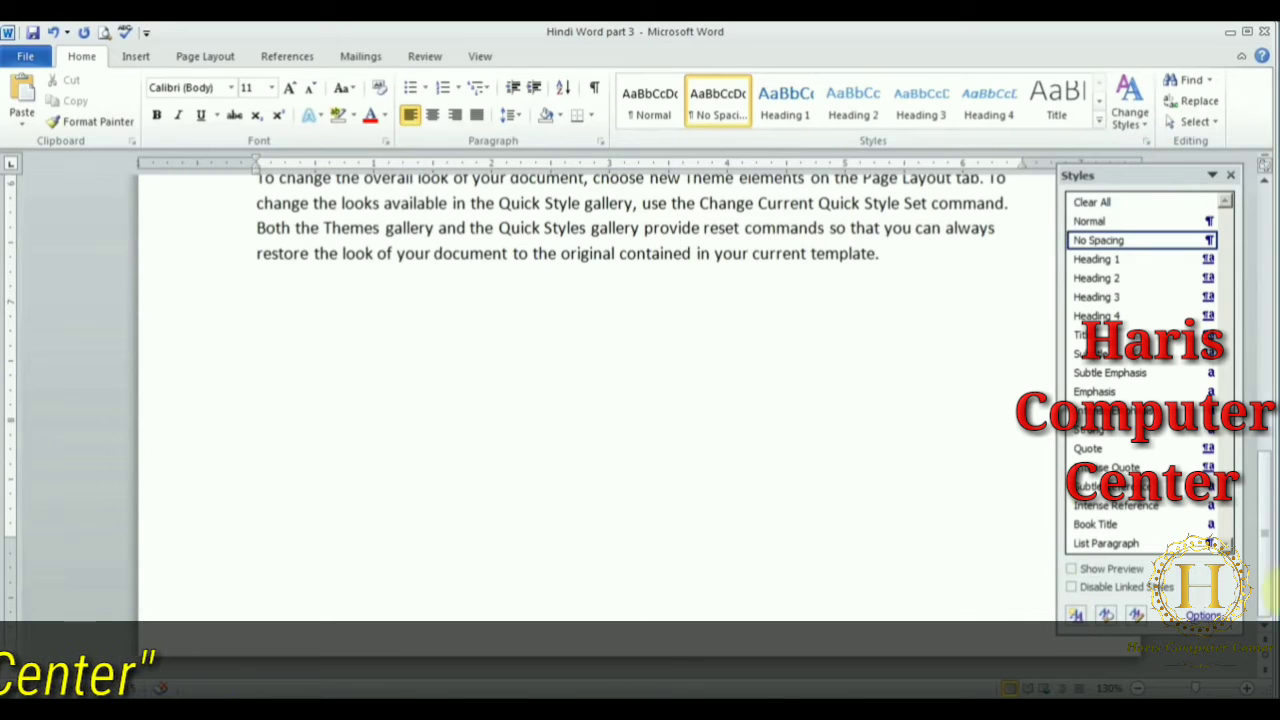
{"action": "left_click_drag", "start_coordinate": [1270, 564], "coordinate": [1270, 295]}
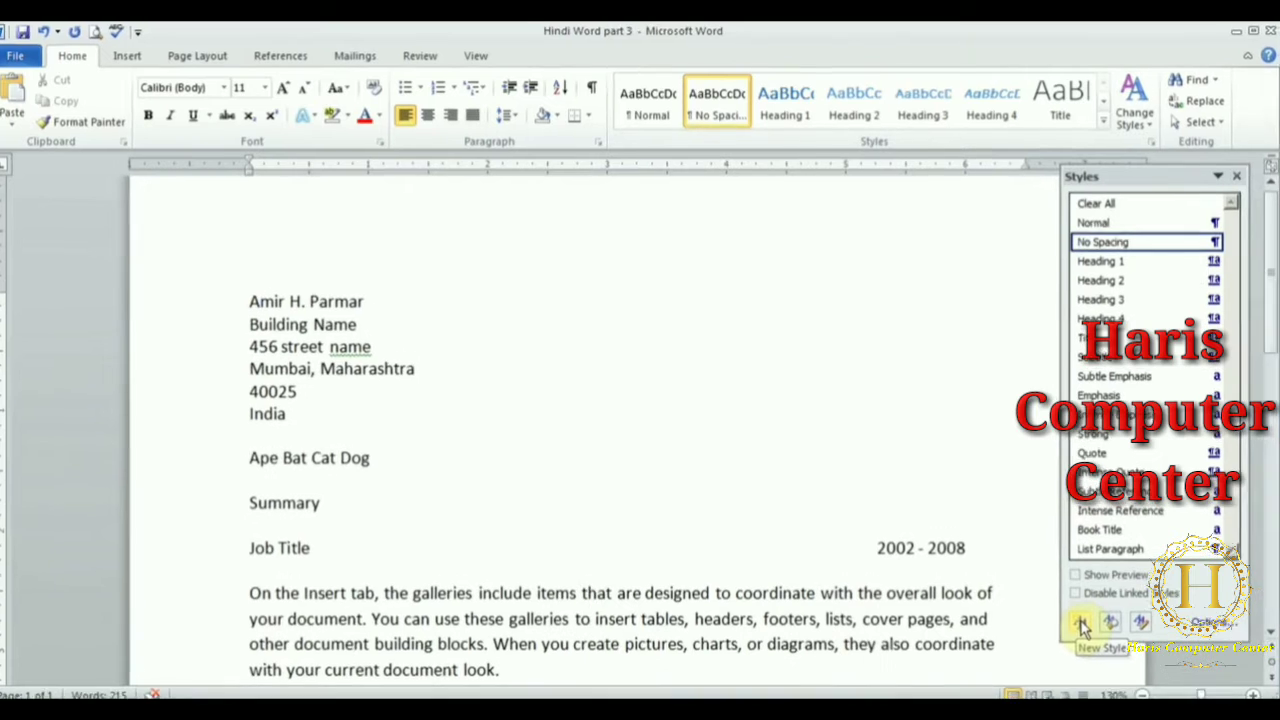
{"action": "left_click", "coordinate": [1082, 625]}
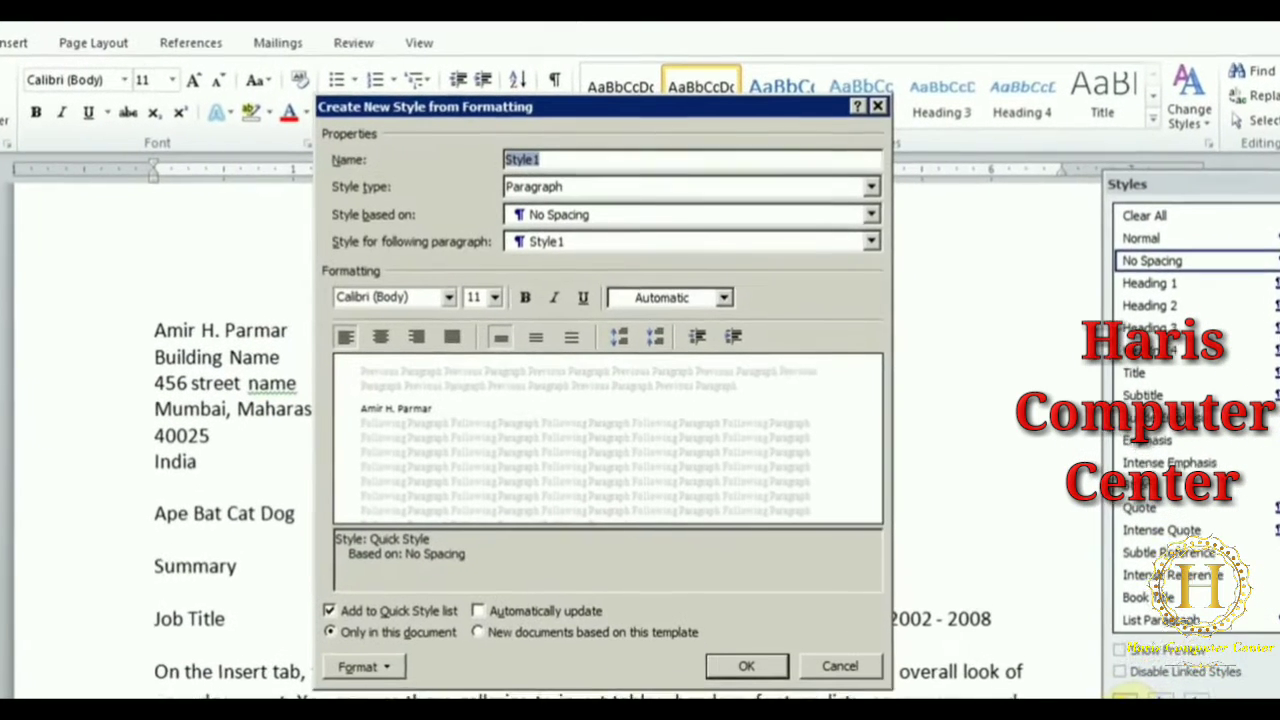
{"action": "type", "text": "Amir"}
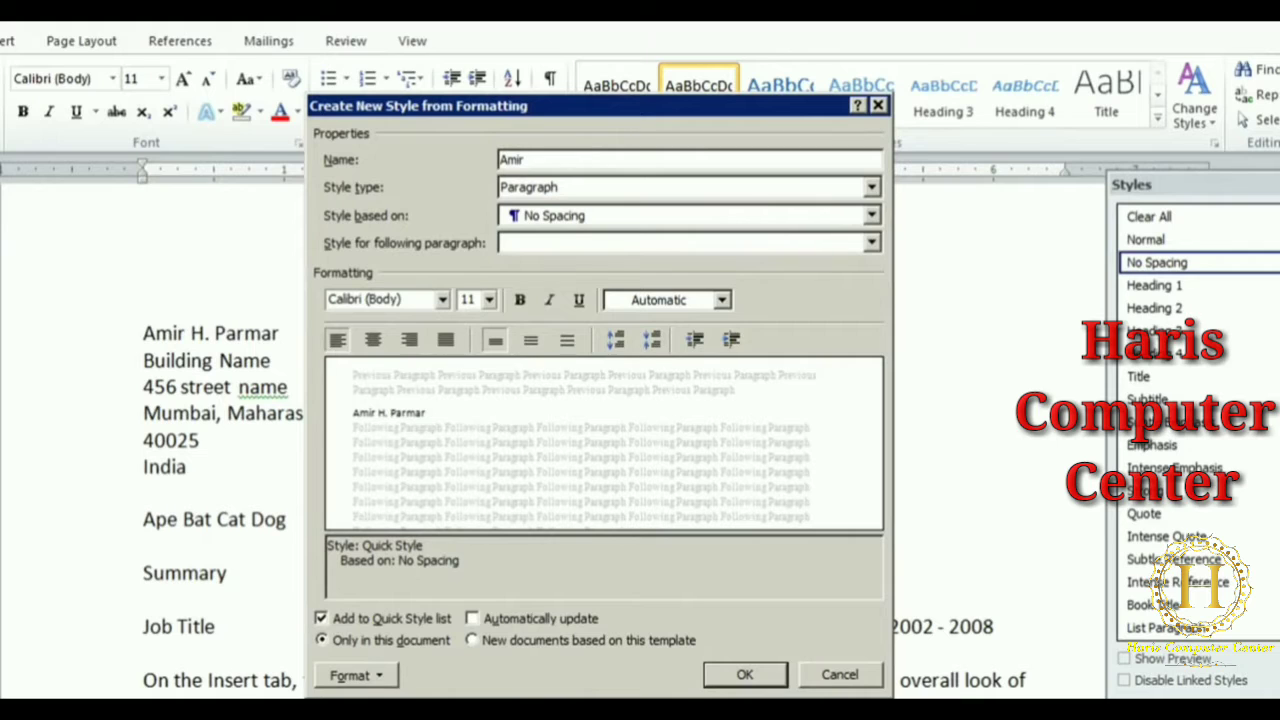
Set the new paragraph style's font to Harlow Solid Italic.
{"action": "left_click", "coordinate": [443, 298]}
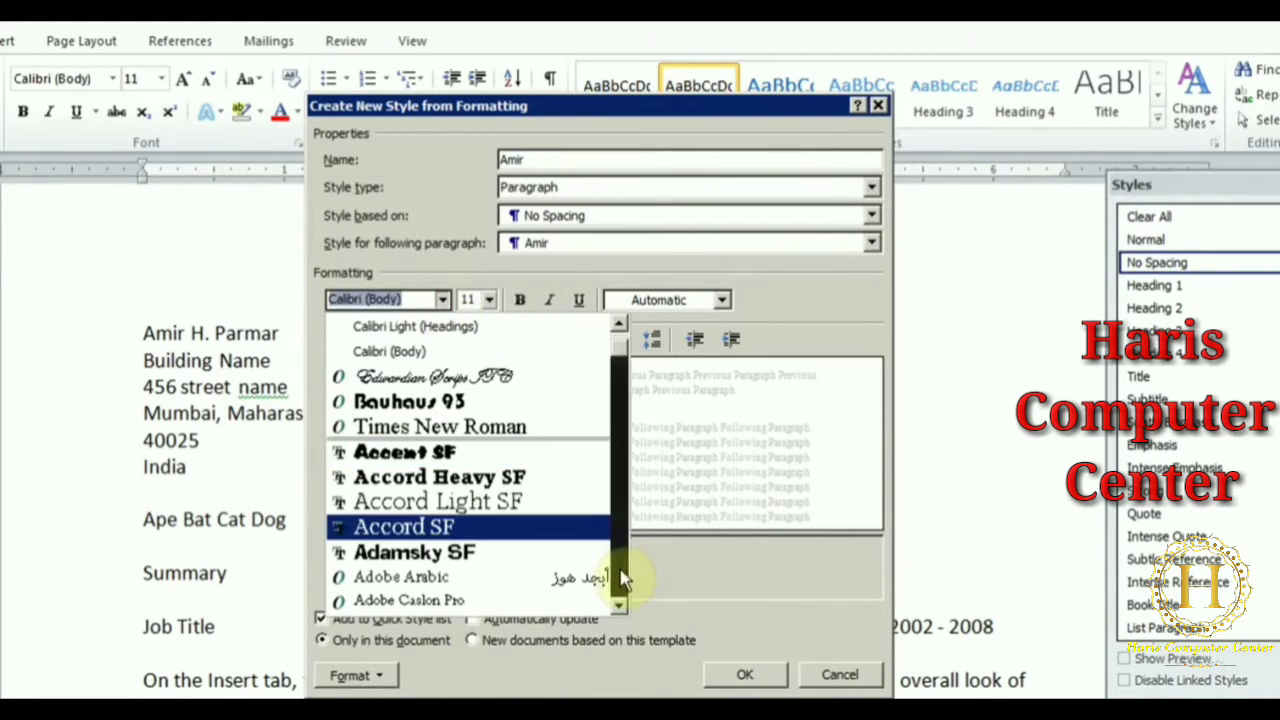
{"action": "left_click", "coordinate": [620, 569]}
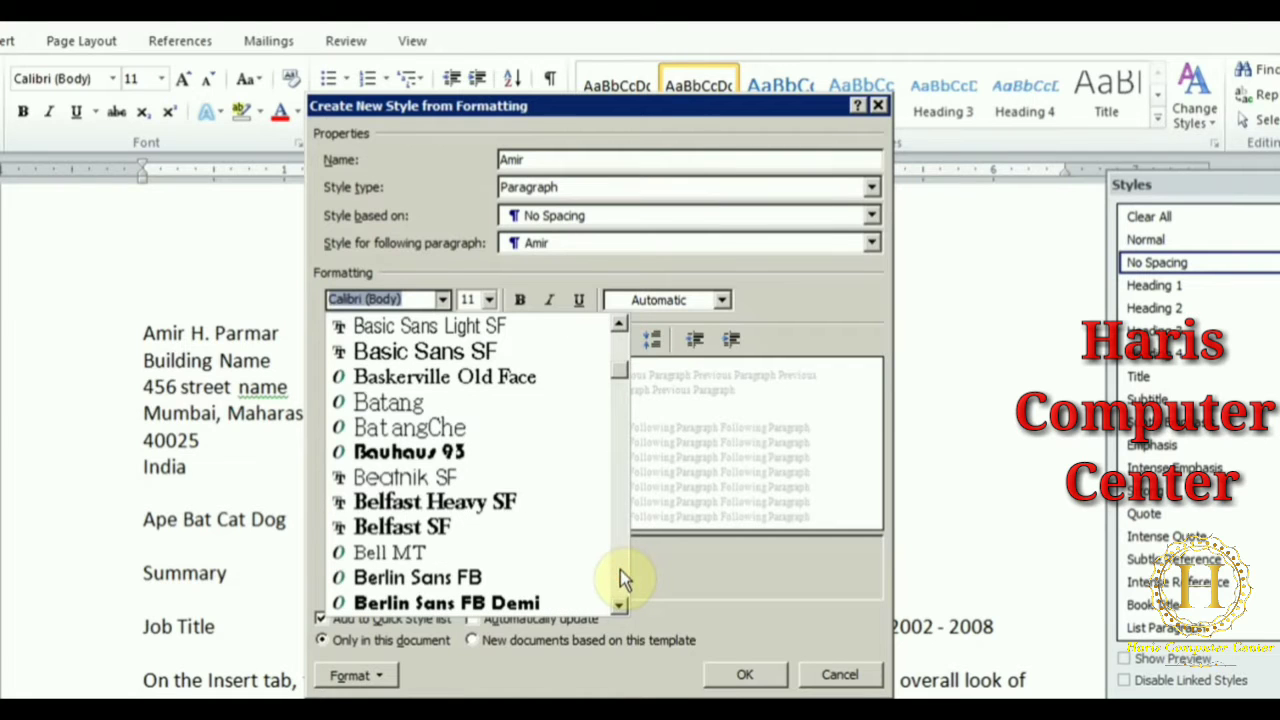
{"action": "left_click", "coordinate": [620, 569]}
{"action": "left_click", "coordinate": [620, 569]}
{"action": "left_click", "coordinate": [620, 569]}
{"action": "left_click", "coordinate": [620, 569]}
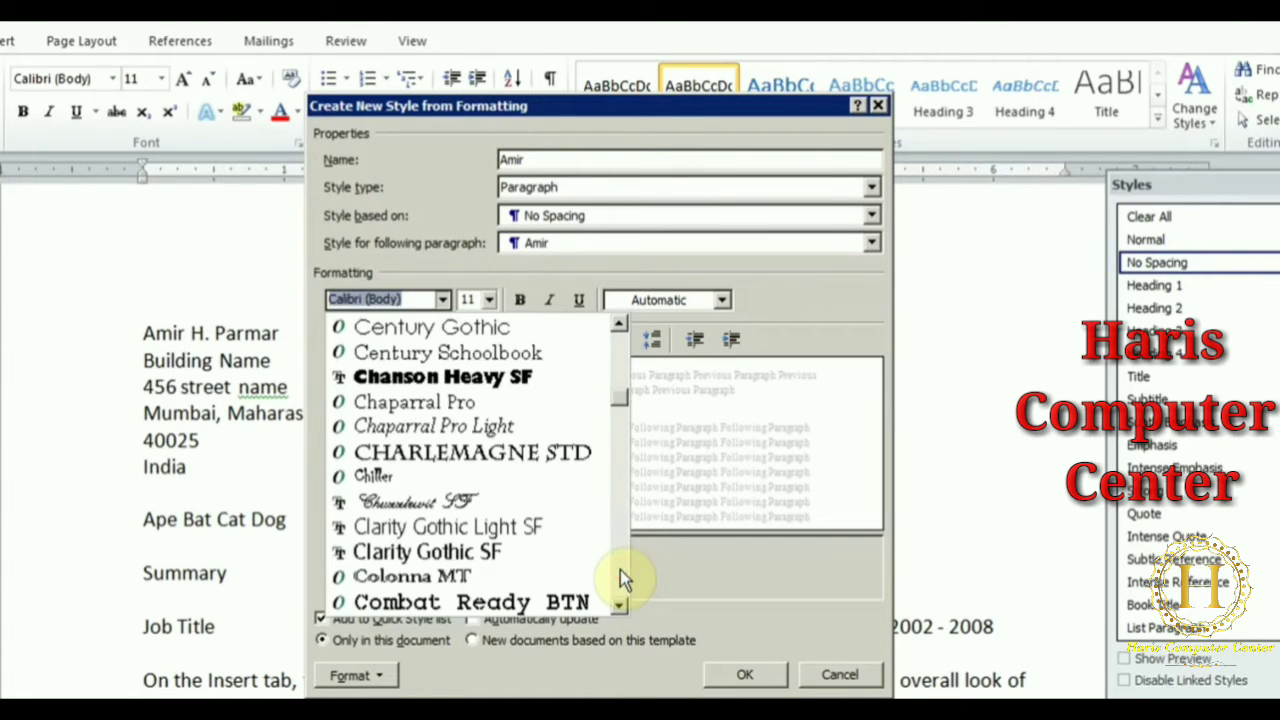
{"action": "left_click", "coordinate": [620, 569]}
{"action": "left_click", "coordinate": [620, 569]}
{"action": "left_click", "coordinate": [620, 569]}
{"action": "left_click", "coordinate": [620, 569]}
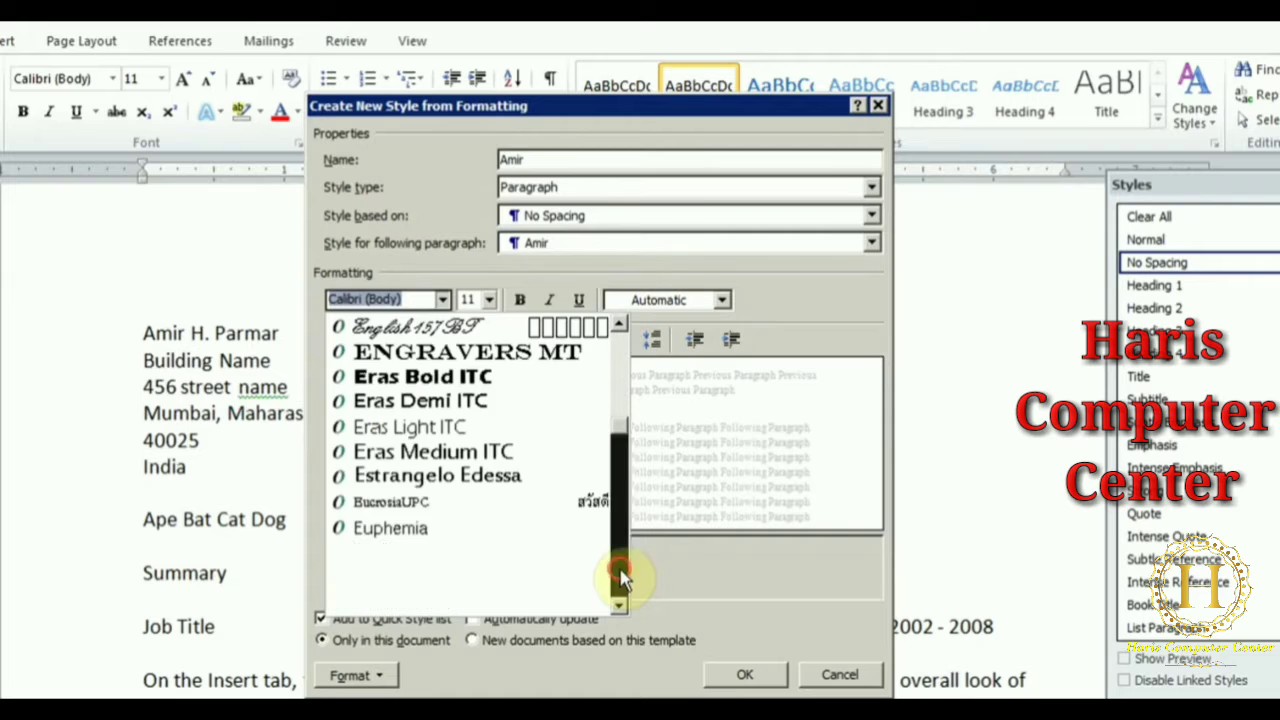
{"action": "left_click", "coordinate": [620, 569]}
{"action": "left_click_drag", "start_coordinate": [621, 431], "coordinate": [623, 465]}
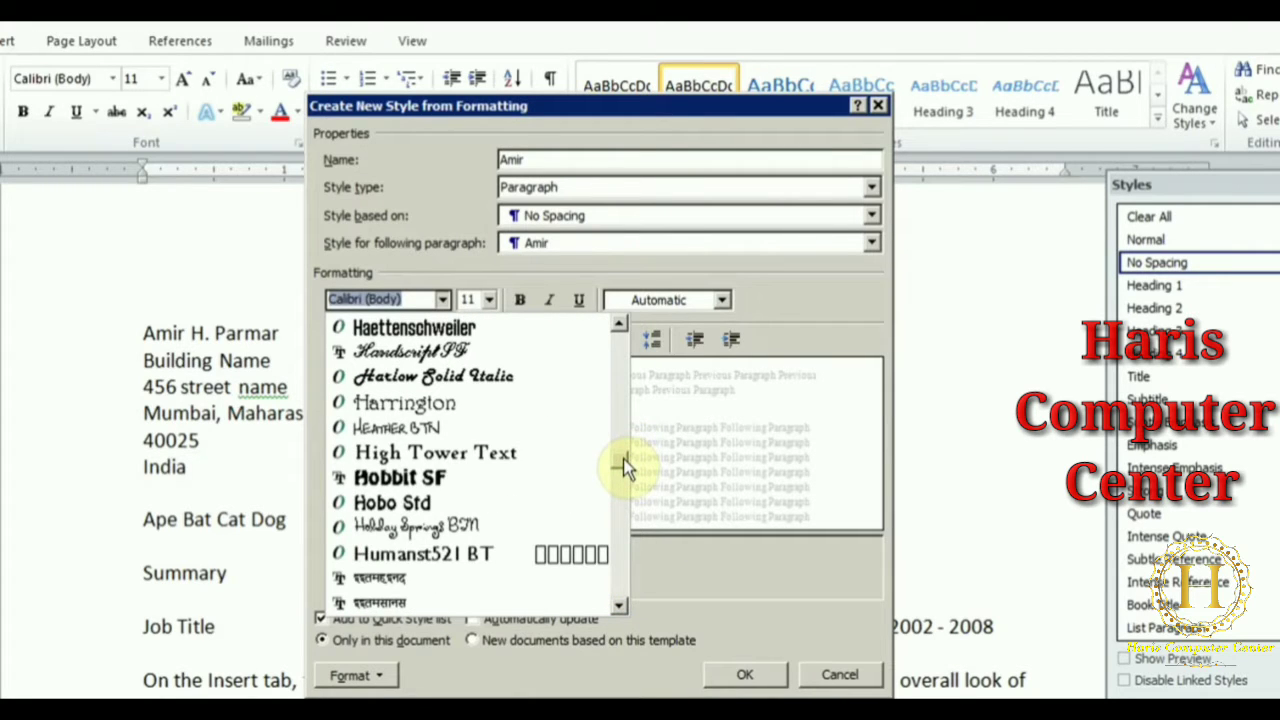
{"action": "left_click", "coordinate": [493, 377]}
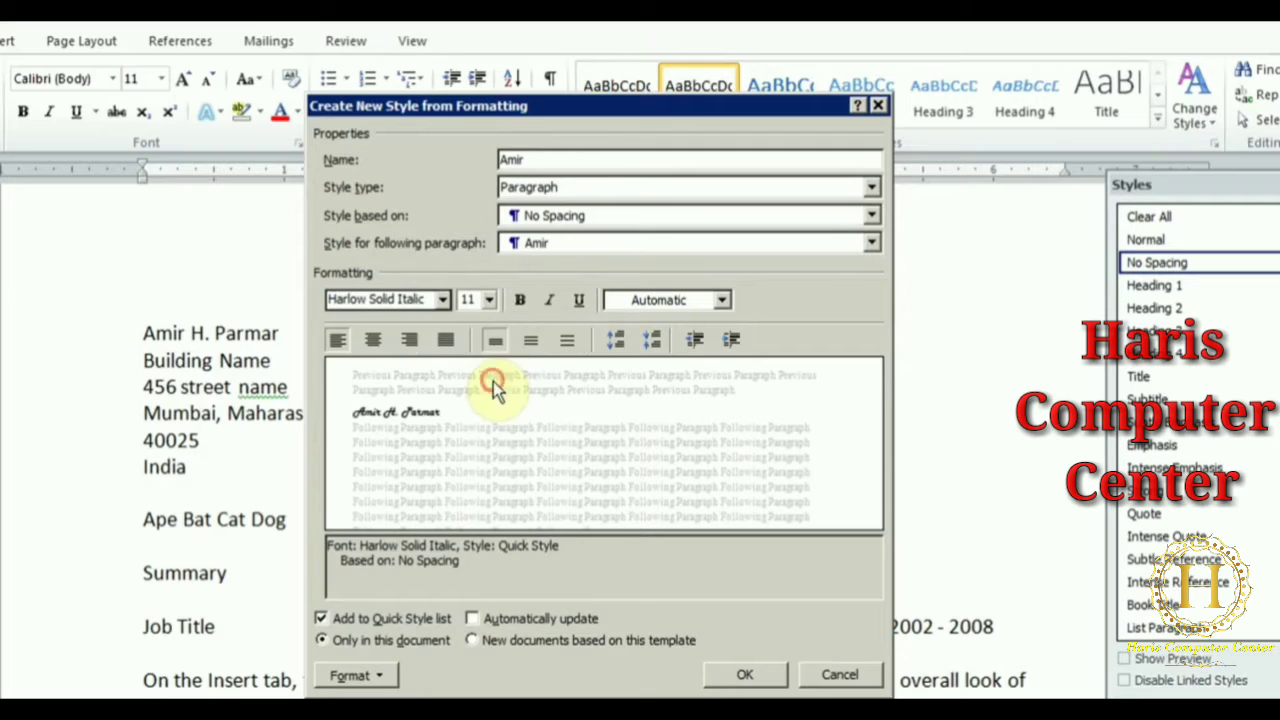
Give the new paragraph style a font size of 20 and the standard Red font color.
{"action": "left_click", "coordinate": [489, 299]}
{"action": "left_click", "coordinate": [466, 442]}
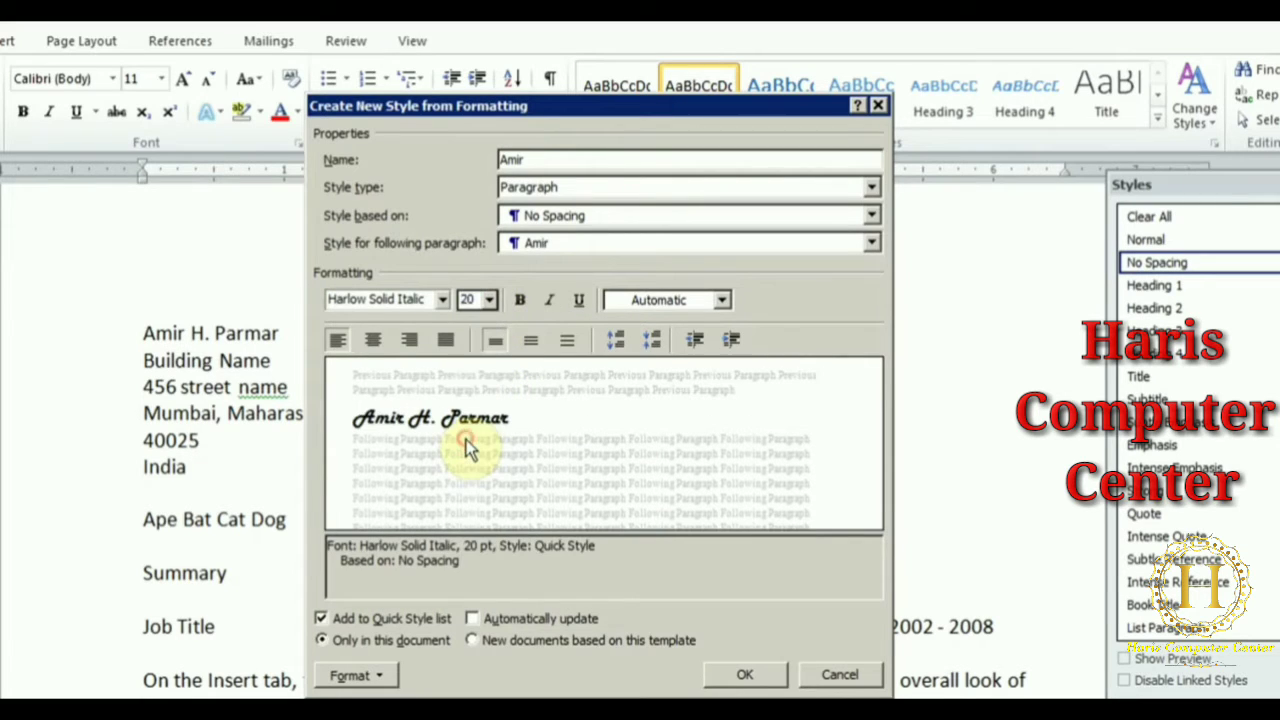
{"action": "left_click", "coordinate": [722, 301]}
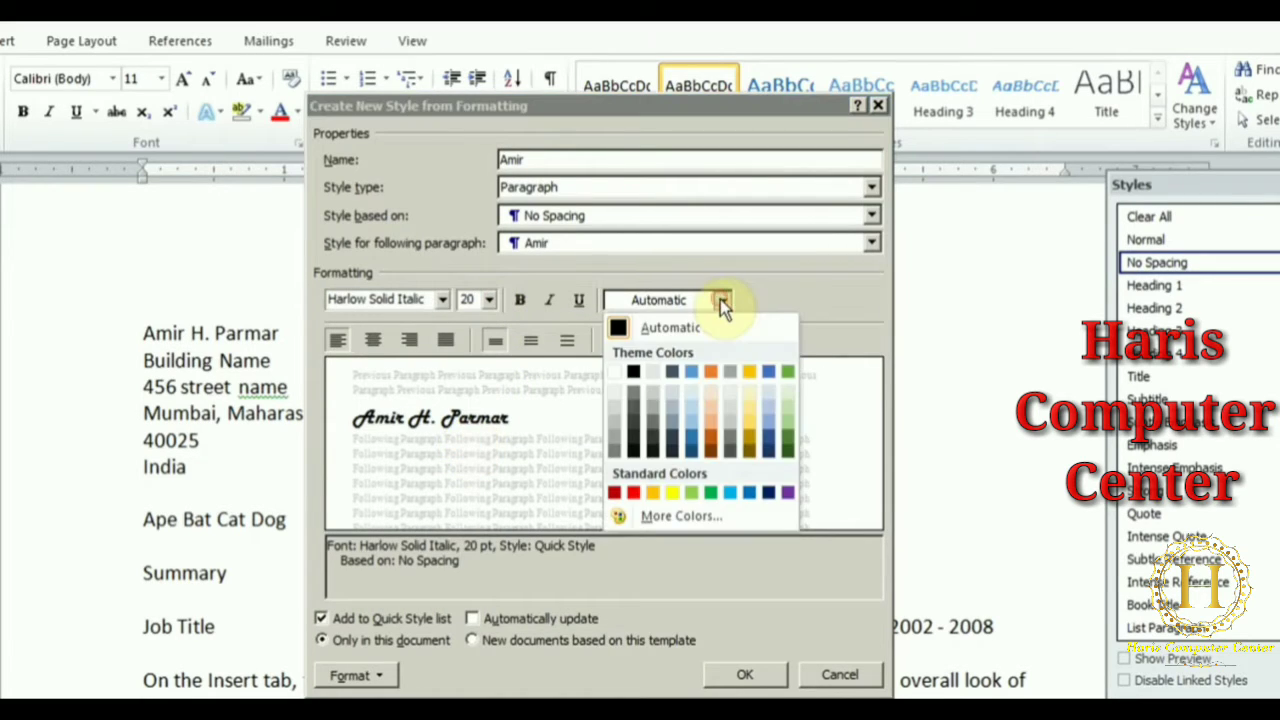
{"action": "left_click", "coordinate": [634, 493]}
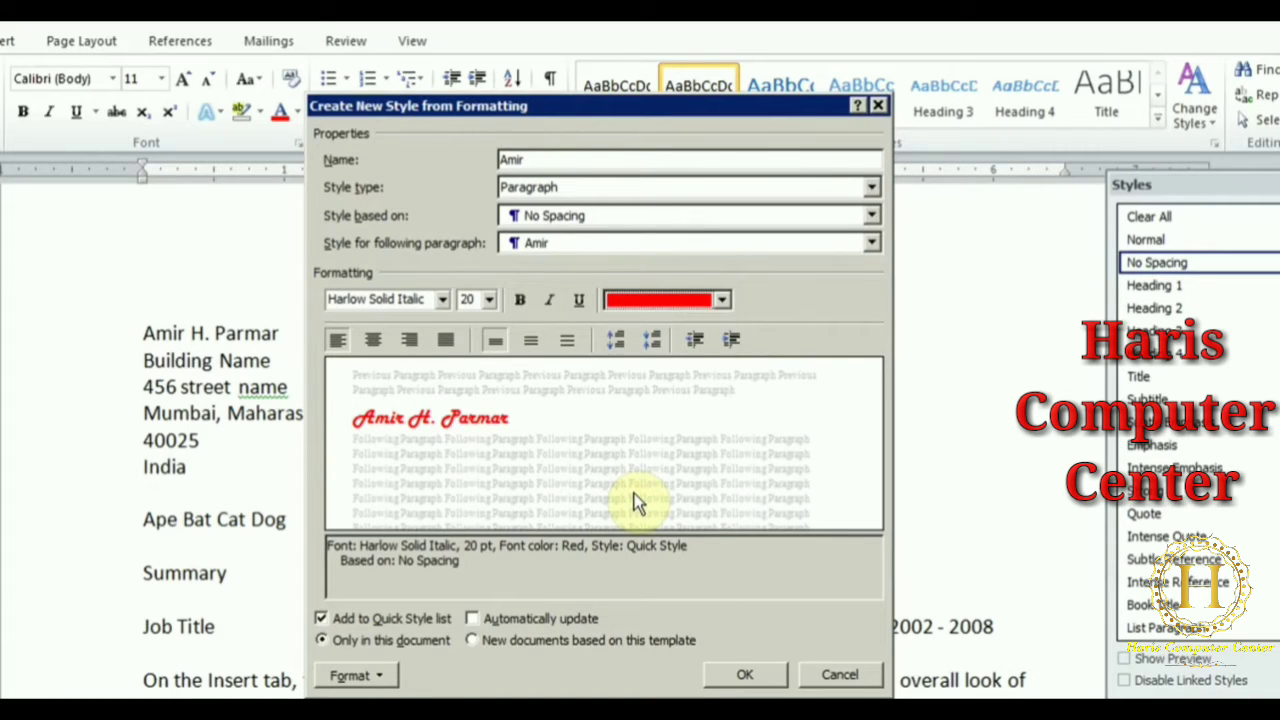
Turn on automatic updating for the new paragraph style and finish creating it.
{"action": "left_click", "coordinate": [472, 618]}
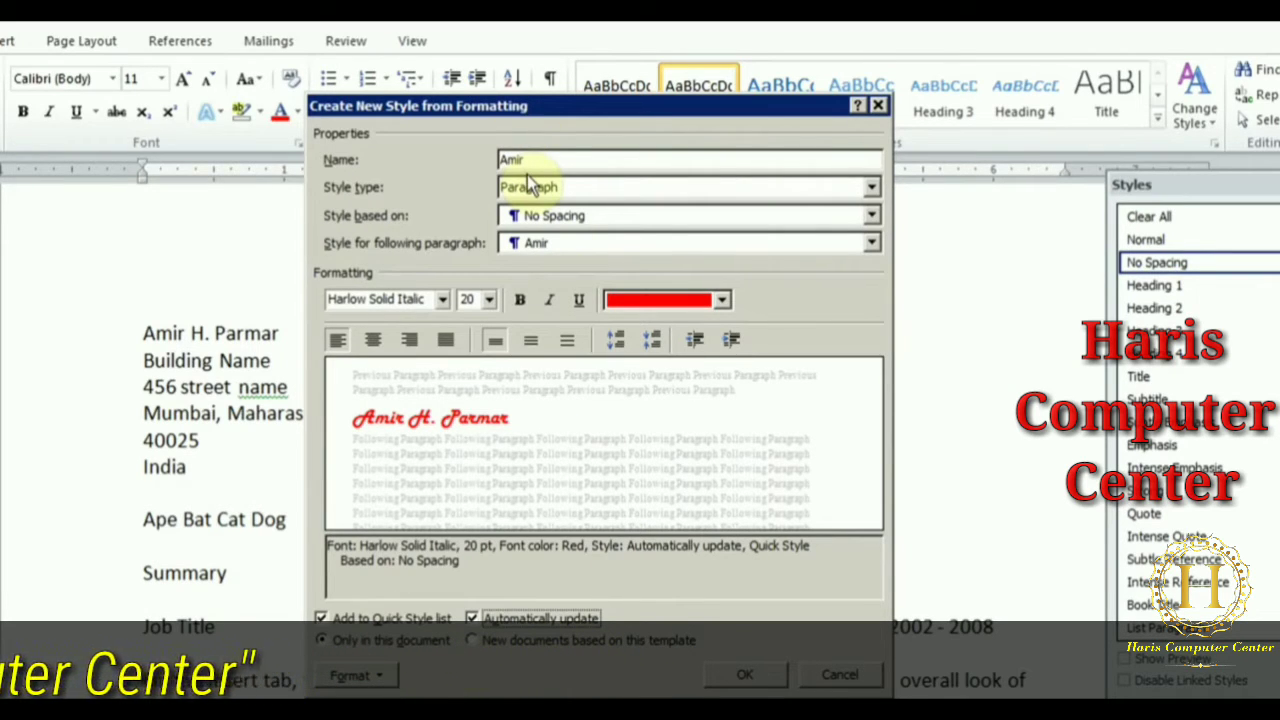
{"action": "left_click", "coordinate": [377, 680]}
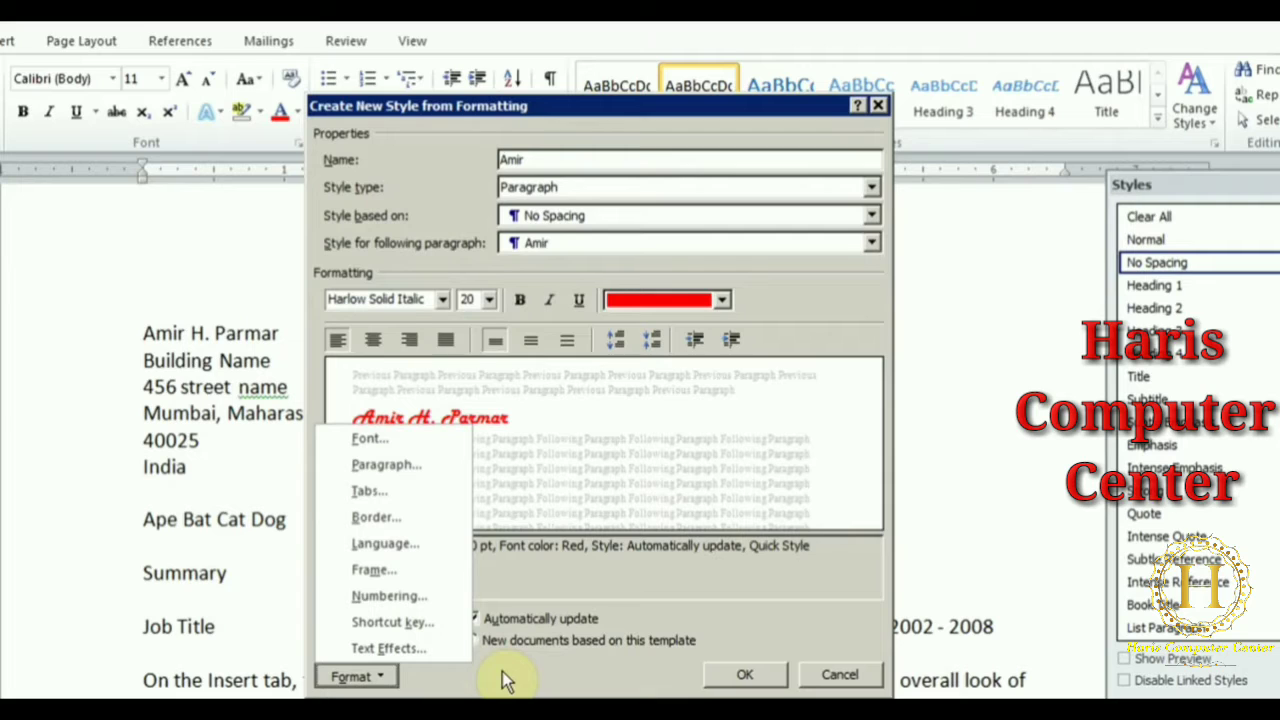
{"action": "left_click", "coordinate": [568, 645]}
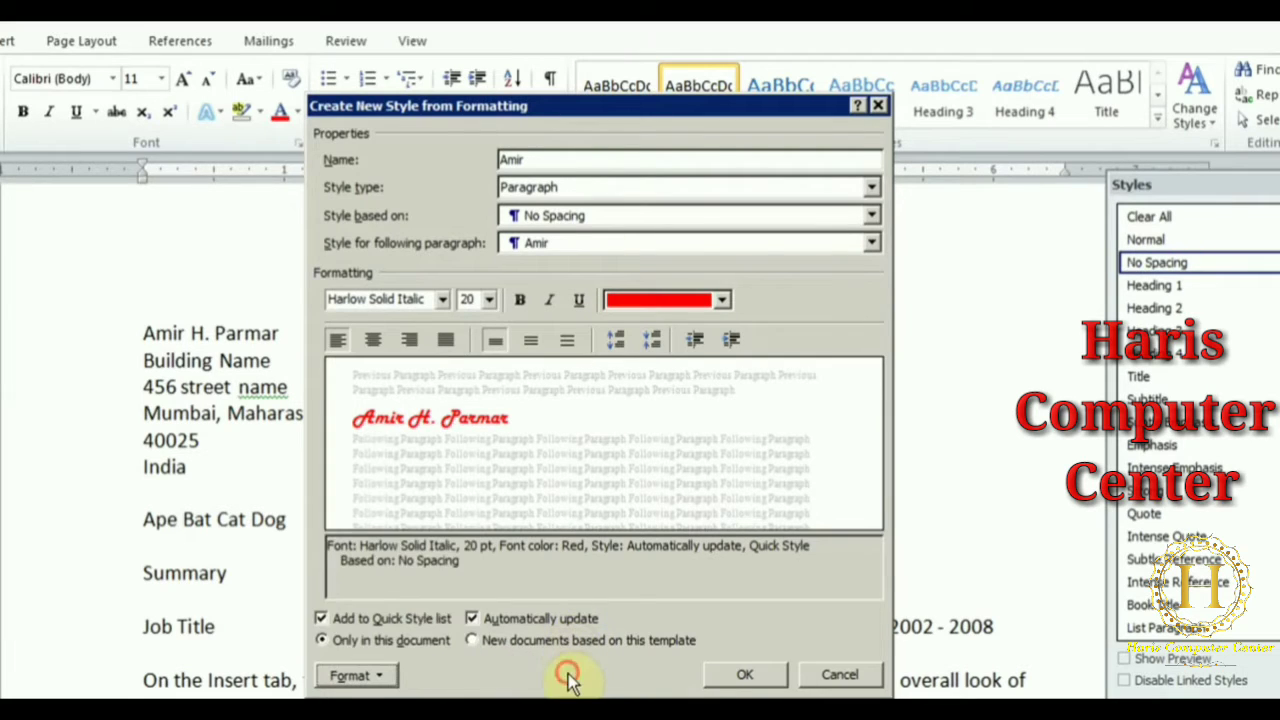
{"action": "left_click", "coordinate": [740, 678]}
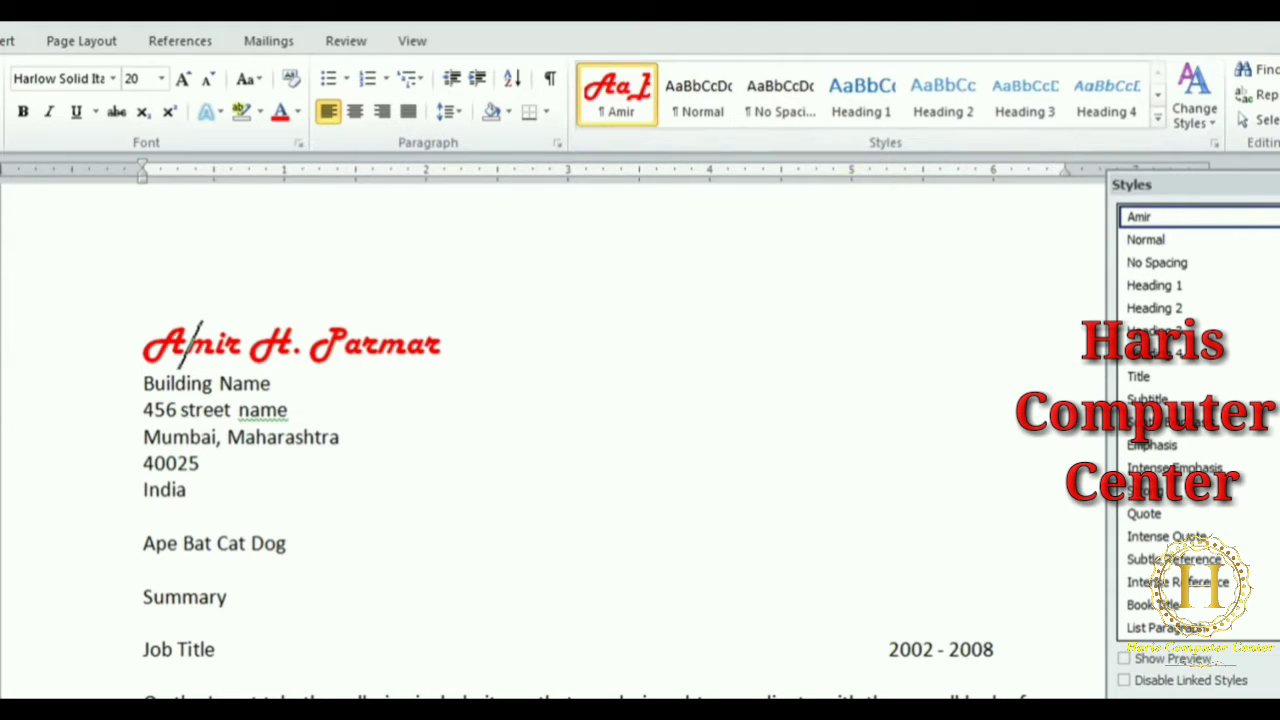
Close the Styles list and apply the new custom style to the Summary and Work Experience heading lines.
{"action": "left_click", "coordinate": [1279, 185]}
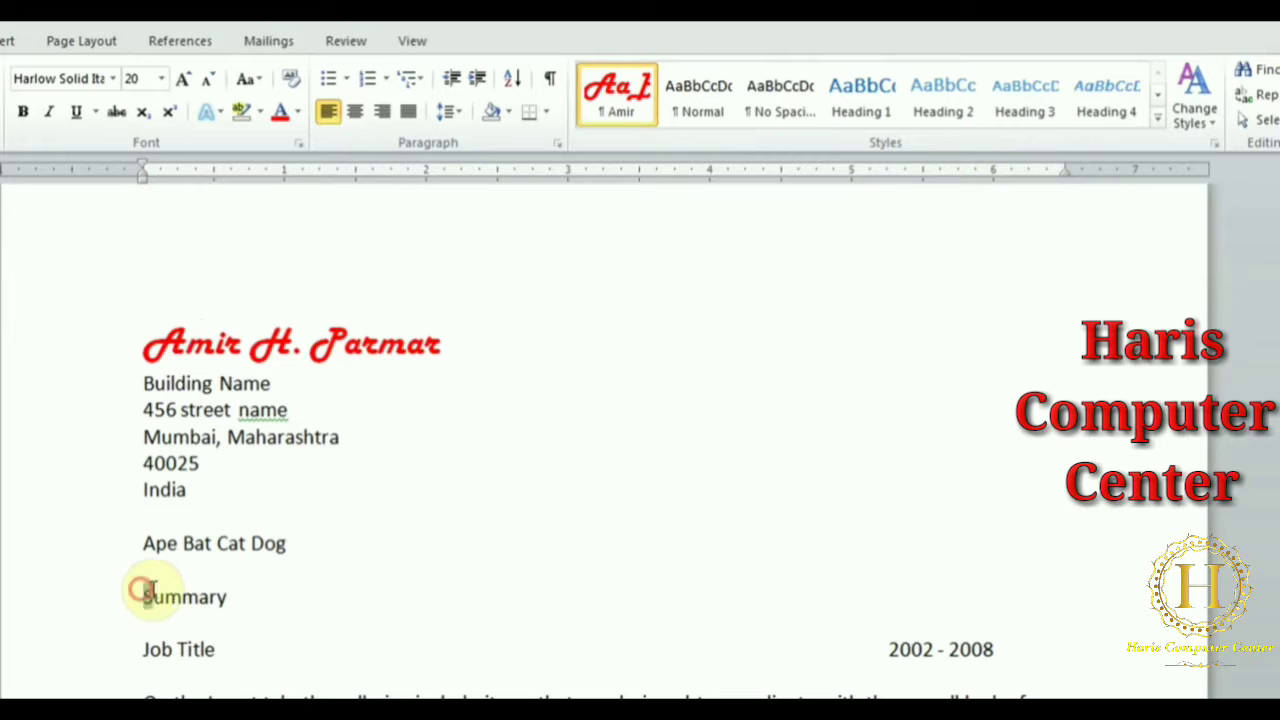
{"action": "left_click_drag", "start_coordinate": [143, 592], "coordinate": [241, 592]}
{"action": "left_click", "coordinate": [622, 100]}
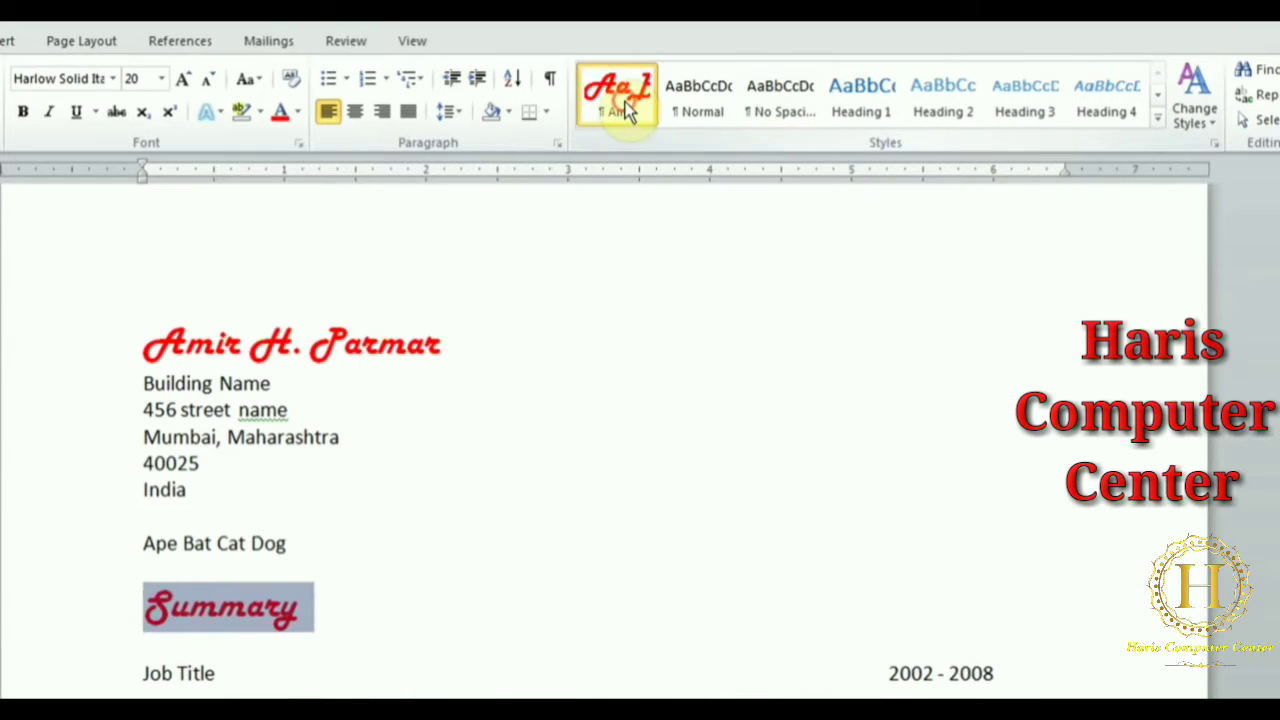
{"action": "scroll", "coordinate": [594, 400], "scroll_direction": "down", "scroll_amount": 5}
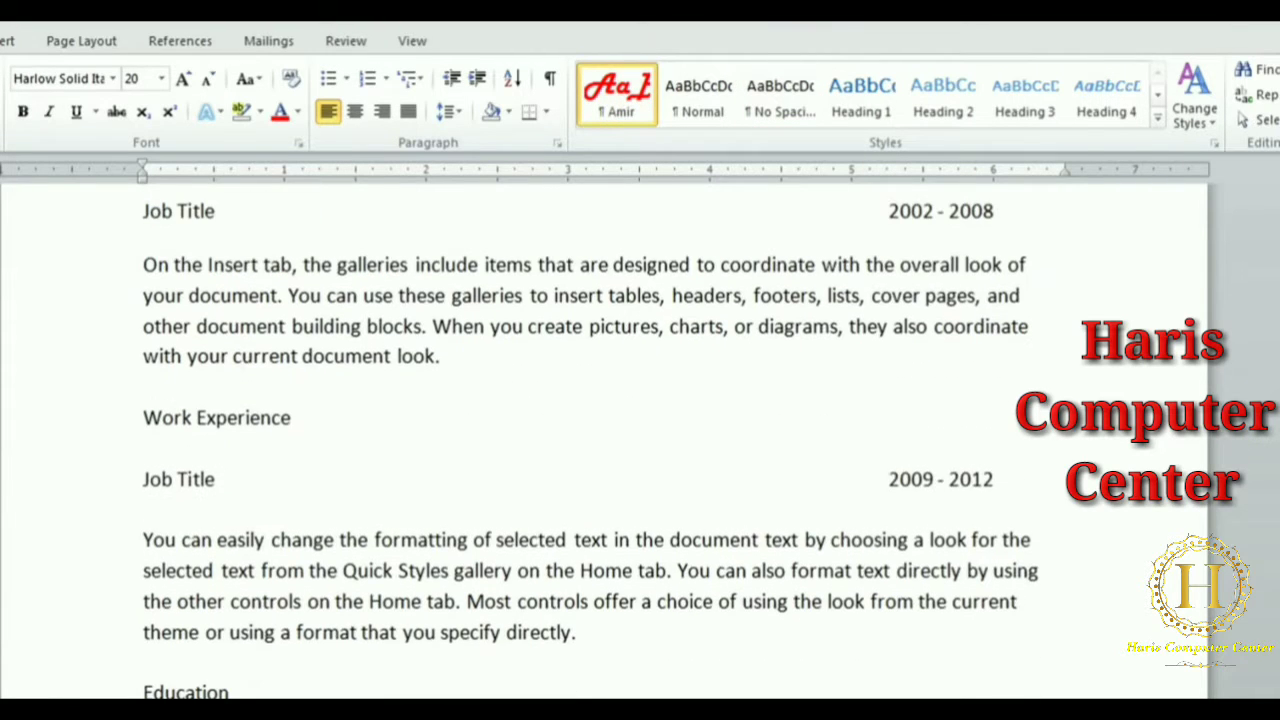
{"action": "left_click_drag", "start_coordinate": [141, 413], "coordinate": [298, 420]}
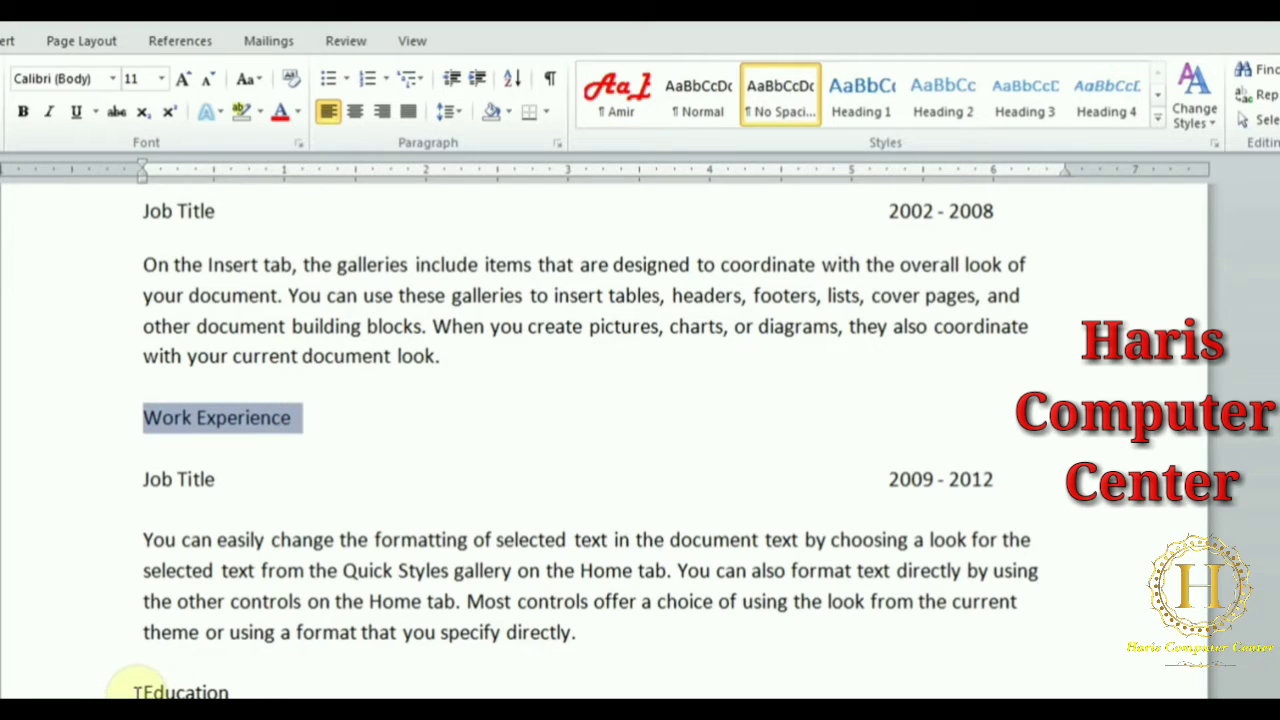
{"action": "left_click", "coordinate": [640, 102]}
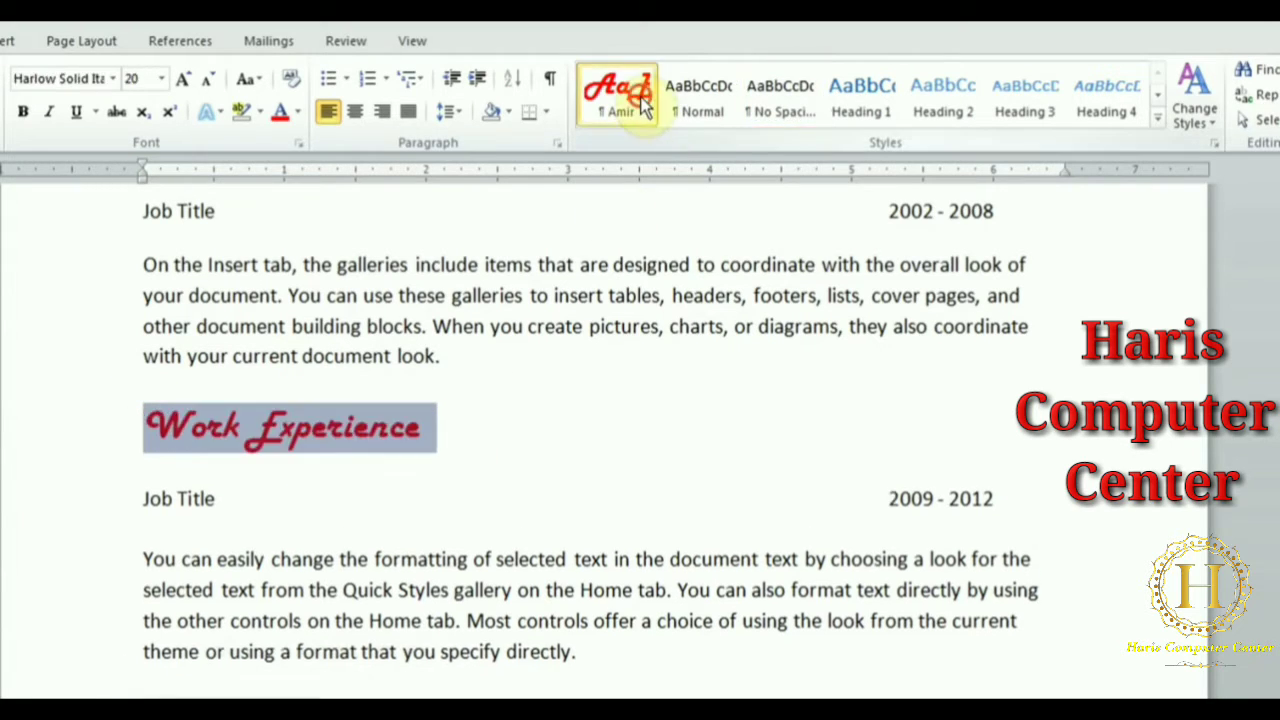
{"action": "left_click", "coordinate": [517, 588]}
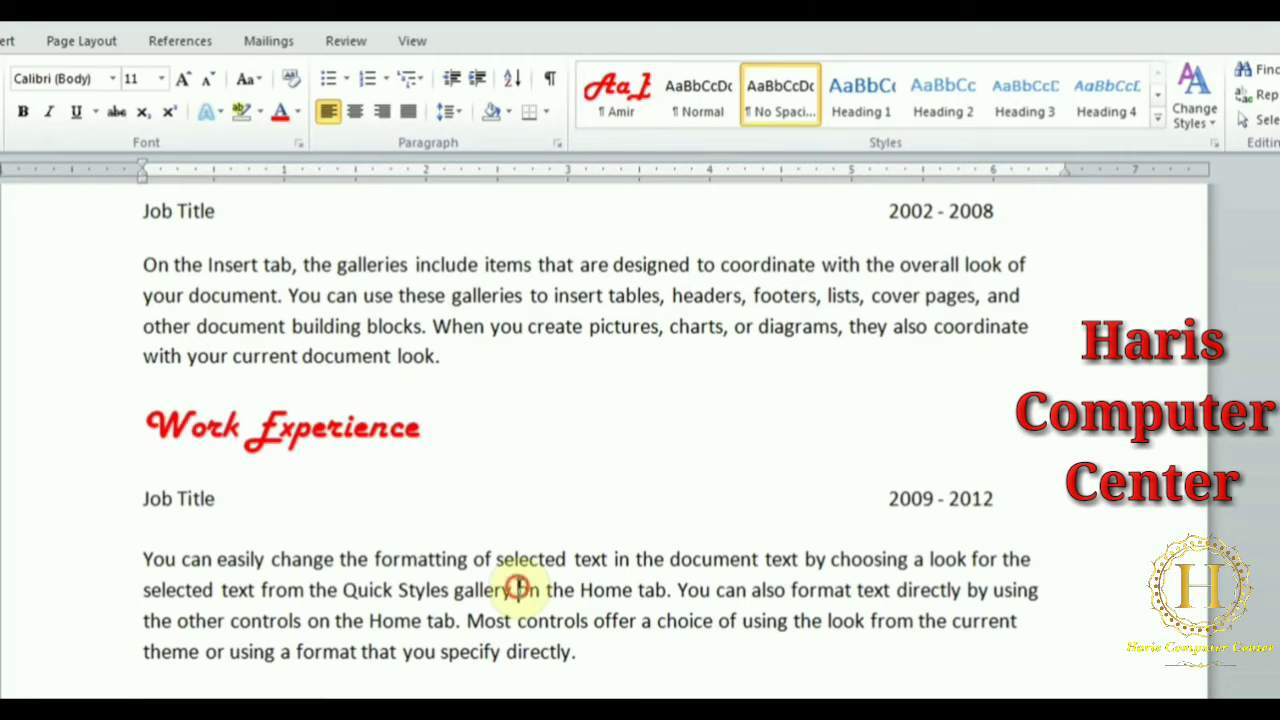
{"action": "scroll", "coordinate": [604, 440], "scroll_direction": "up", "scroll_amount": 7}
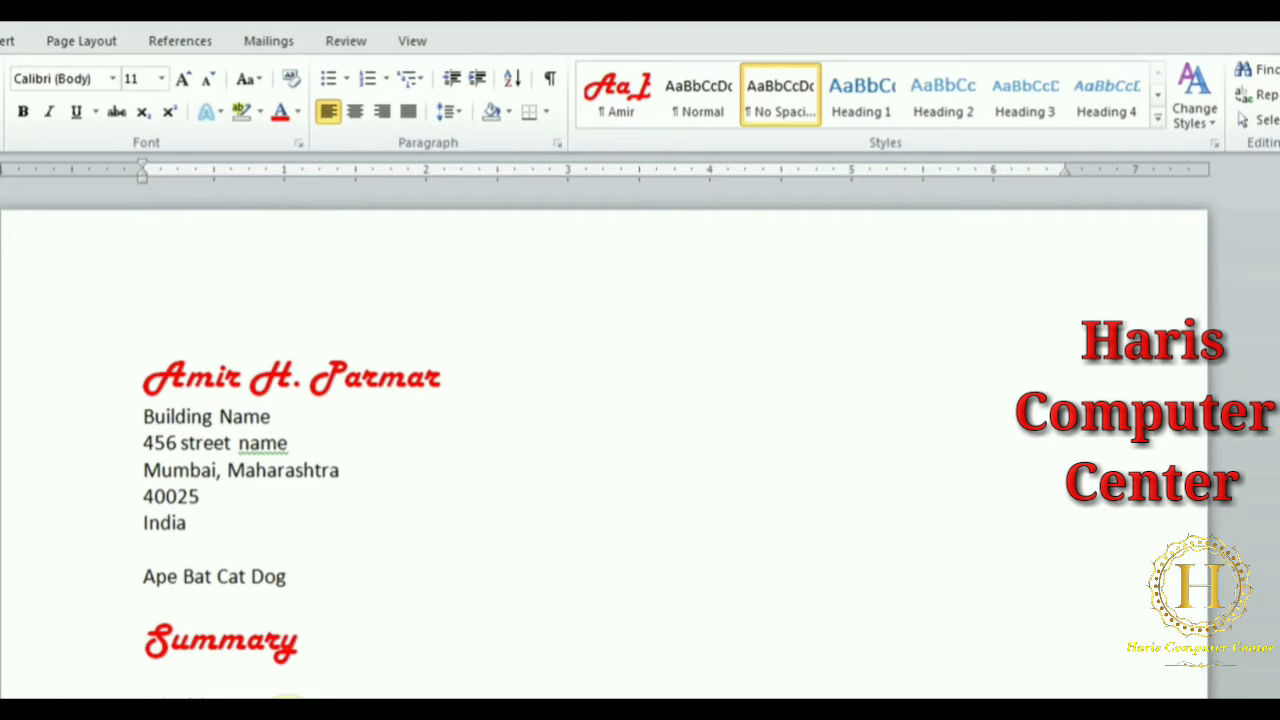
{"action": "left_click", "coordinate": [622, 96]}
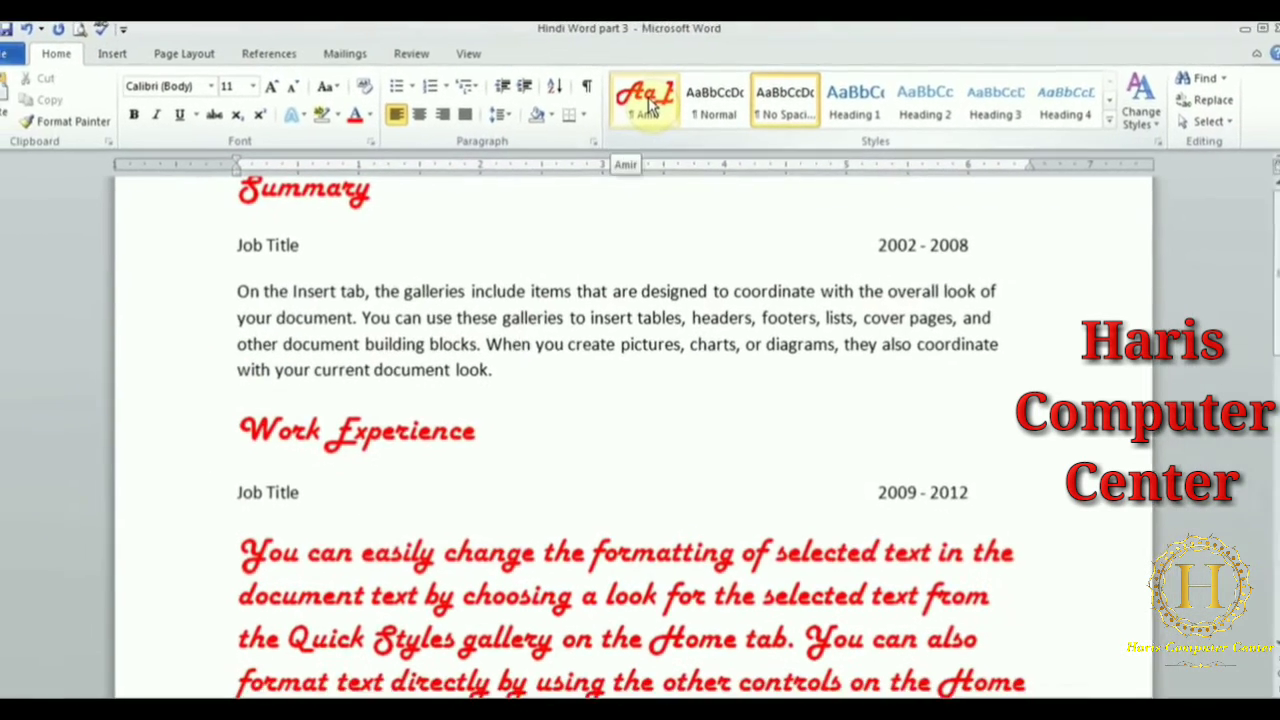
{"action": "scroll", "coordinate": [509, 243], "scroll_direction": "up", "scroll_amount": 5}
{"action": "left_click", "coordinate": [440, 335]}
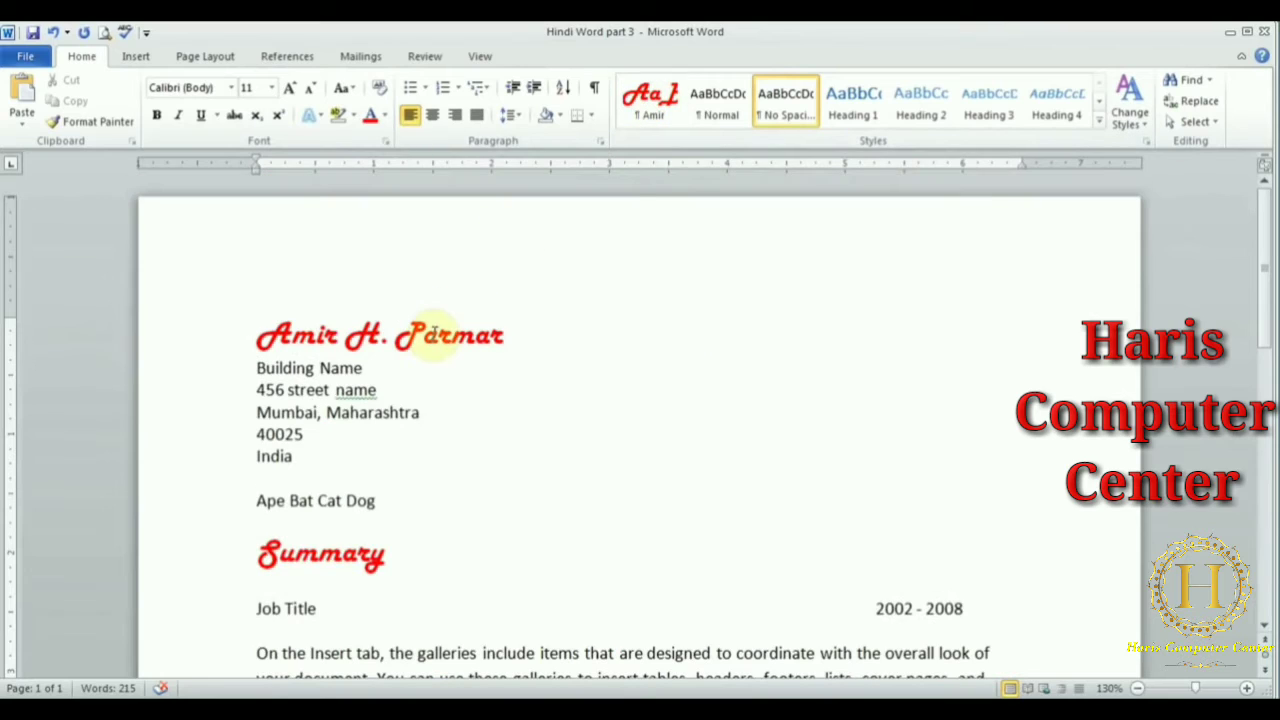
{"action": "left_click", "coordinate": [465, 653]}
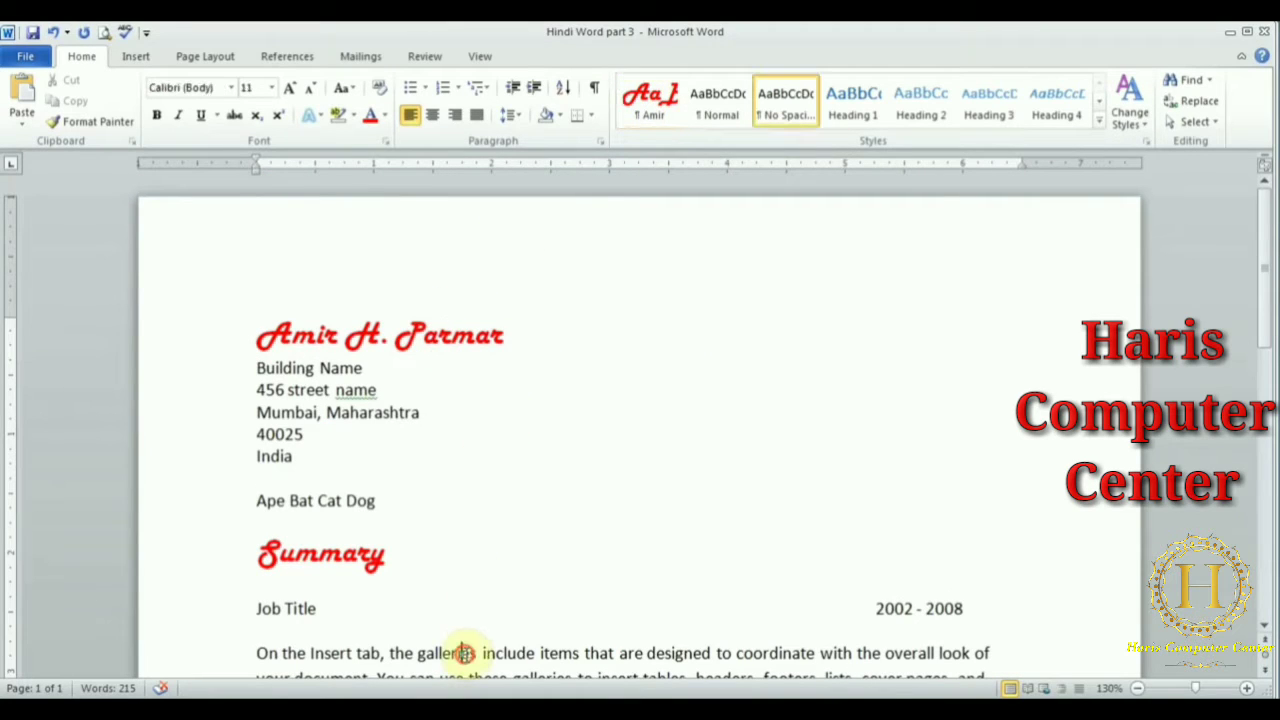
Start modifying the custom style used on the name line and set its font to Bauhaus 93.
{"action": "left_click", "coordinate": [458, 336]}
{"action": "right_click", "coordinate": [649, 95]}
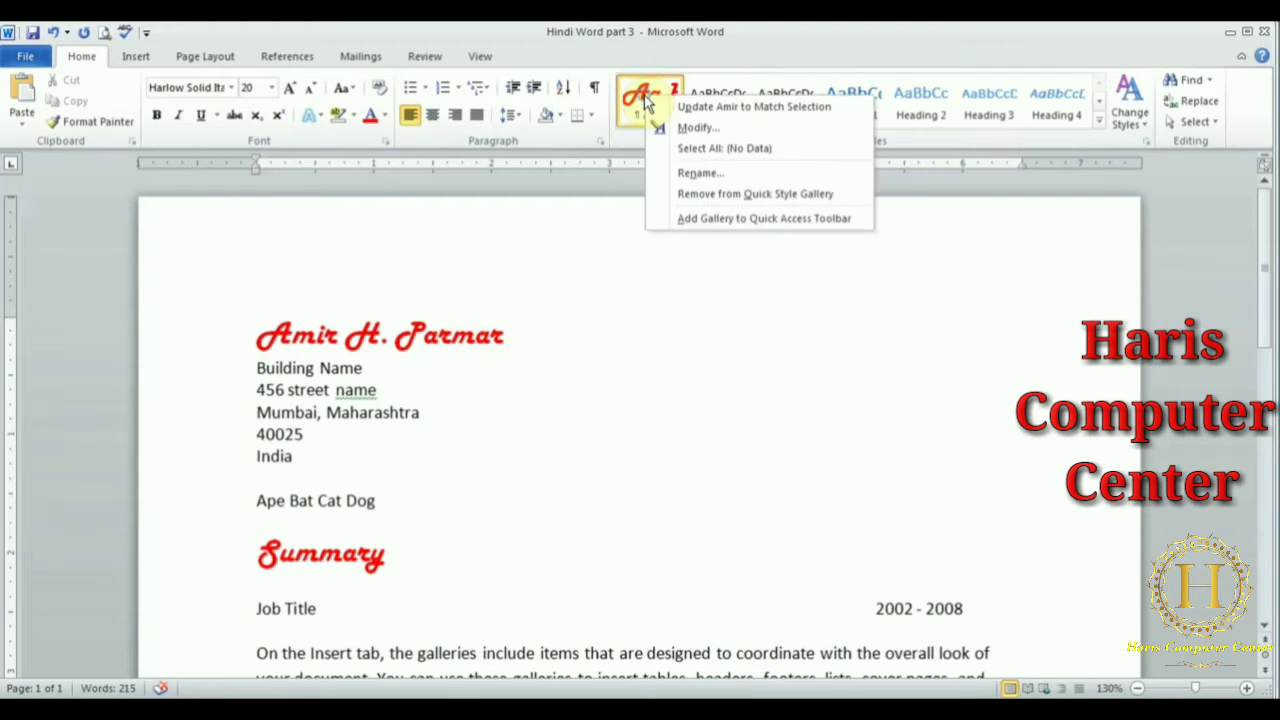
{"action": "left_click", "coordinate": [695, 130]}
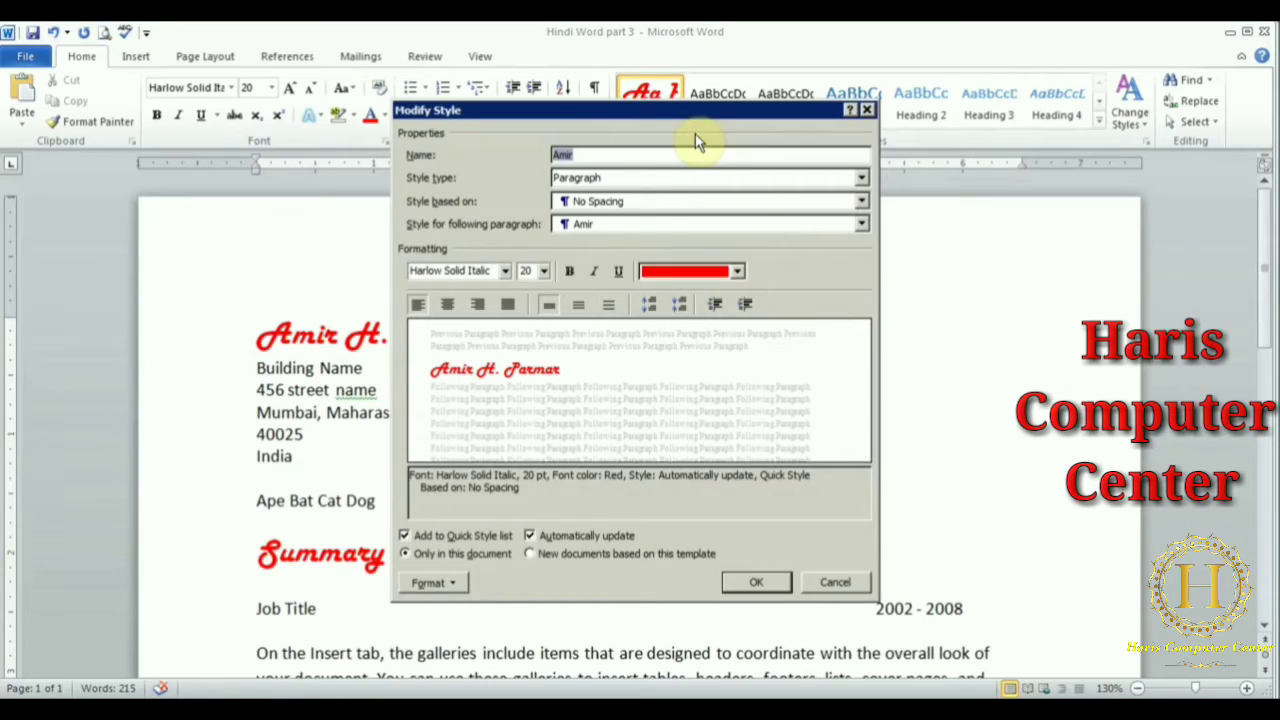
{"action": "left_click", "coordinate": [505, 271]}
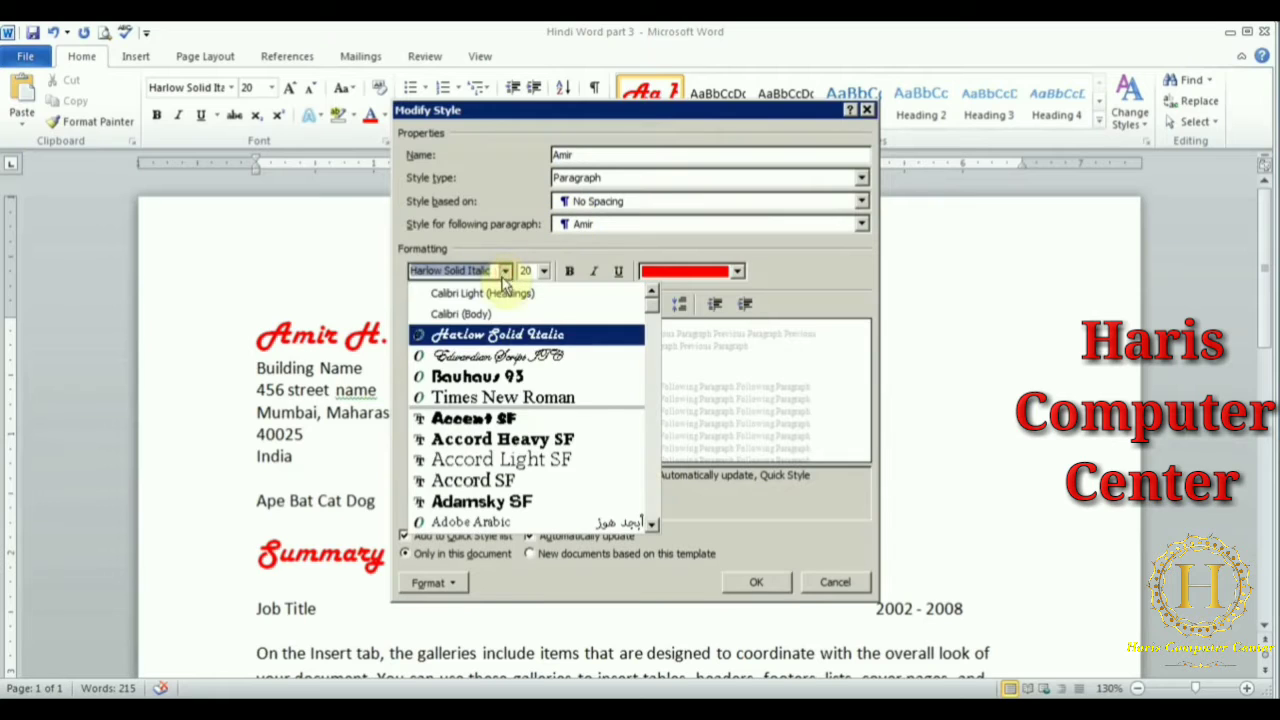
{"action": "left_click_drag", "start_coordinate": [651, 302], "coordinate": [657, 458]}
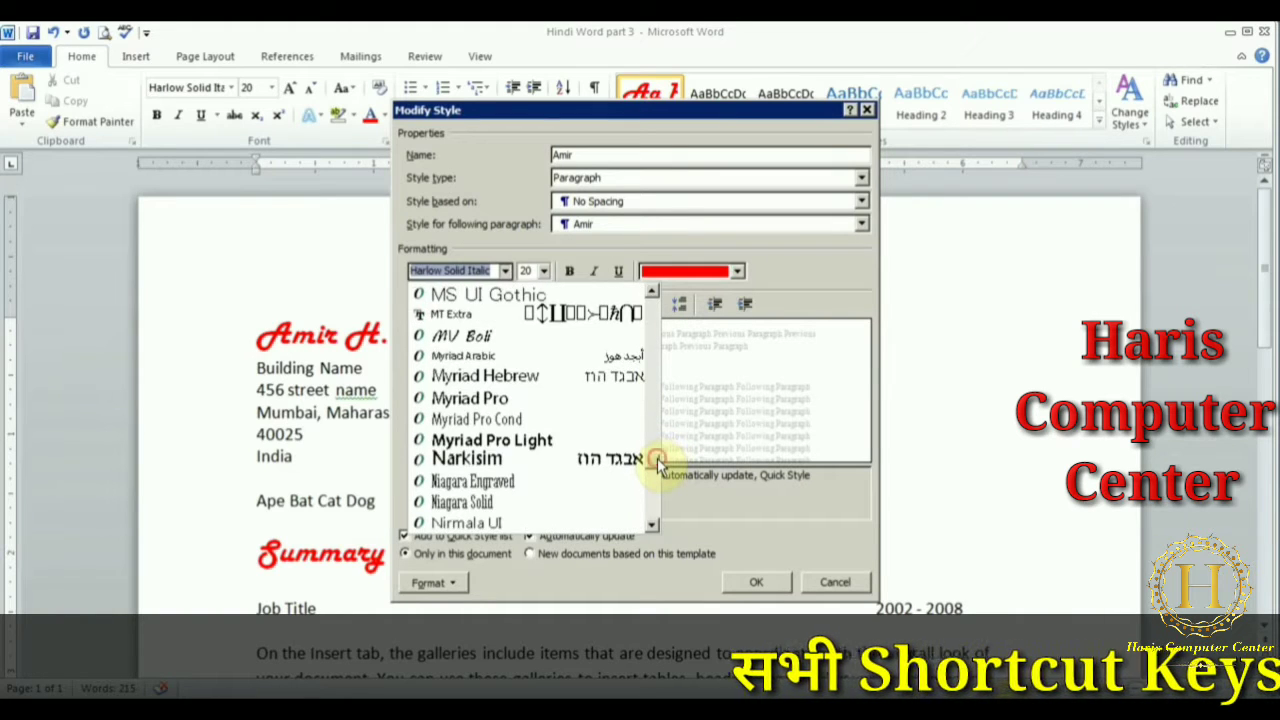
{"action": "key", "text": "Escape"}
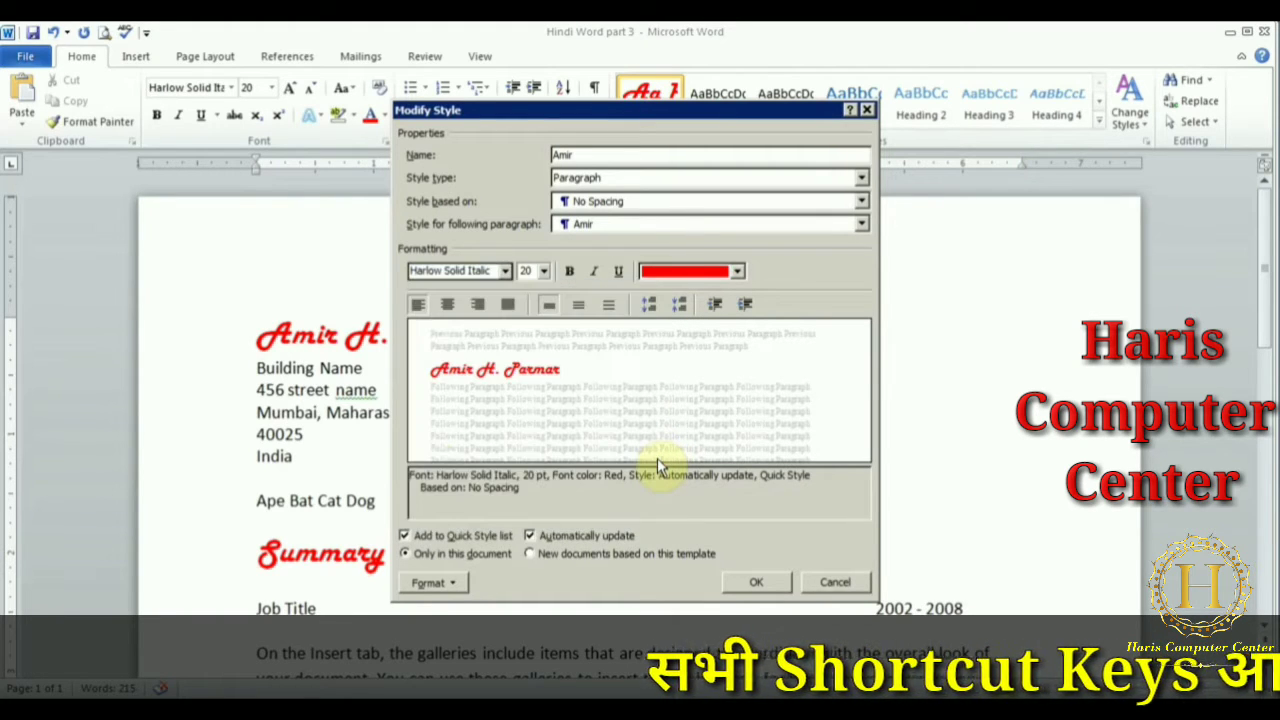
{"action": "left_click", "coordinate": [505, 271]}
{"action": "left_click", "coordinate": [494, 376]}
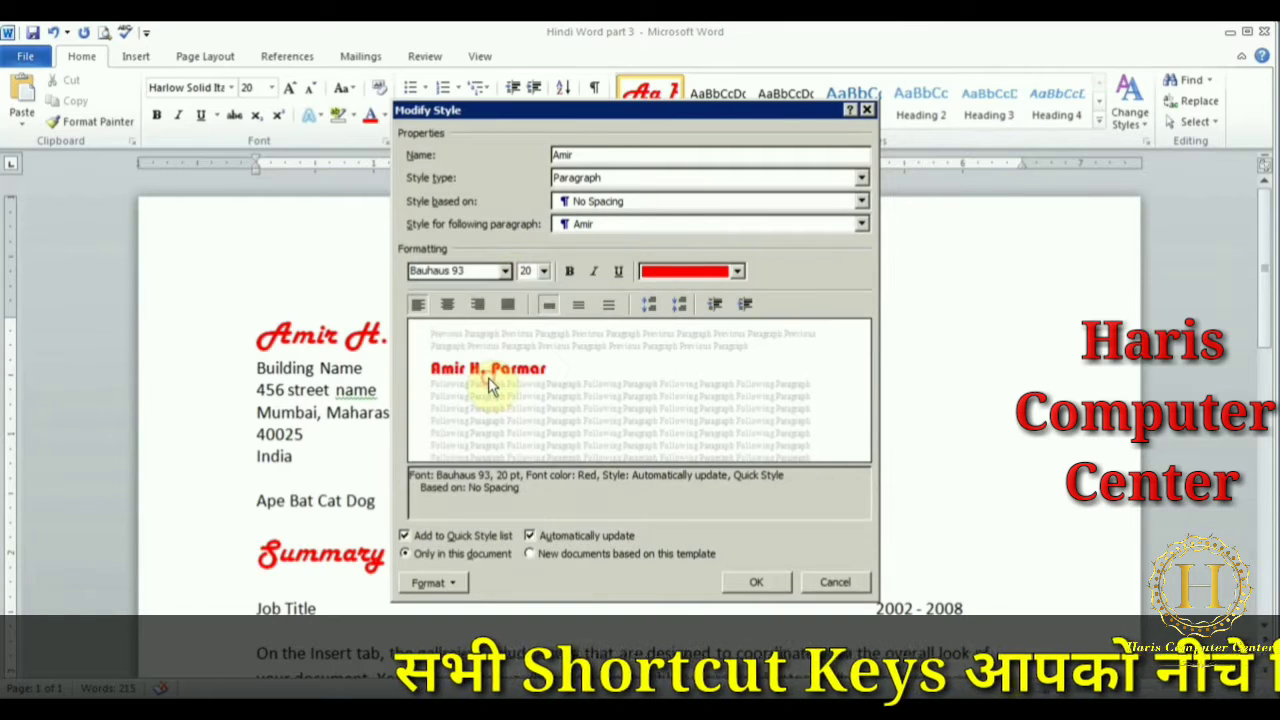
Set the custom style's font color to Light Blue and save the style changes.
{"action": "left_click", "coordinate": [738, 271]}
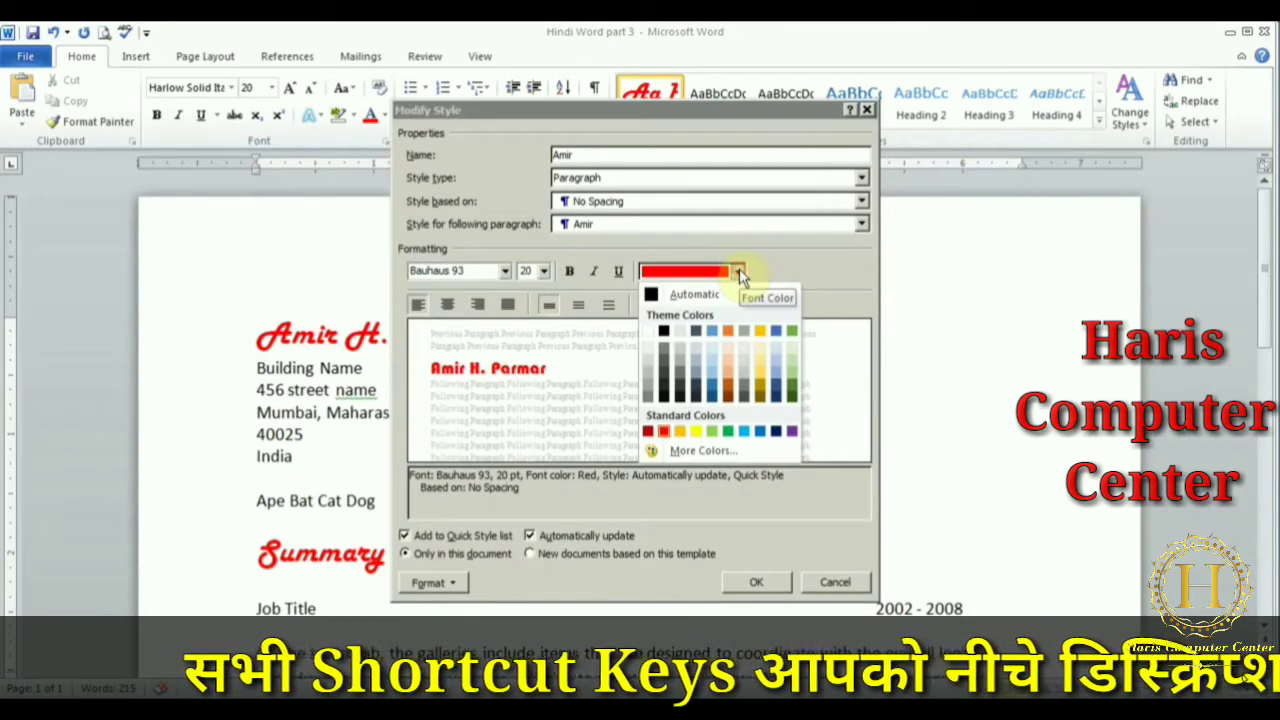
{"action": "left_click", "coordinate": [743, 432]}
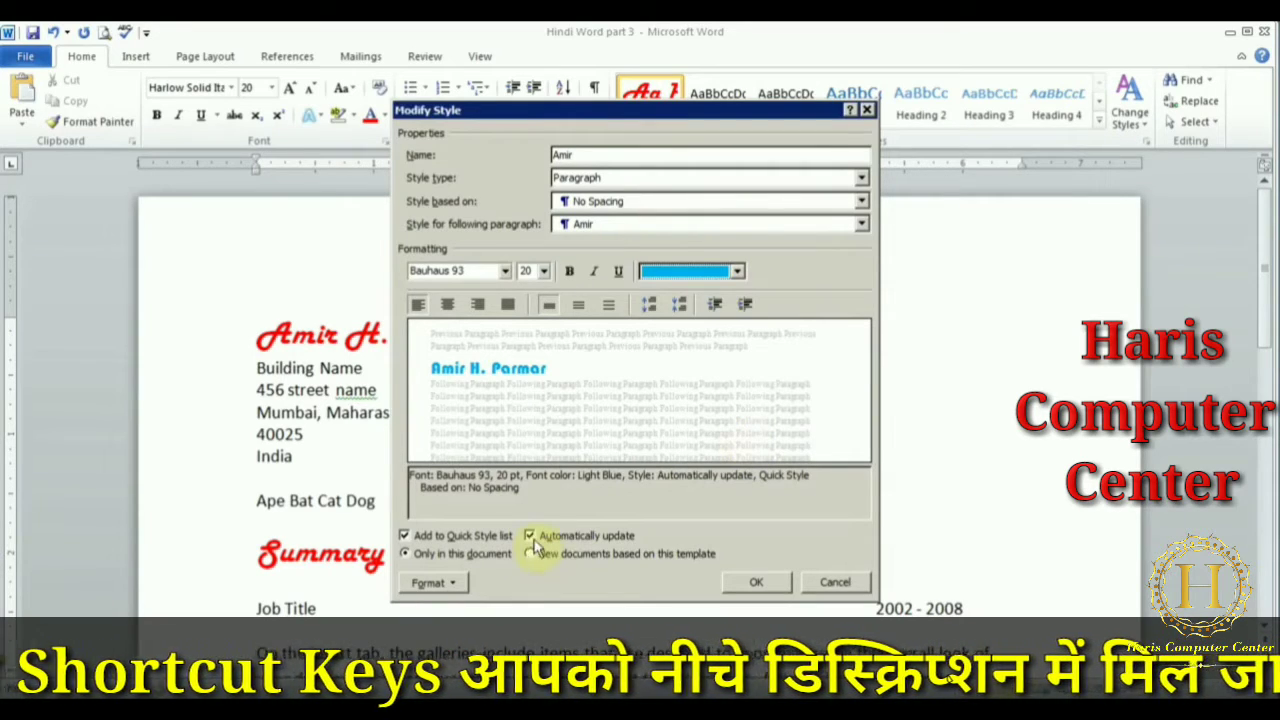
{"action": "left_click", "coordinate": [755, 584]}
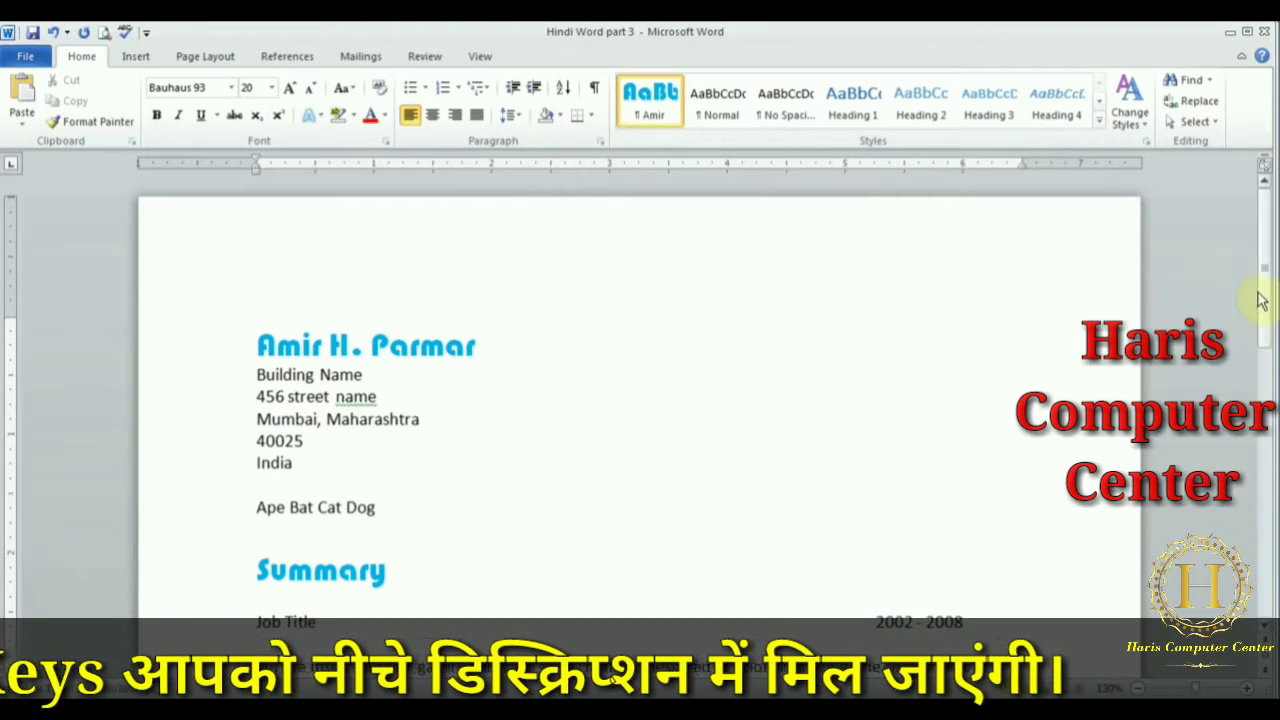
Start modifying the No Spacing style used by the Summary body paragraph and set its font size to 12.
{"action": "mouse_move", "coordinate": [1260, 291]}
{"action": "left_mouse_down"}
{"action": "mouse_move", "coordinate": [1276, 375]}
{"action": "mouse_move", "coordinate": [1276, 547]}
{"action": "mouse_move", "coordinate": [1270, 278]}
{"action": "left_mouse_up"}
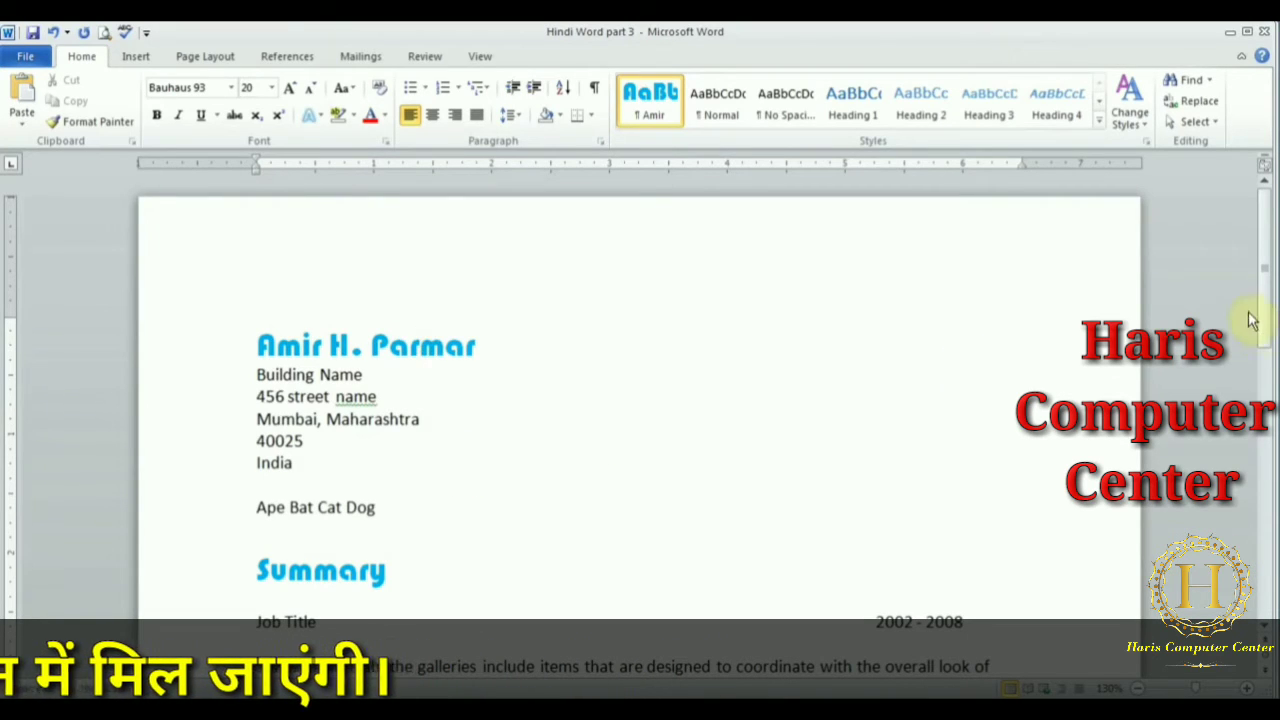
{"action": "left_click_drag", "start_coordinate": [1260, 289], "coordinate": [1272, 378]}
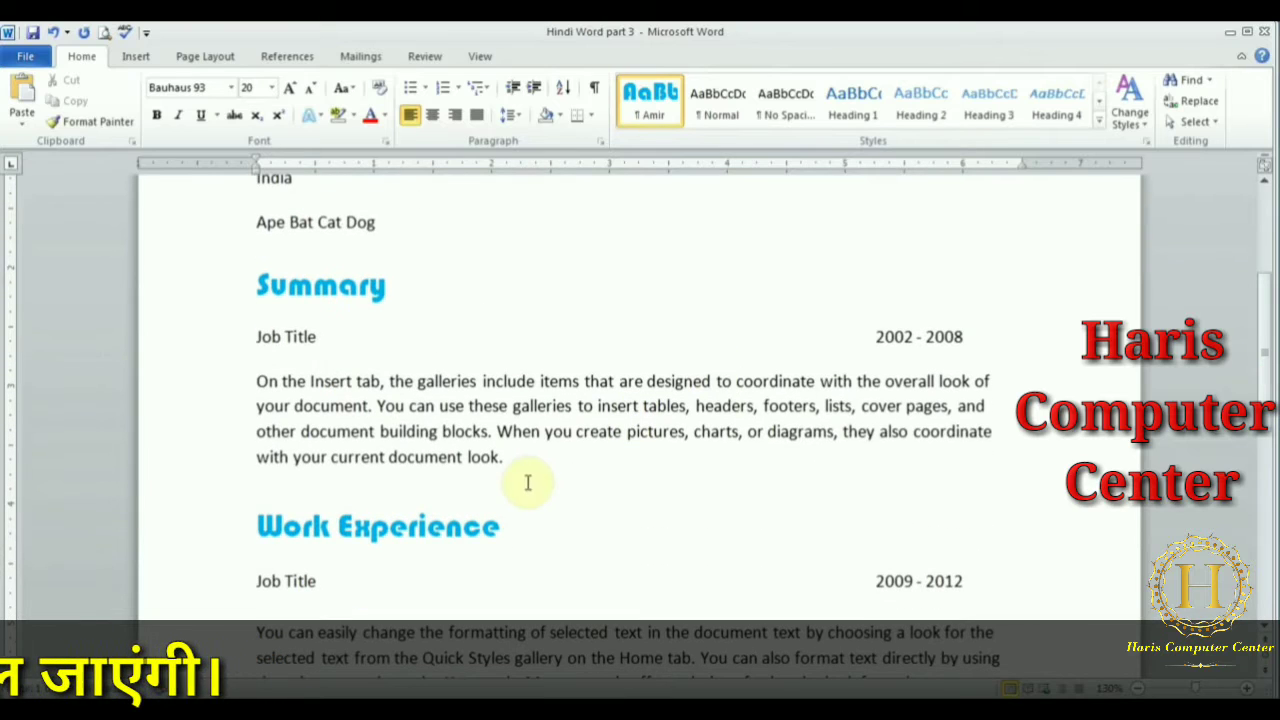
{"action": "left_click_drag", "start_coordinate": [514, 463], "coordinate": [230, 398]}
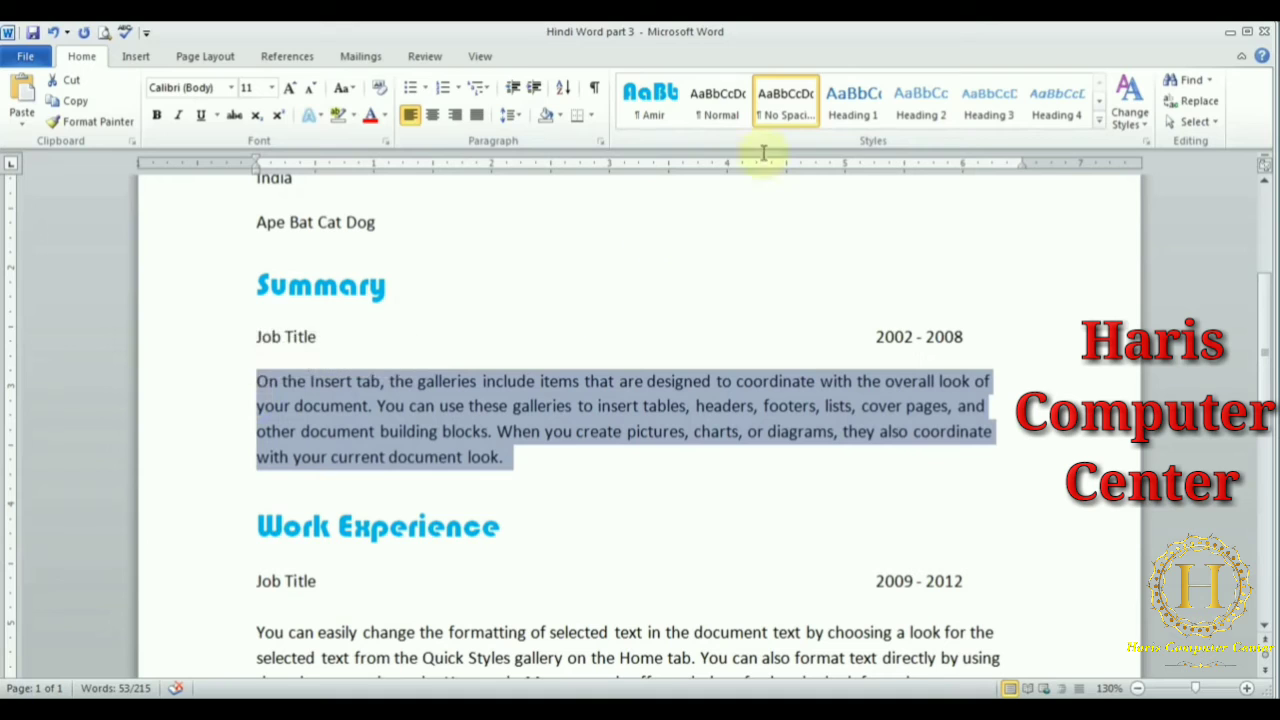
{"action": "left_click", "coordinate": [540, 384]}
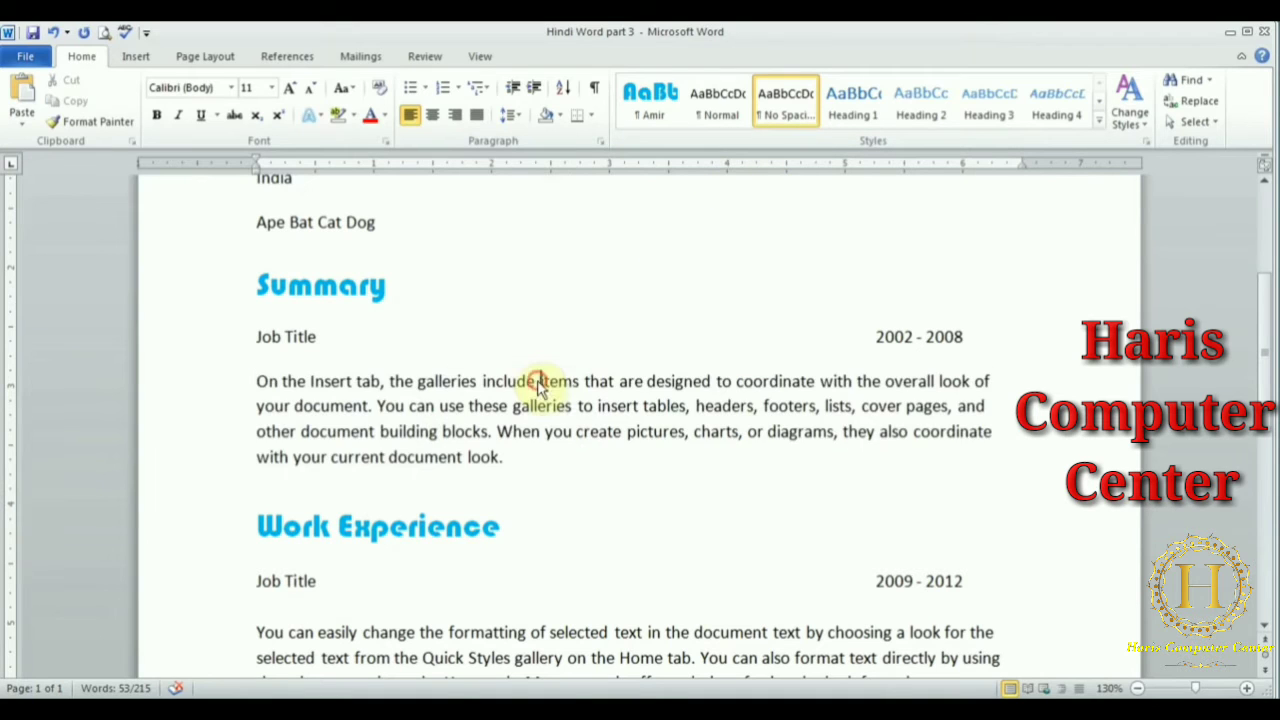
{"action": "right_click", "coordinate": [766, 98]}
{"action": "left_click", "coordinate": [818, 134]}
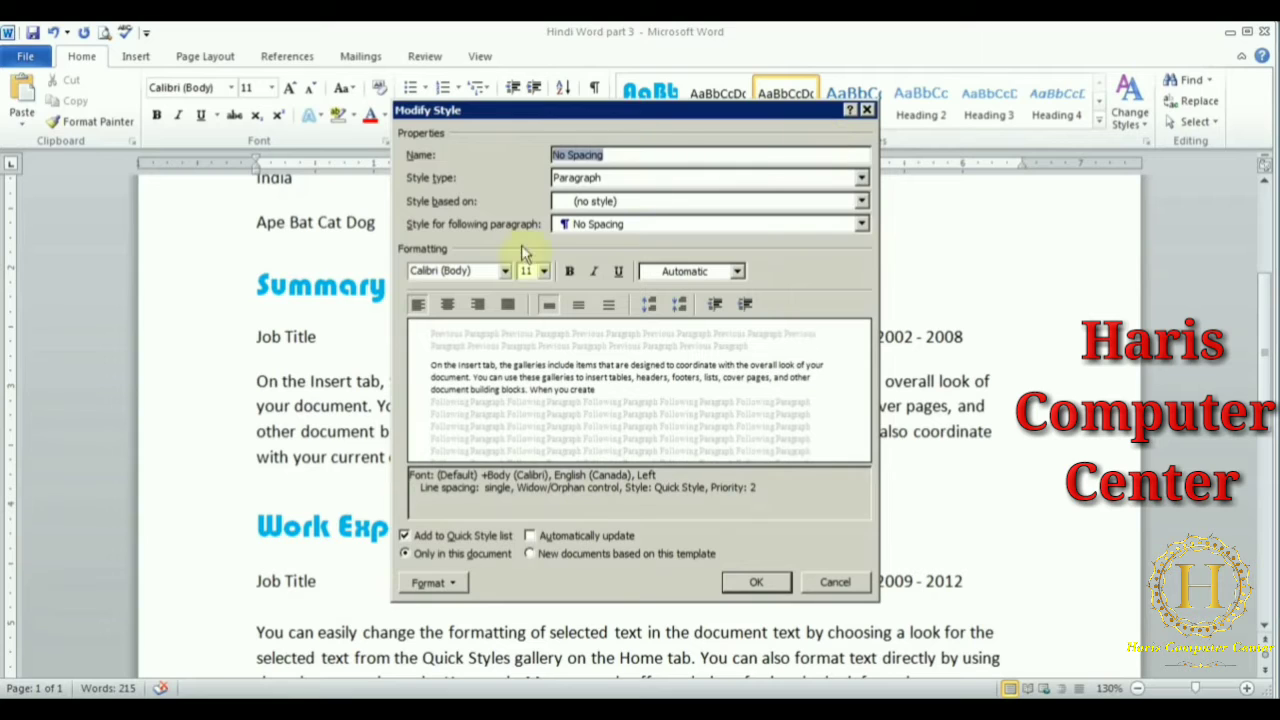
{"action": "left_click", "coordinate": [544, 272]}
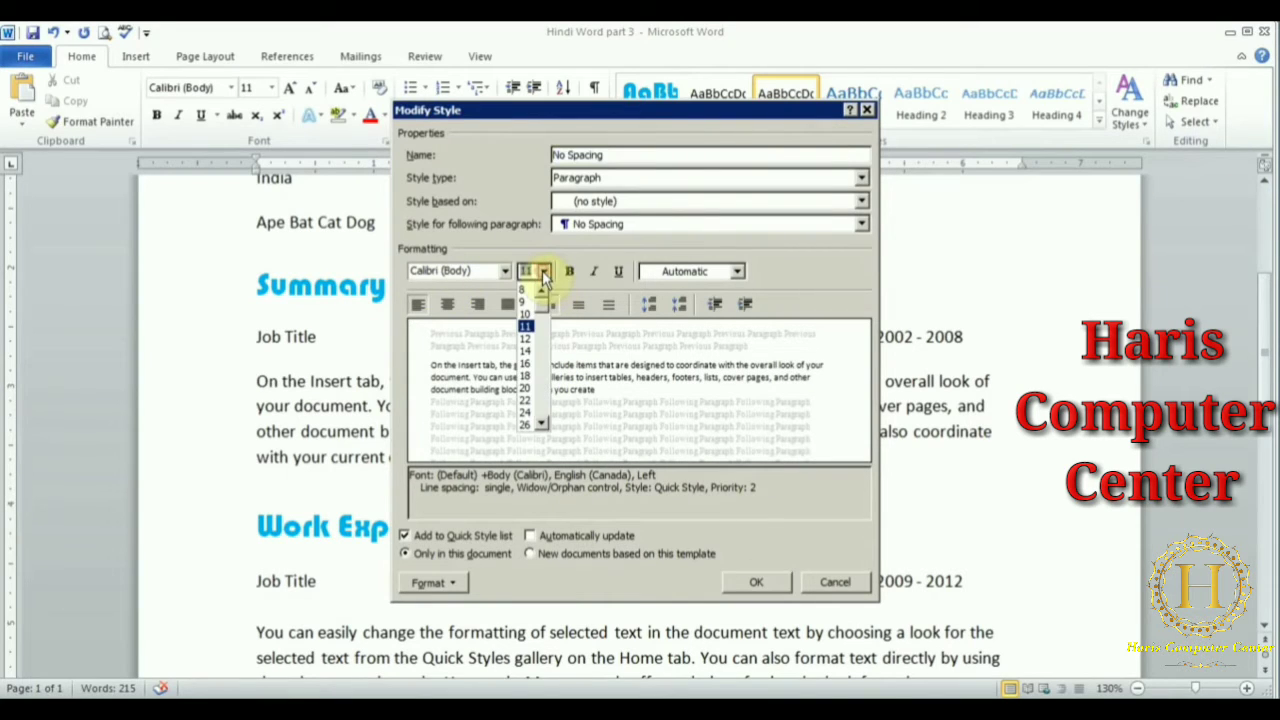
{"action": "left_click", "coordinate": [527, 339]}
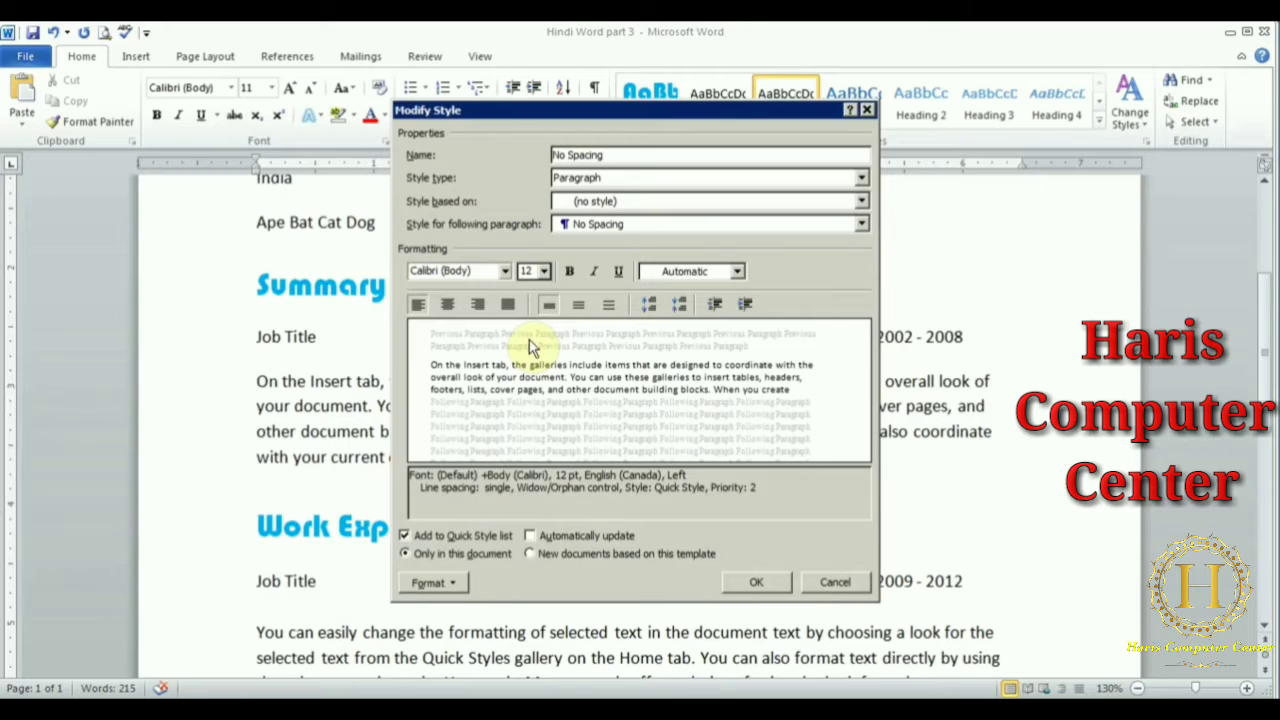
Turn on automatic updating for the No Spacing style and save the style changes.
{"action": "left_click", "coordinate": [530, 535]}
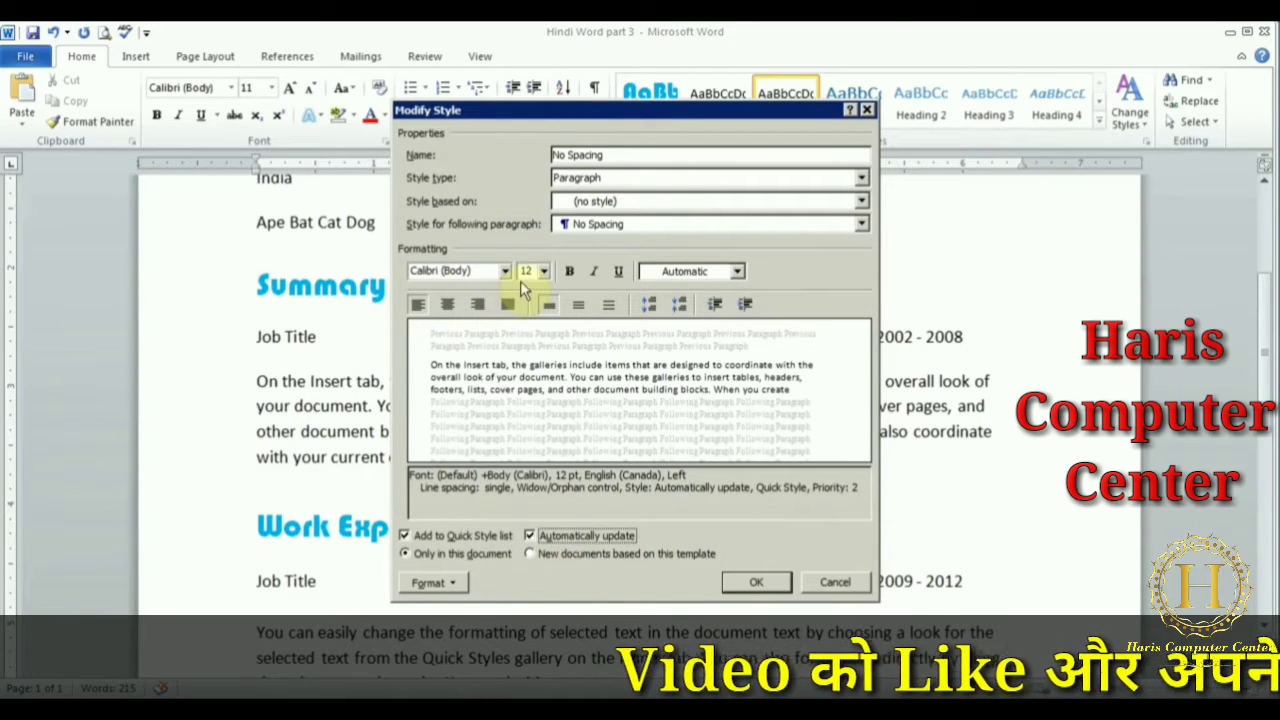
{"action": "left_click", "coordinate": [746, 583]}
{"action": "left_click", "coordinate": [547, 436]}
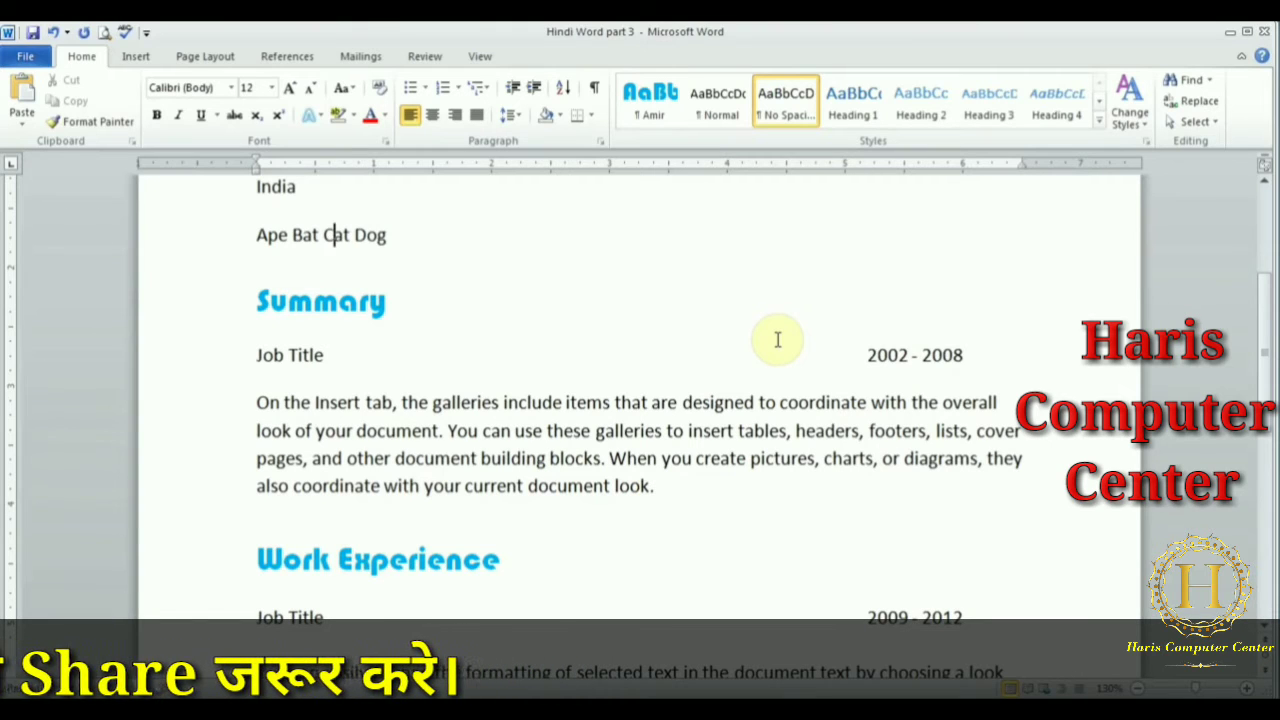
{"action": "left_click", "coordinate": [571, 405]}
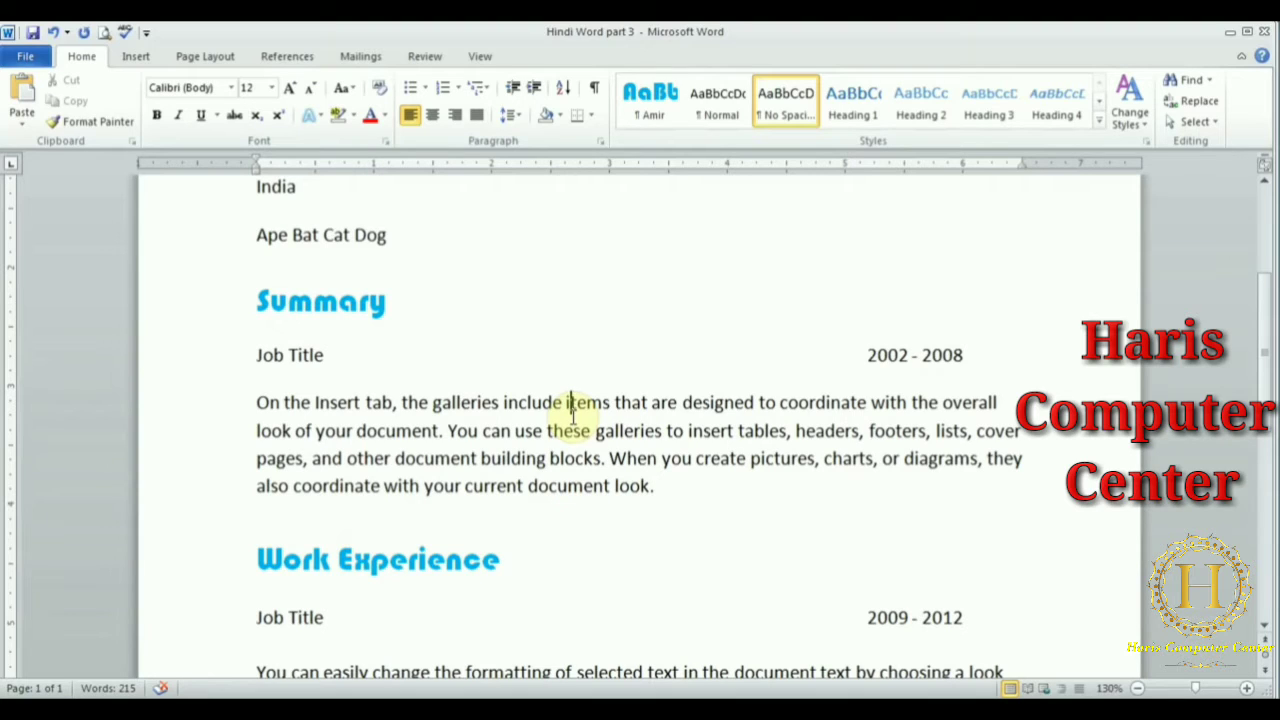
{"action": "left_click", "coordinate": [571, 410]}
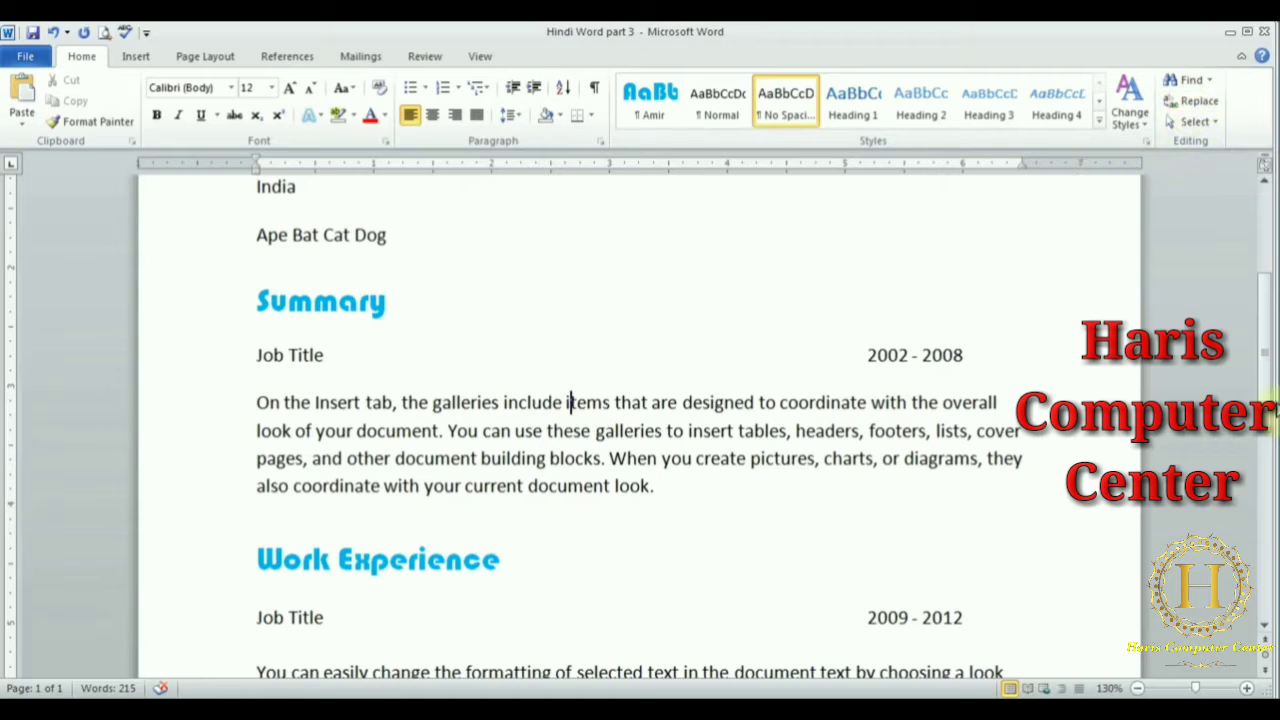
Search the document for the word "Quick" from the beginning.
{"action": "left_click_drag", "start_coordinate": [1267, 392], "coordinate": [1273, 272]}
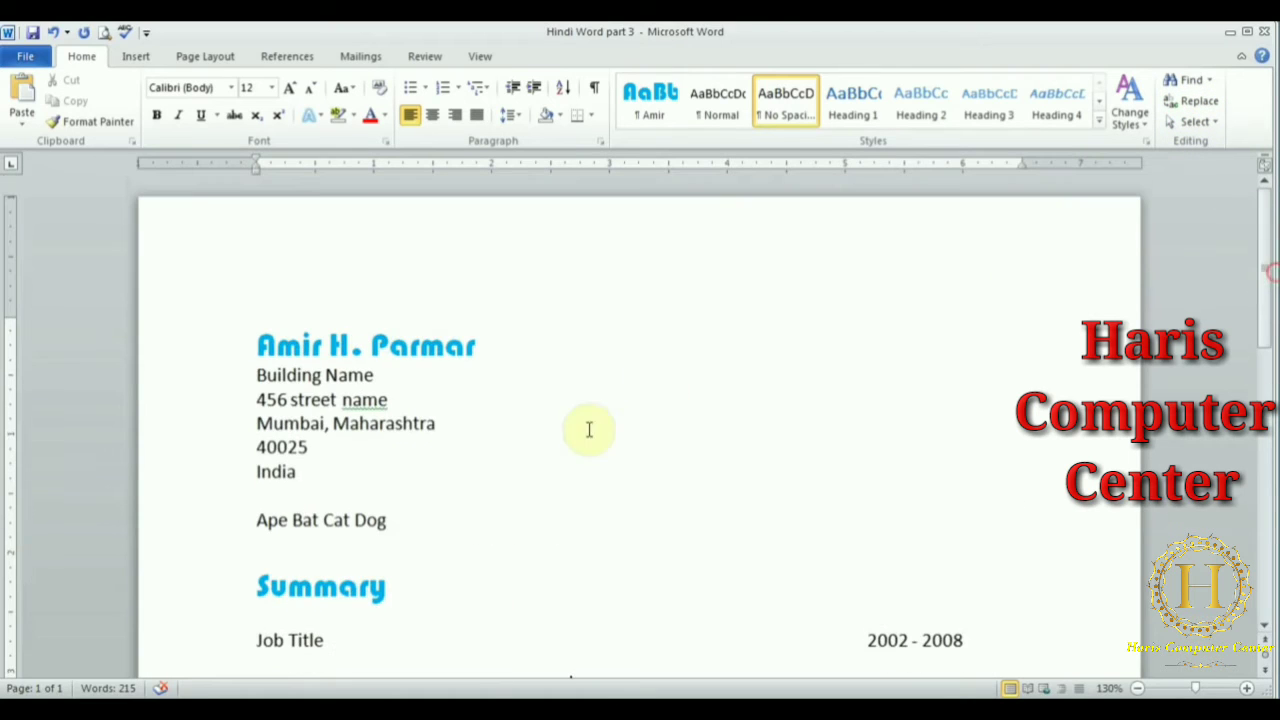
{"action": "left_click", "coordinate": [303, 378]}
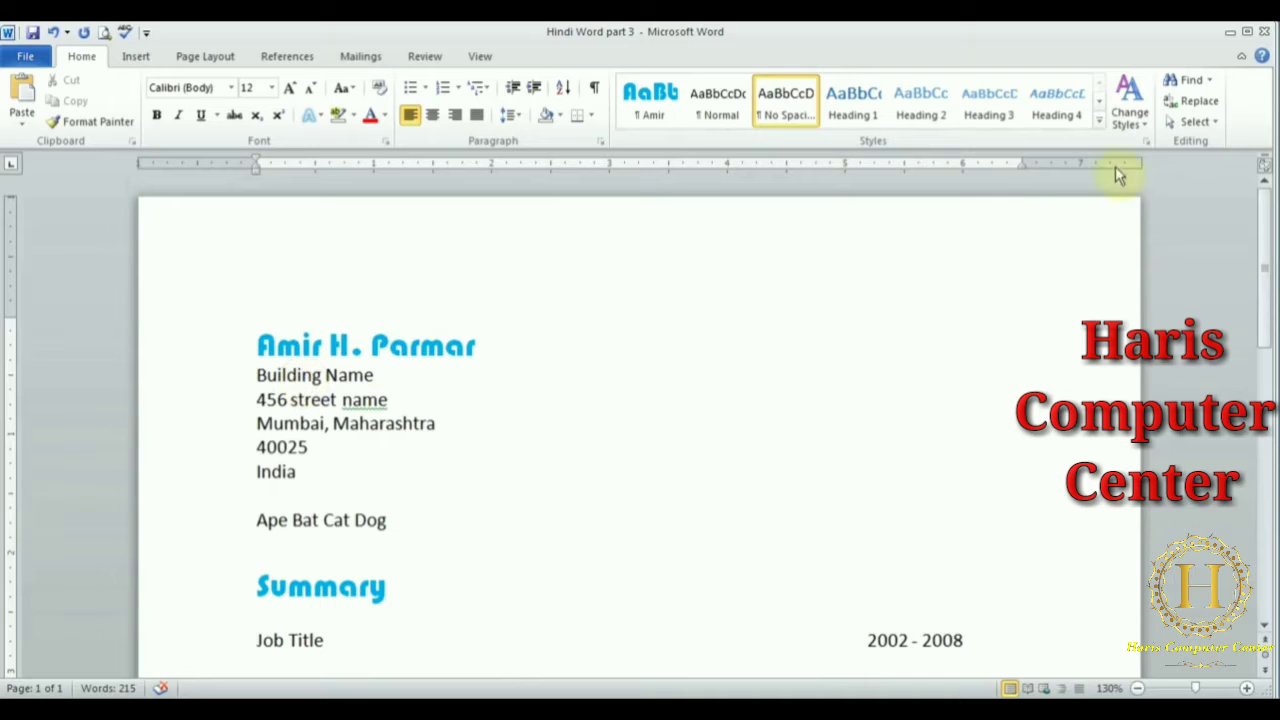
{"action": "left_click", "coordinate": [1188, 82]}
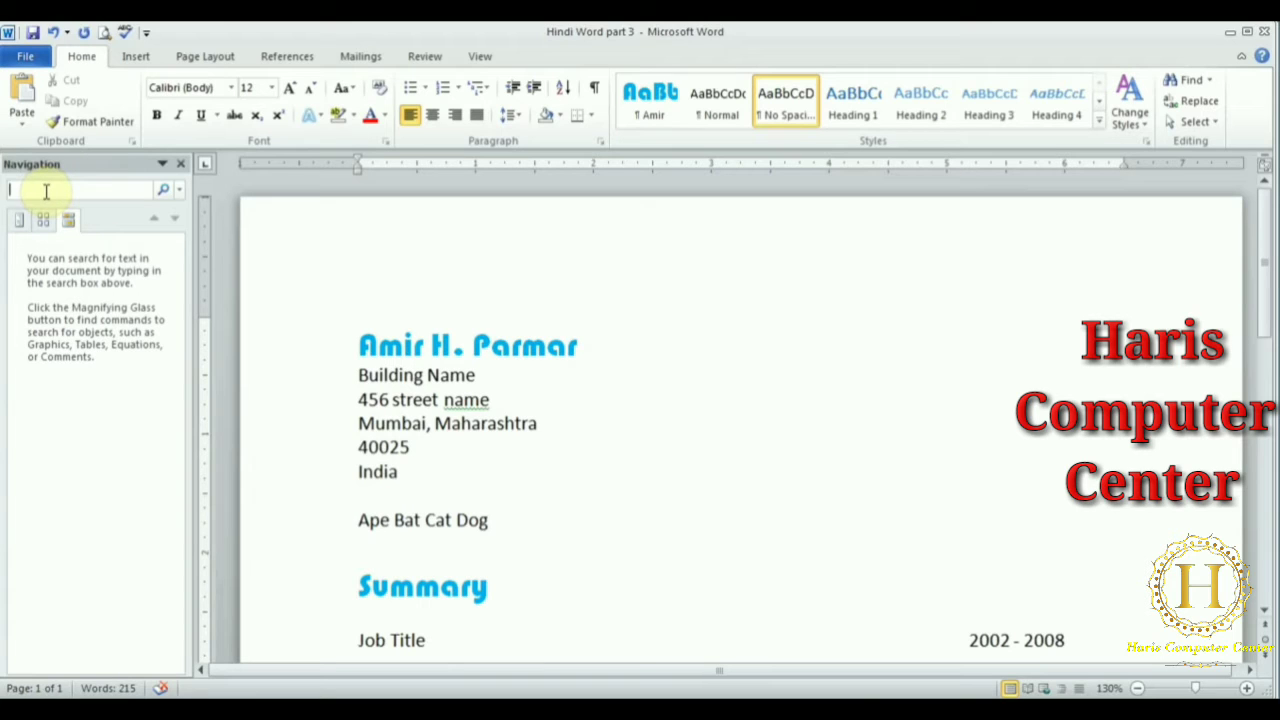
{"action": "type", "text": "Quick"}
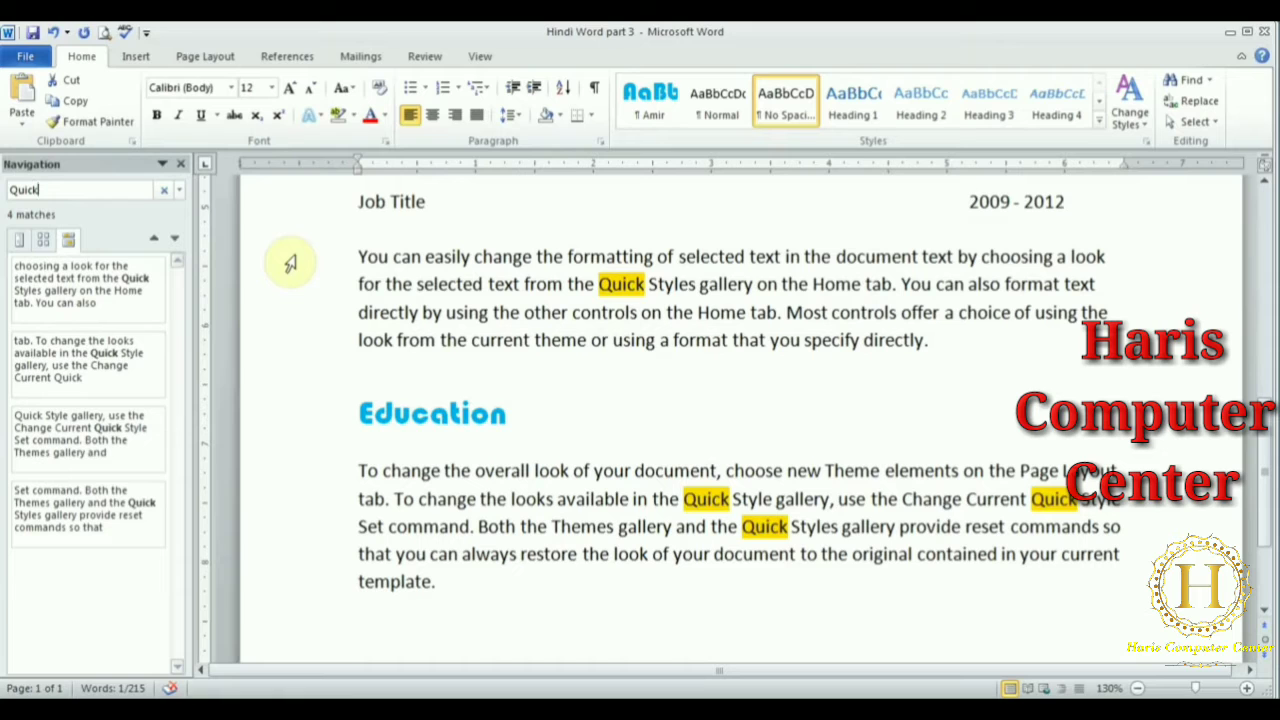
Go through the individual matches for "Quick" and close the search.
{"action": "left_click", "coordinate": [80, 358]}
{"action": "left_click", "coordinate": [66, 445]}
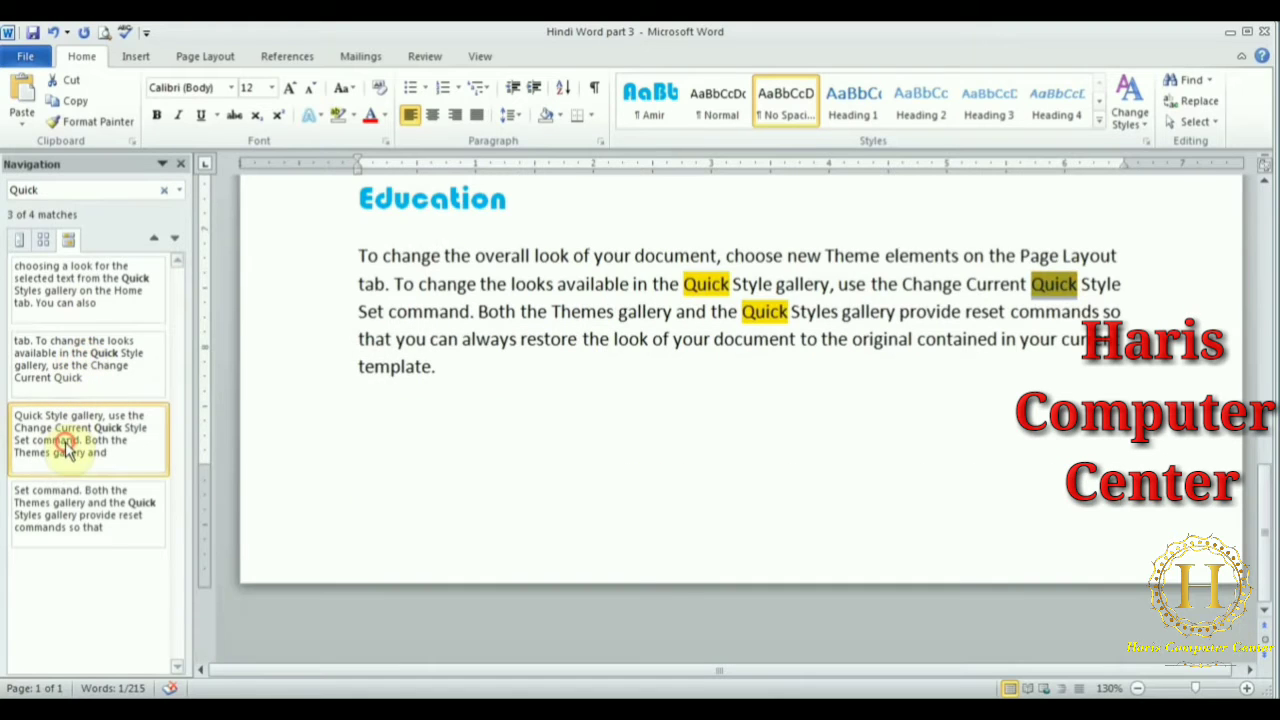
{"action": "left_click", "coordinate": [70, 518]}
{"action": "left_click", "coordinate": [70, 297]}
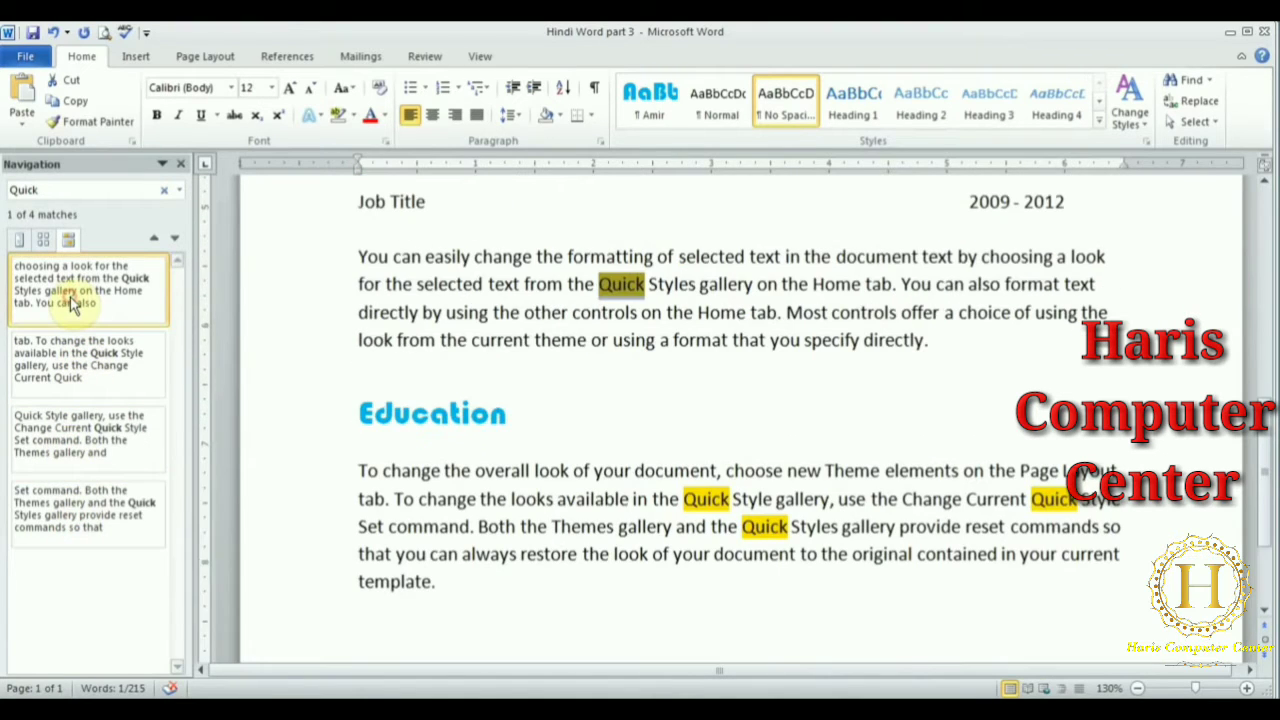
{"action": "left_click", "coordinate": [181, 164]}
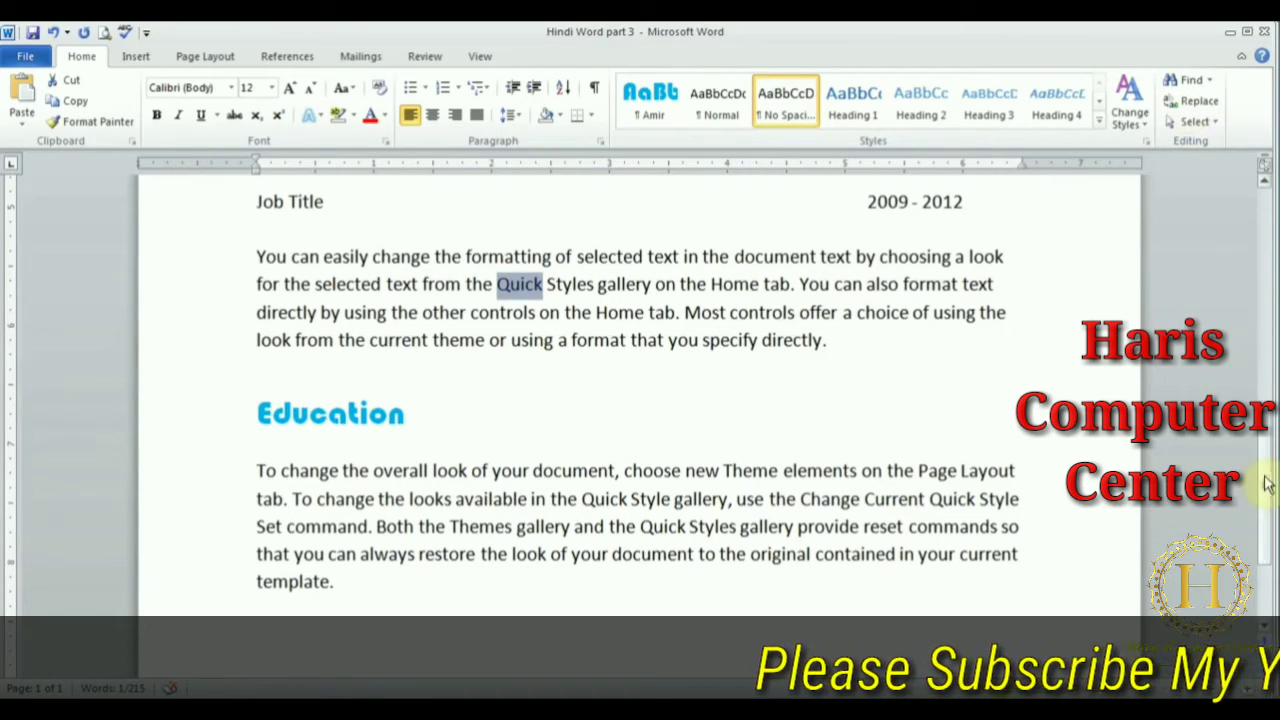
Replace every occurrence of "Quick" in the document with "Fast" and check the replaced words in the Education paragraph.
{"action": "left_click_drag", "start_coordinate": [1265, 486], "coordinate": [1262, 225]}
{"action": "left_click", "coordinate": [492, 342]}
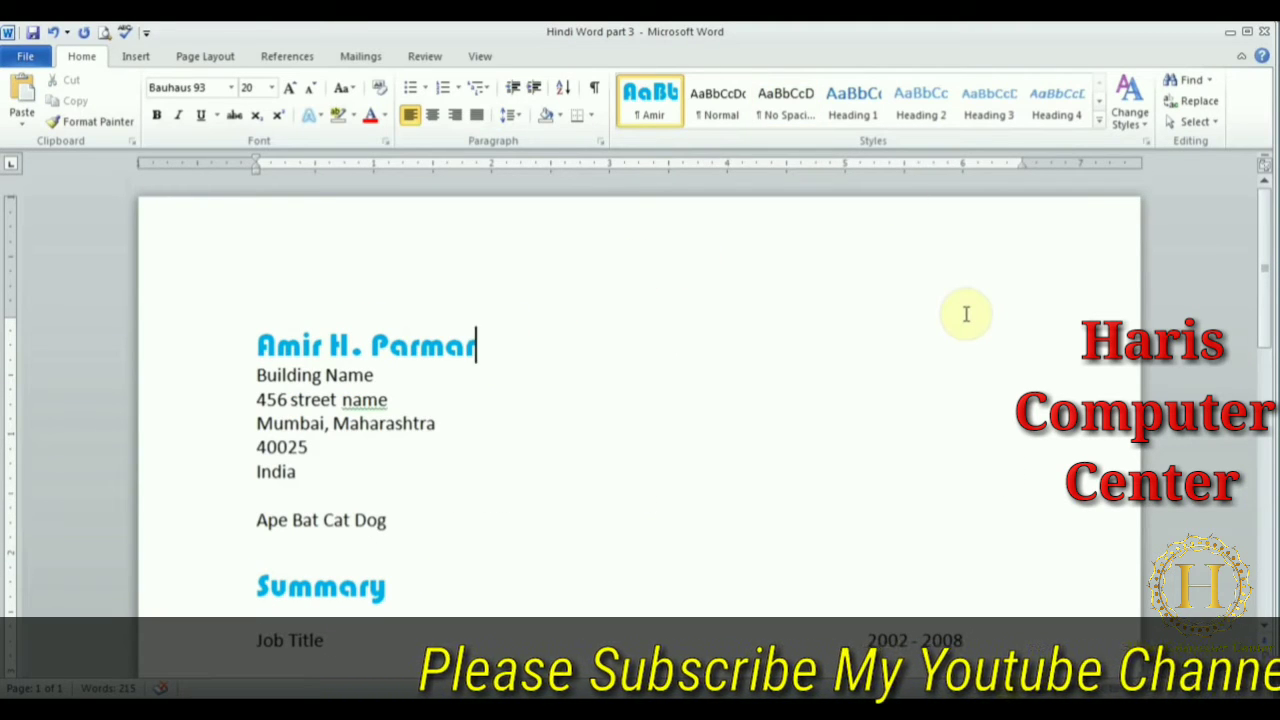
{"action": "left_click", "coordinate": [1190, 104]}
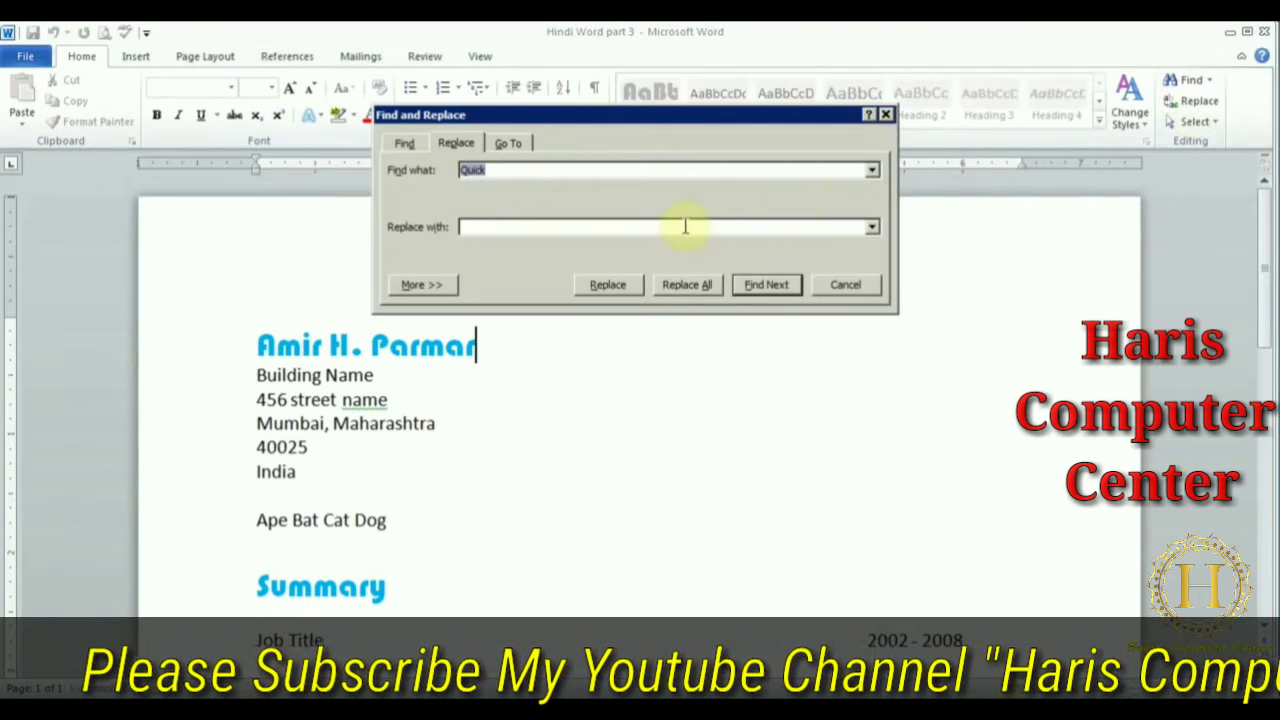
{"action": "left_click", "coordinate": [548, 228]}
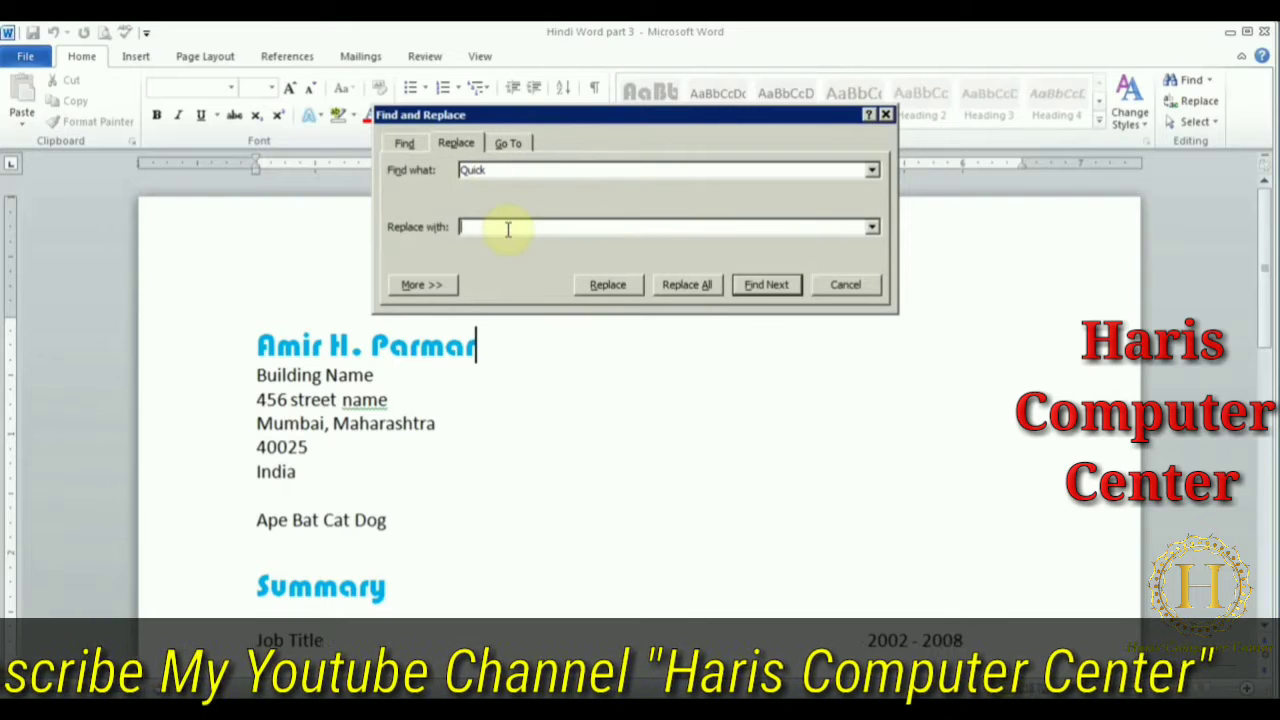
{"action": "type", "text": "Fast"}
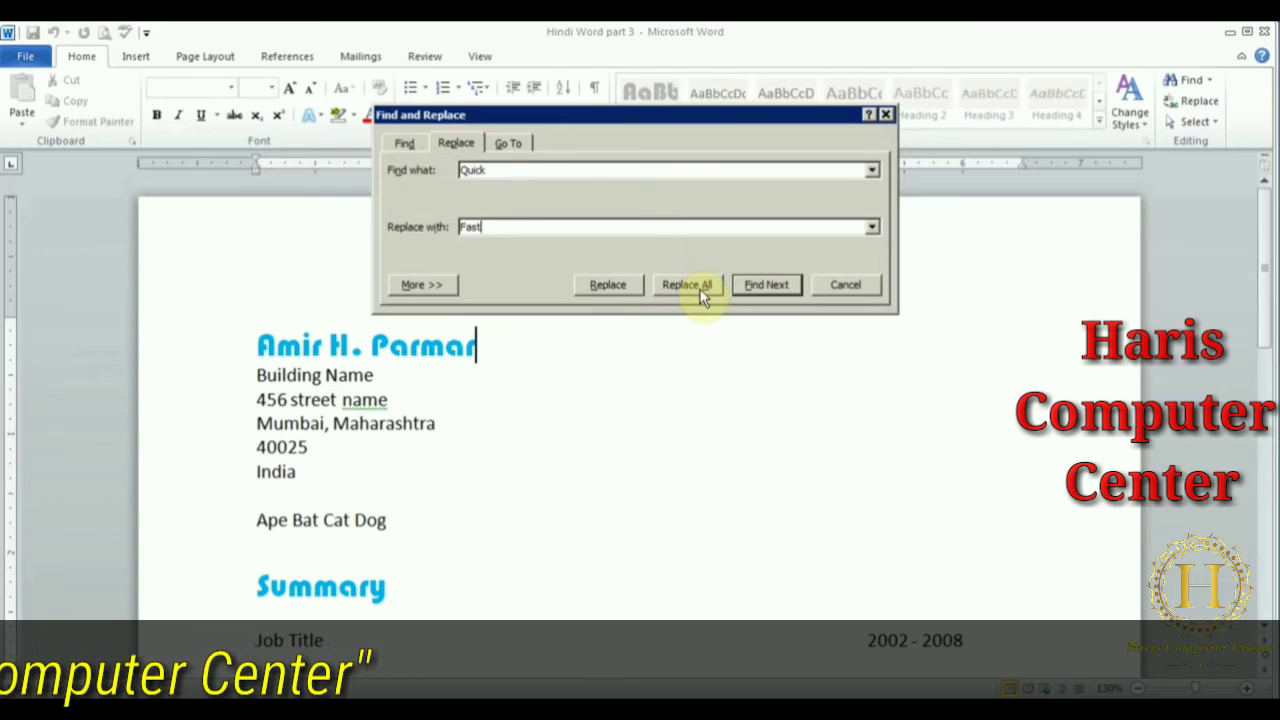
{"action": "left_click", "coordinate": [608, 285]}
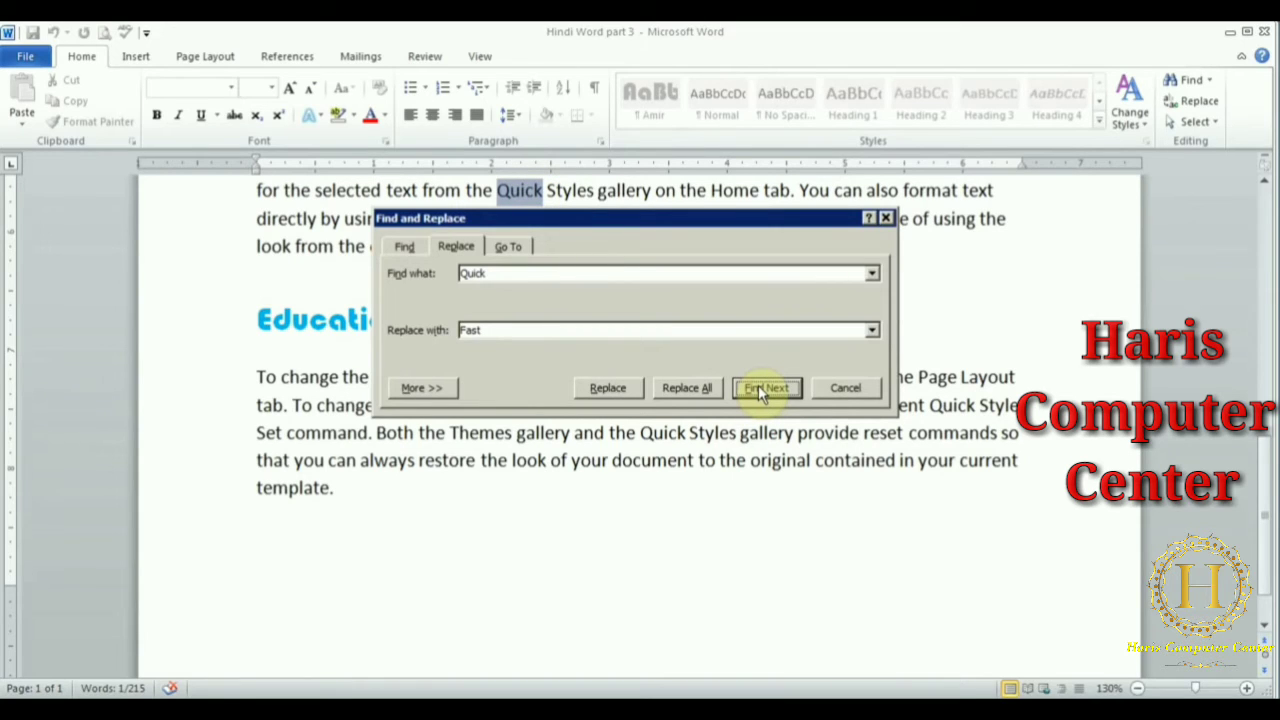
{"action": "left_click", "coordinate": [686, 388]}
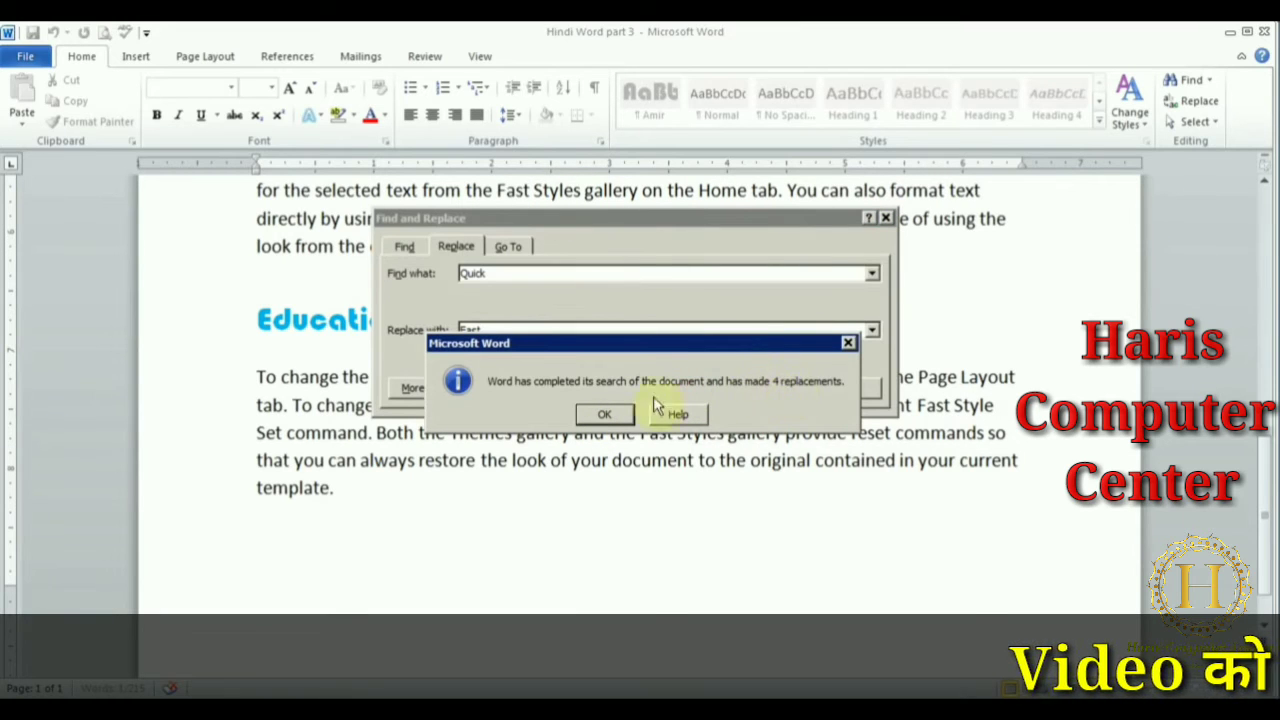
{"action": "left_click", "coordinate": [604, 414]}
{"action": "left_click", "coordinate": [828, 386]}
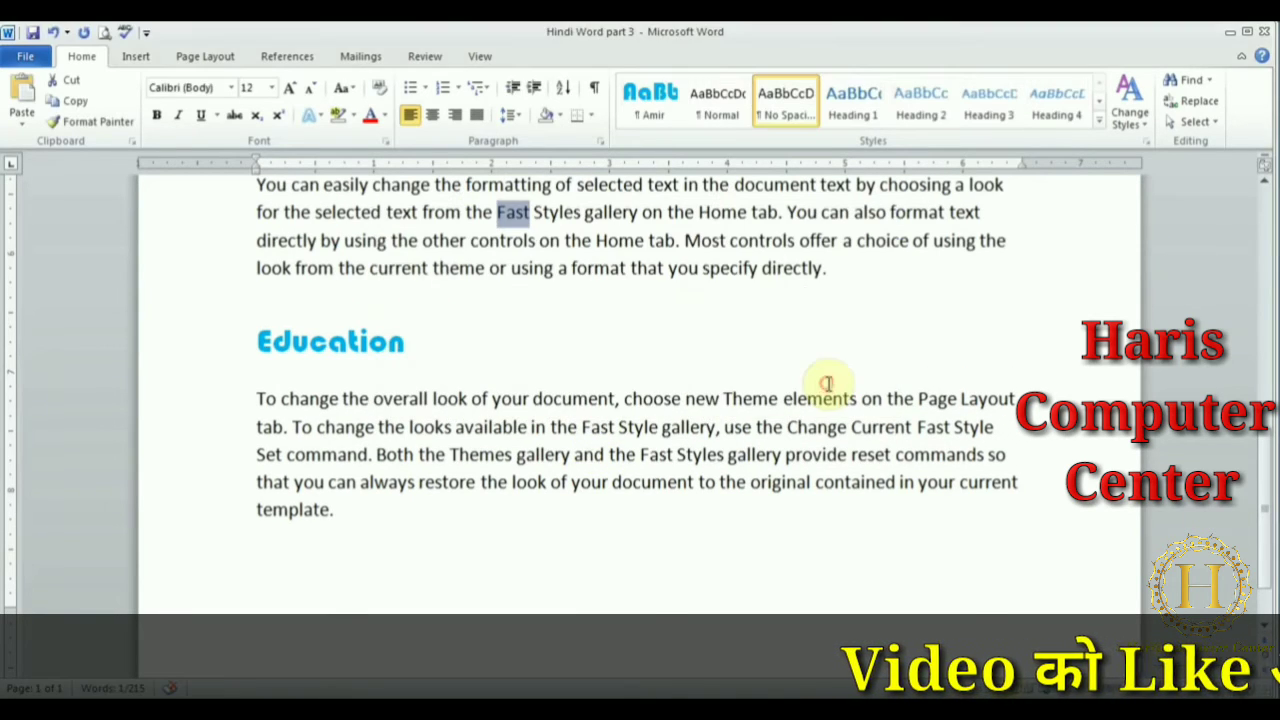
{"action": "left_click_drag", "start_coordinate": [610, 454], "coordinate": [677, 456]}
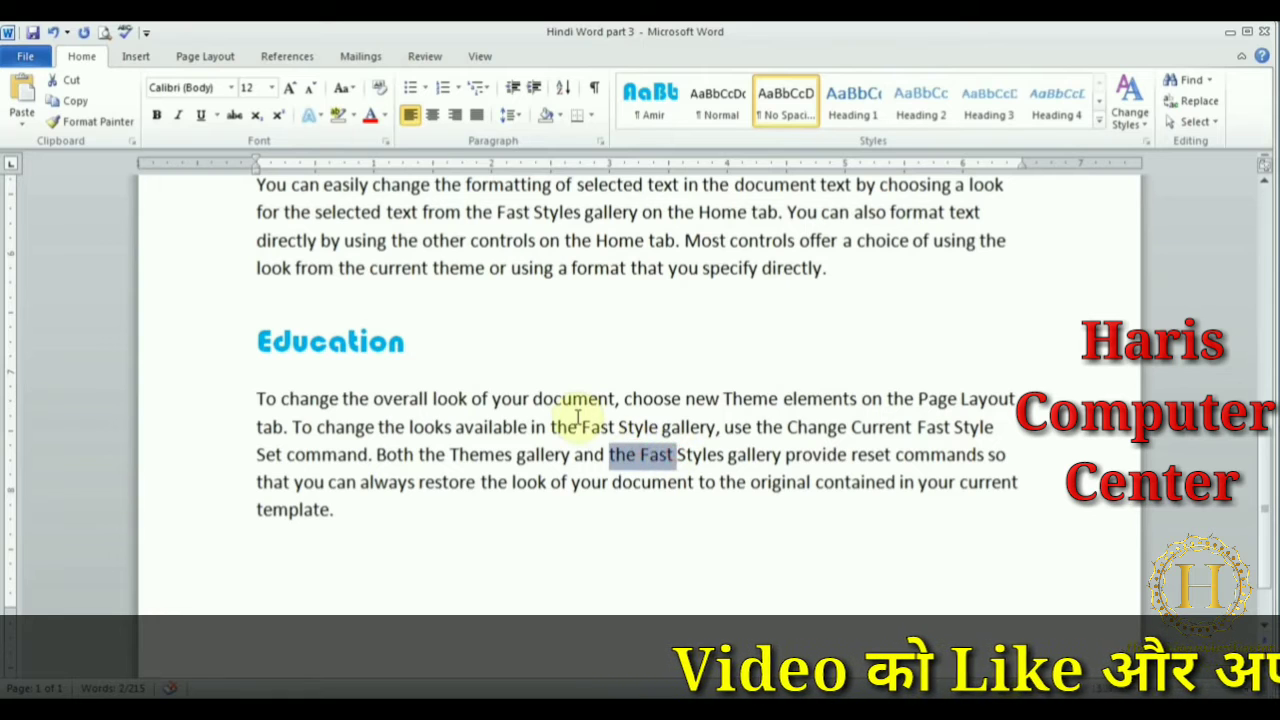
{"action": "left_click_drag", "start_coordinate": [551, 427], "coordinate": [610, 428]}
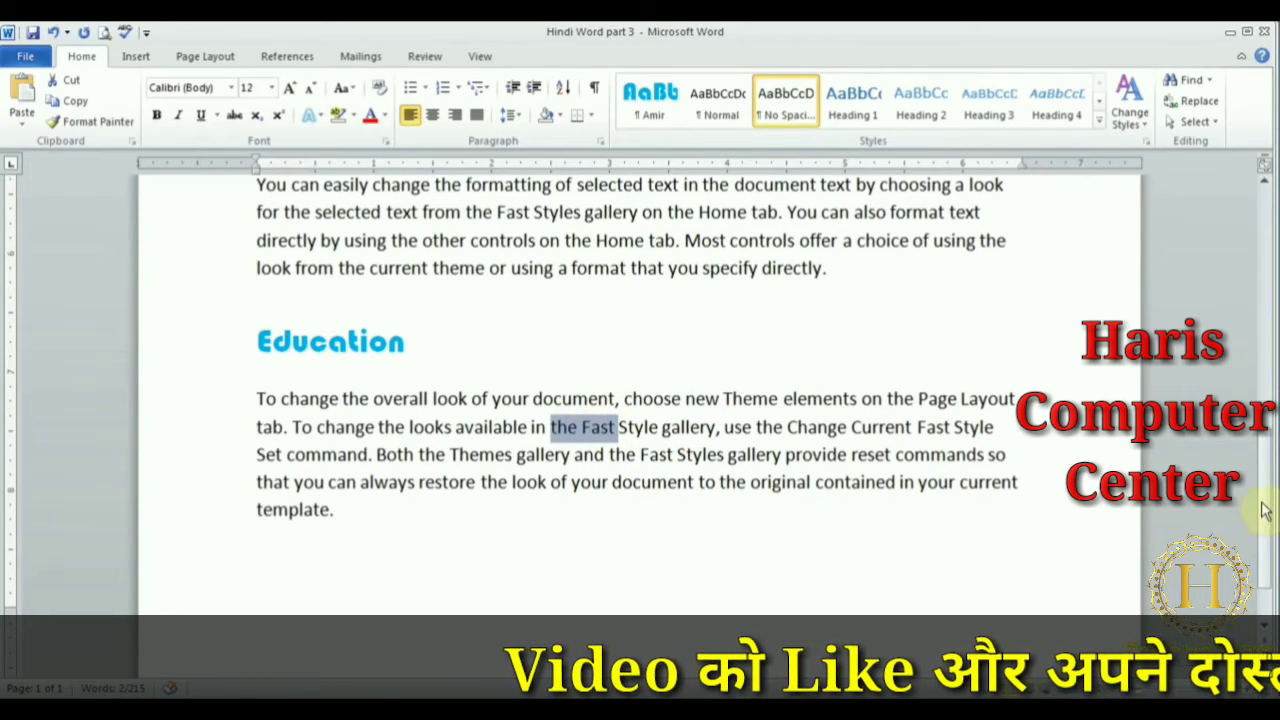
Replace every occurrence of "Fast" in the document with "Quick".
{"action": "left_click_drag", "start_coordinate": [1263, 509], "coordinate": [1243, 248]}
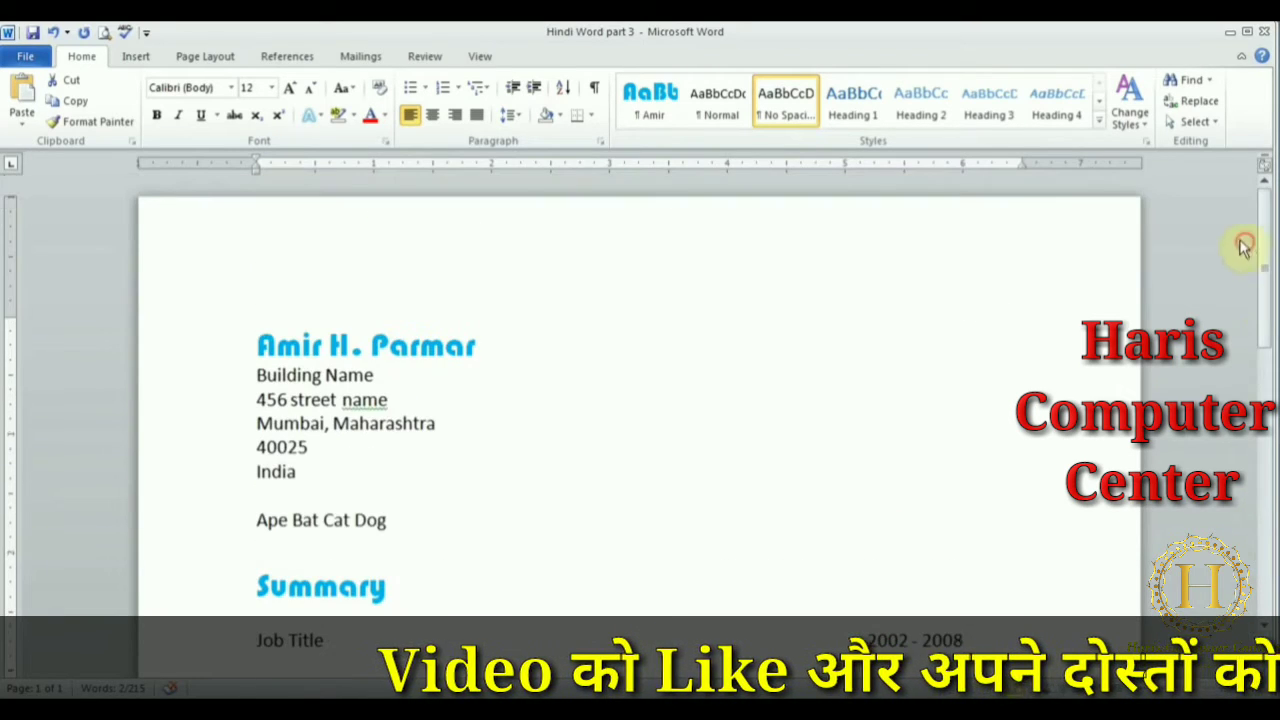
{"action": "left_click", "coordinate": [528, 343]}
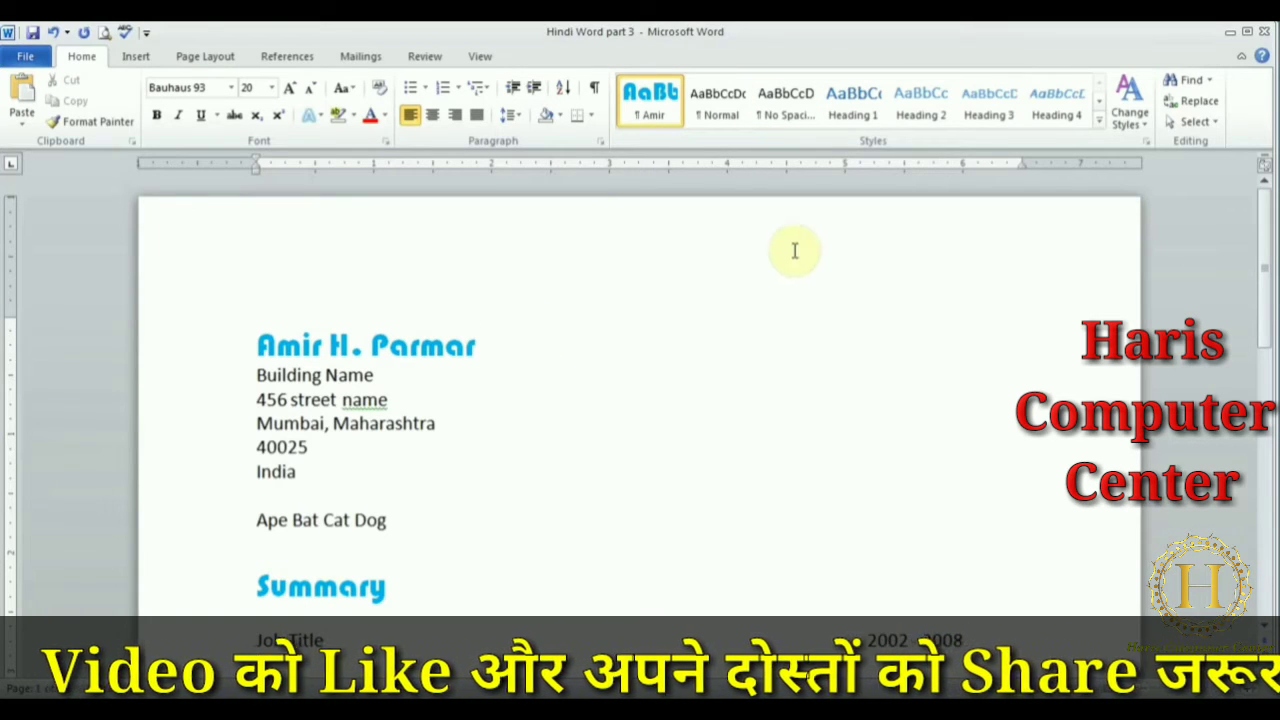
{"action": "left_click", "coordinate": [1192, 101]}
{"action": "left_click", "coordinate": [515, 172]}
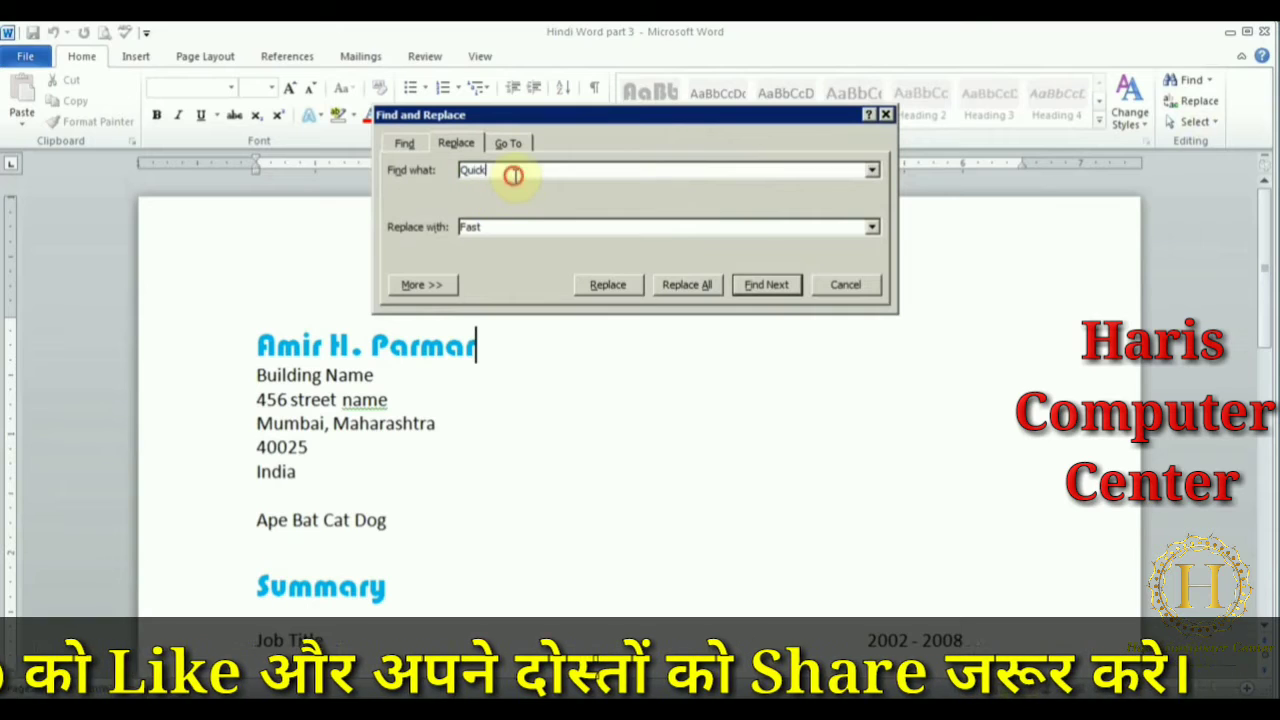
{"action": "key", "text": "BackSpace"}
{"action": "key", "text": "BackSpace"}
{"action": "key", "text": "BackSpace"}
{"action": "key", "text": "BackSpace"}
{"action": "key", "text": "BackSpace"}
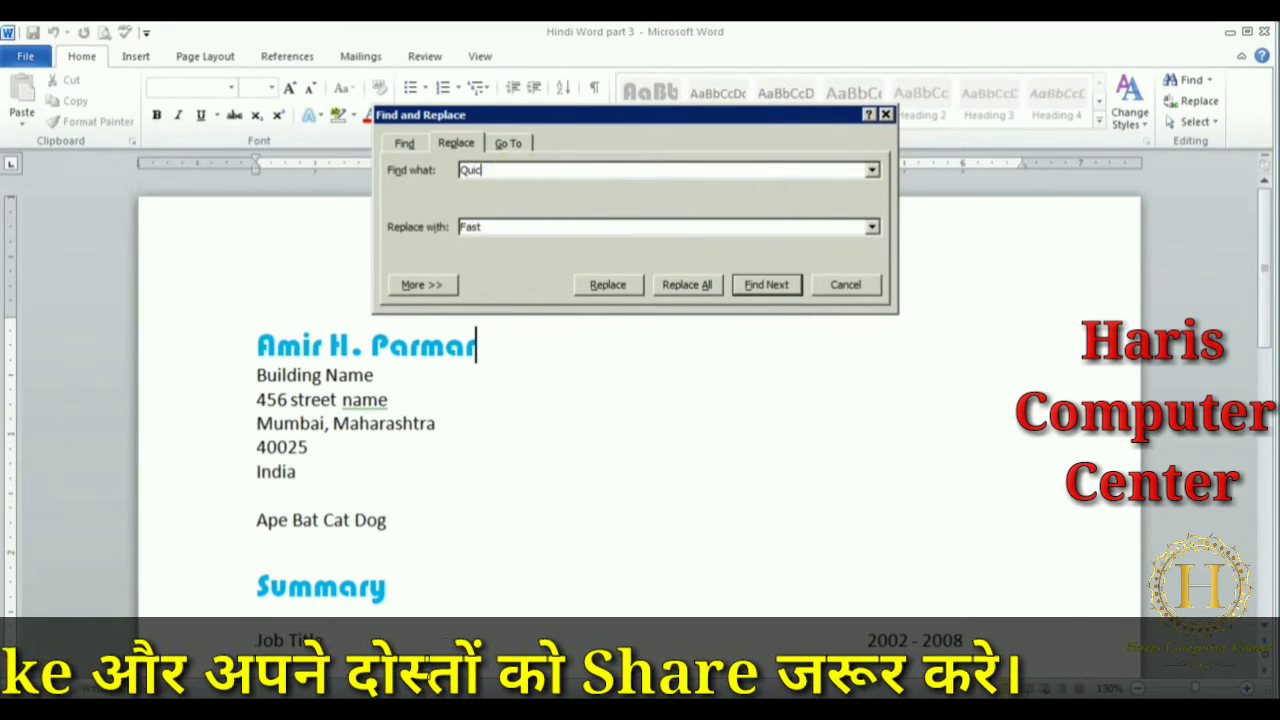
{"action": "type", "text": "Fast"}
{"action": "key", "text": "Tab"}
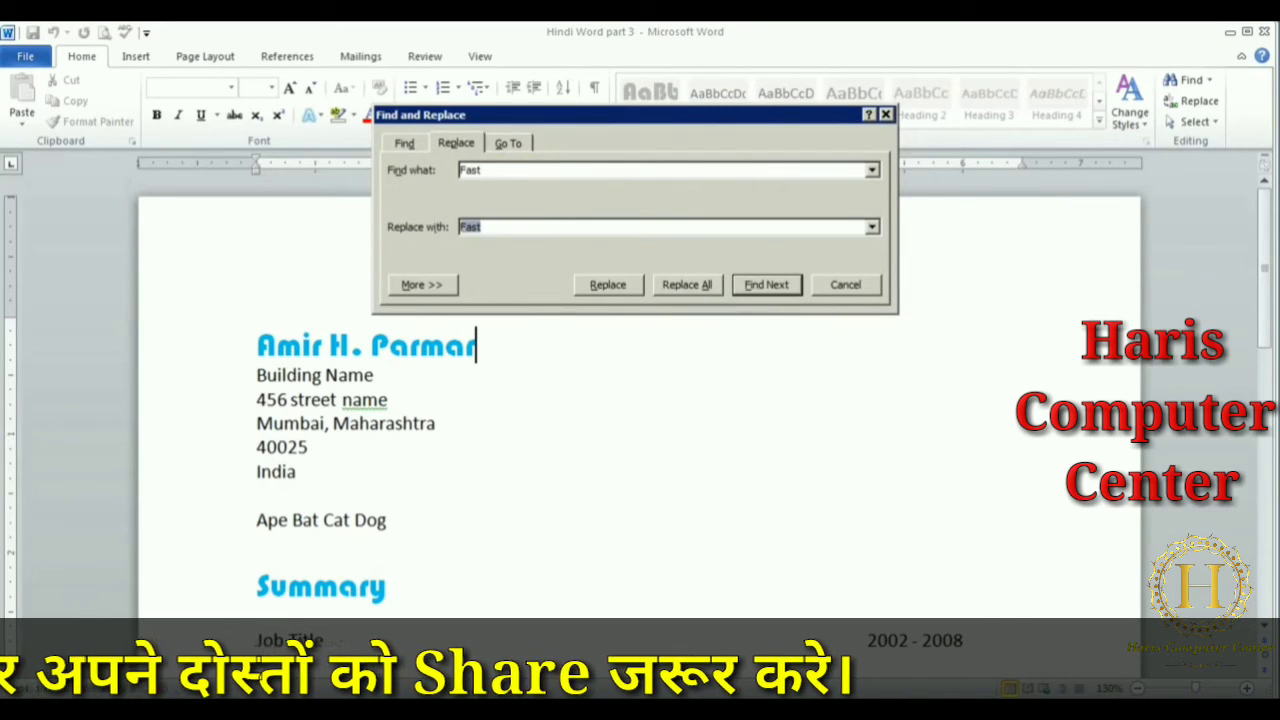
{"action": "type", "text": "quick"}
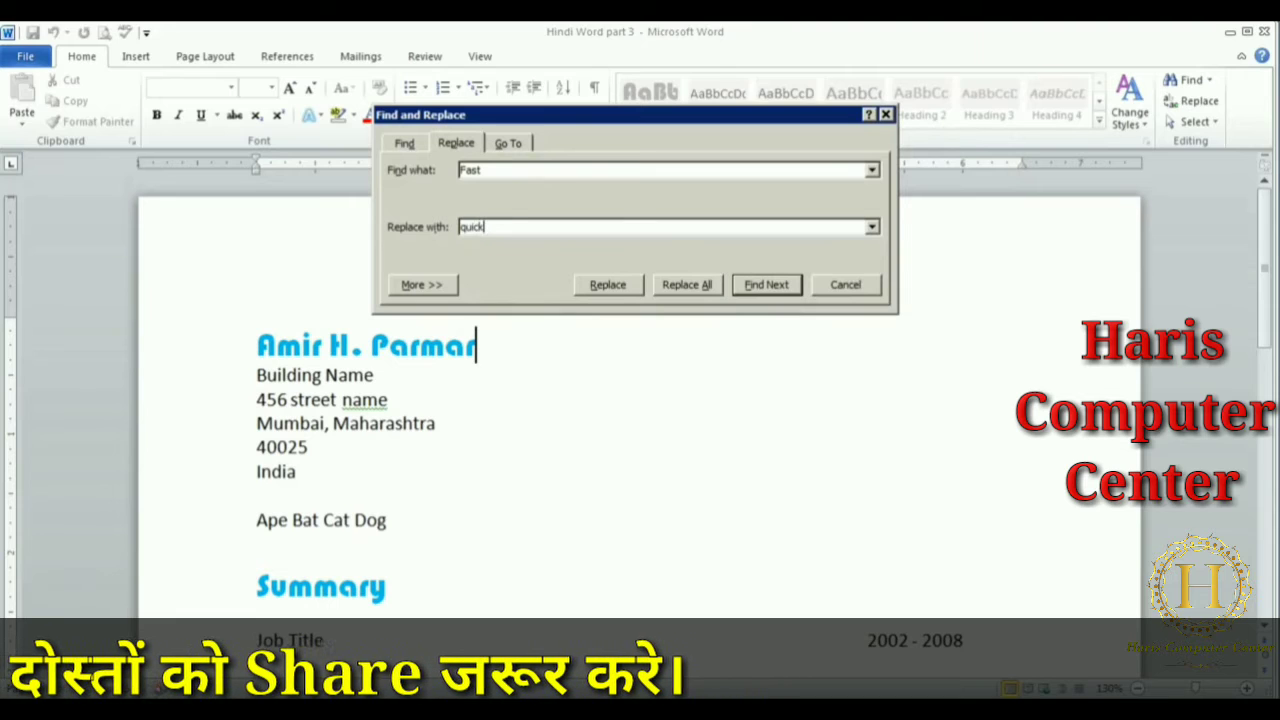
{"action": "type", "text": "Q"}
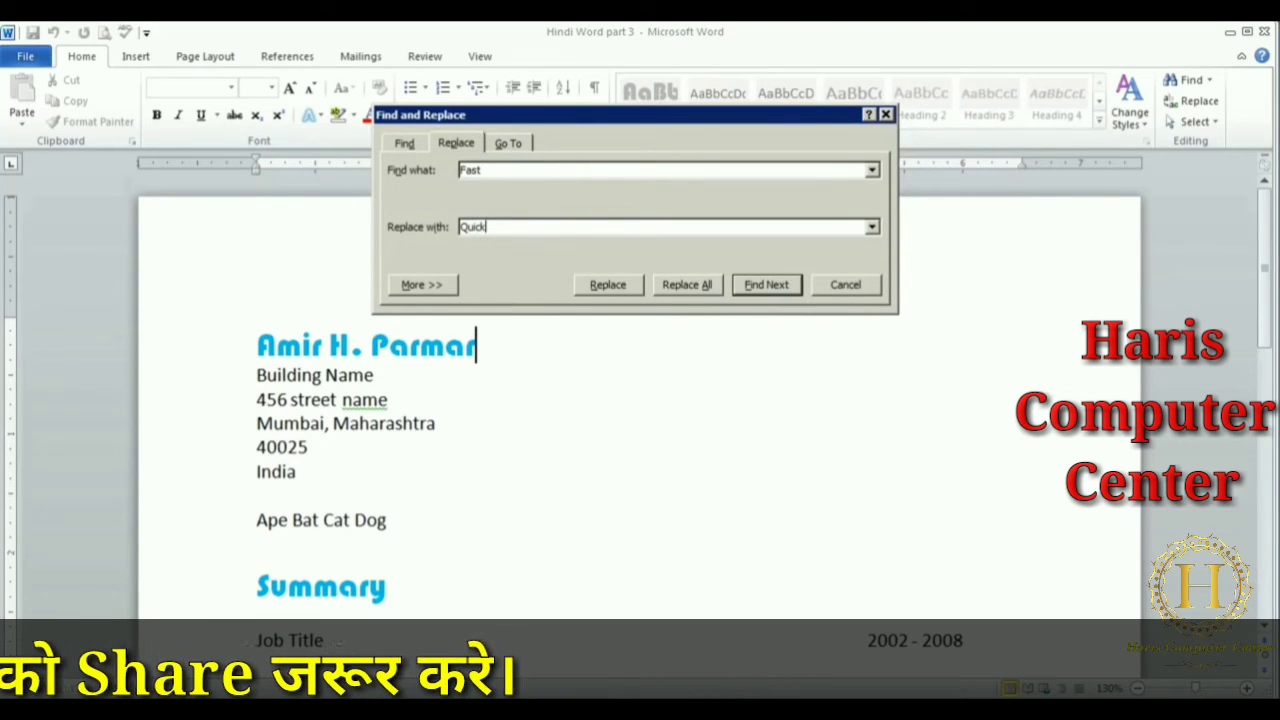
{"action": "left_click", "coordinate": [695, 286]}
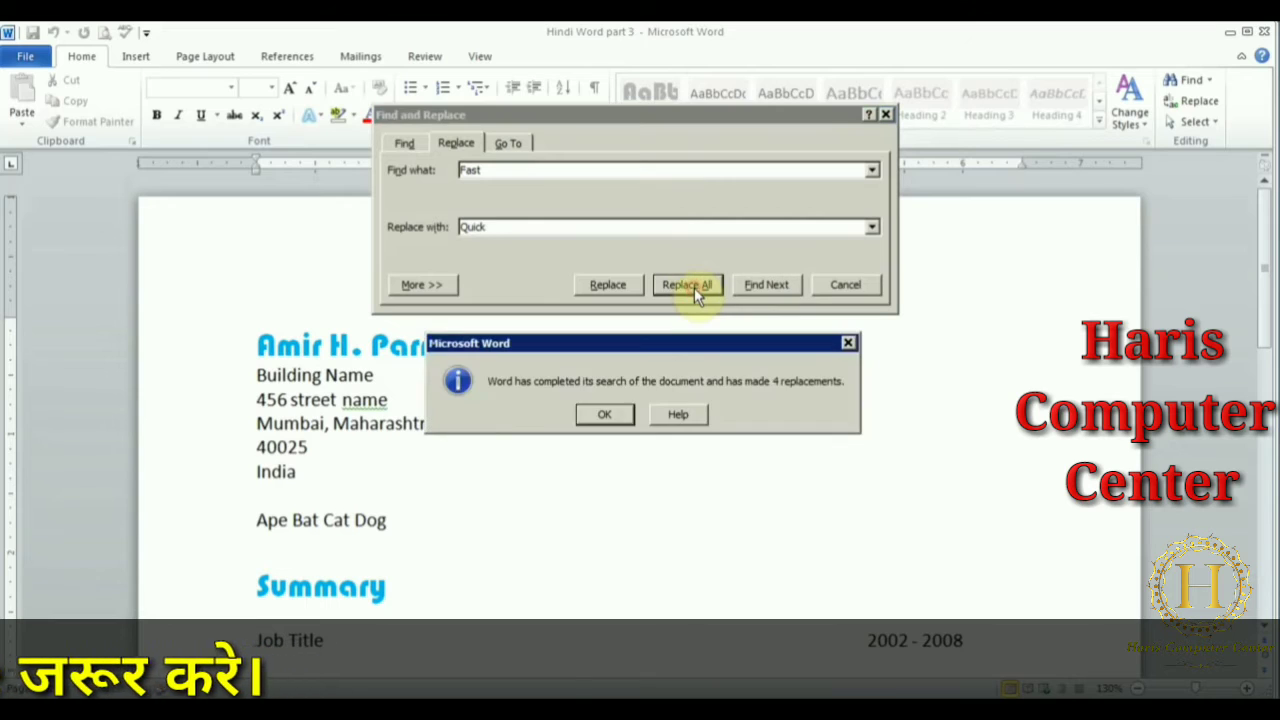
Finish the replacement and check the word "Quick" in the Work Experience and Education paragraphs.
{"action": "left_click", "coordinate": [603, 415]}
{"action": "left_click", "coordinate": [845, 285]}
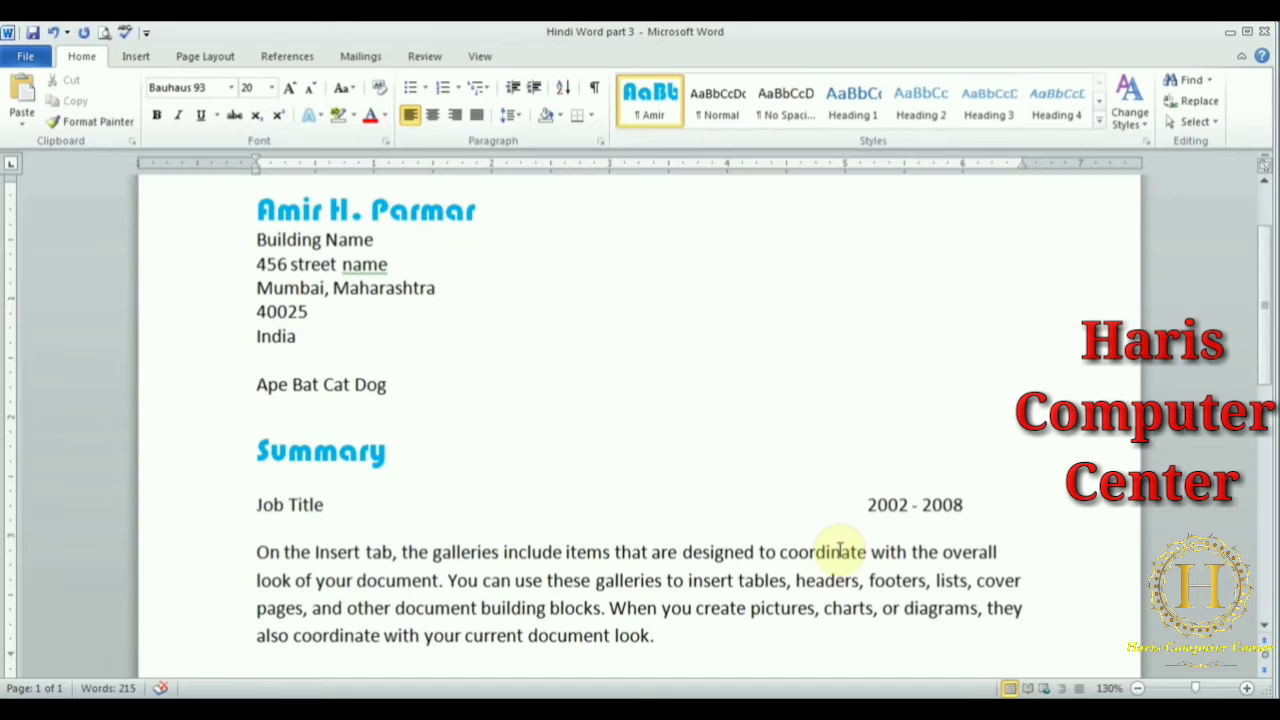
{"action": "left_click_drag", "start_coordinate": [1267, 330], "coordinate": [1270, 472]}
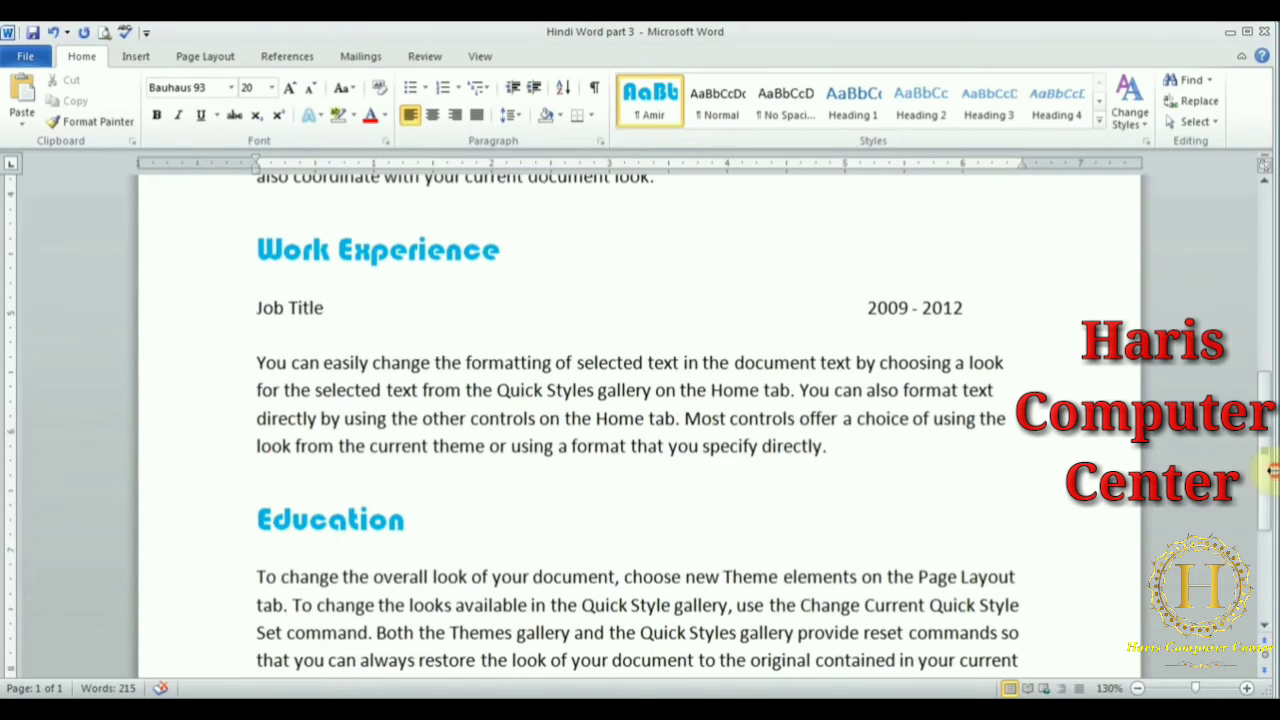
{"action": "double_click", "coordinate": [520, 391]}
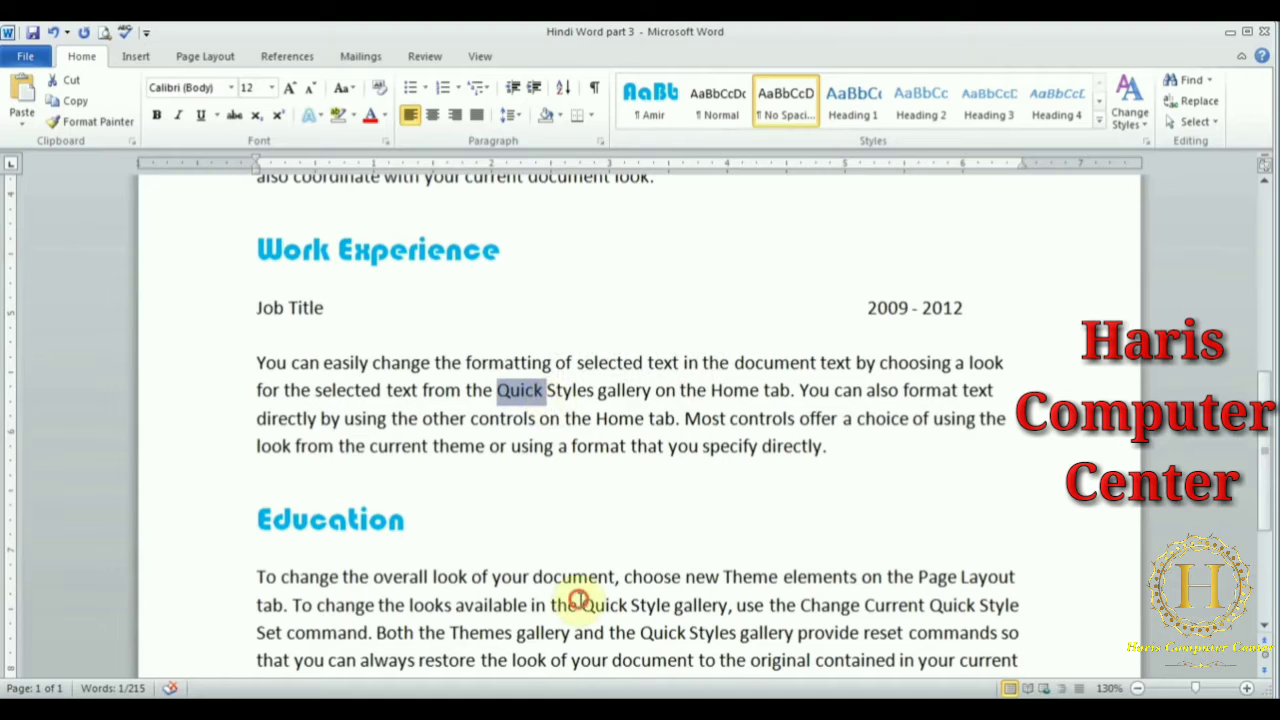
{"action": "left_click_drag", "start_coordinate": [570, 605], "coordinate": [628, 610]}
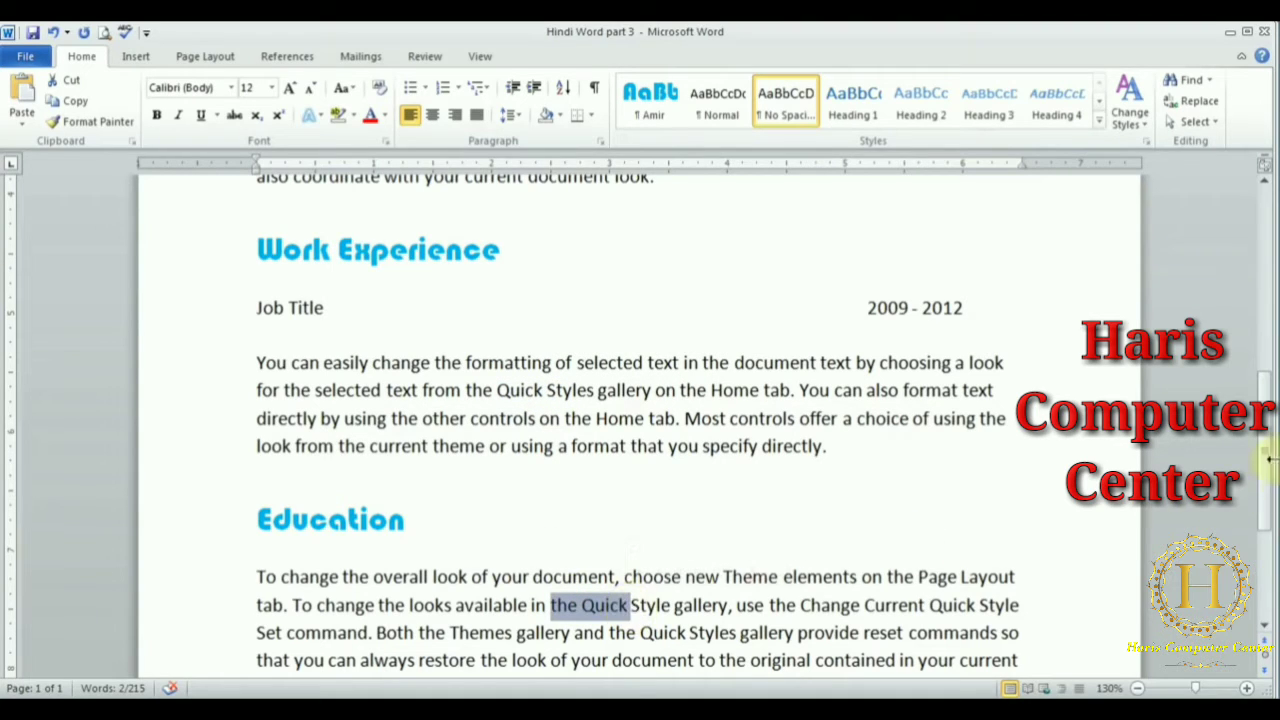
{"action": "left_click_drag", "start_coordinate": [1266, 457], "coordinate": [1260, 286]}
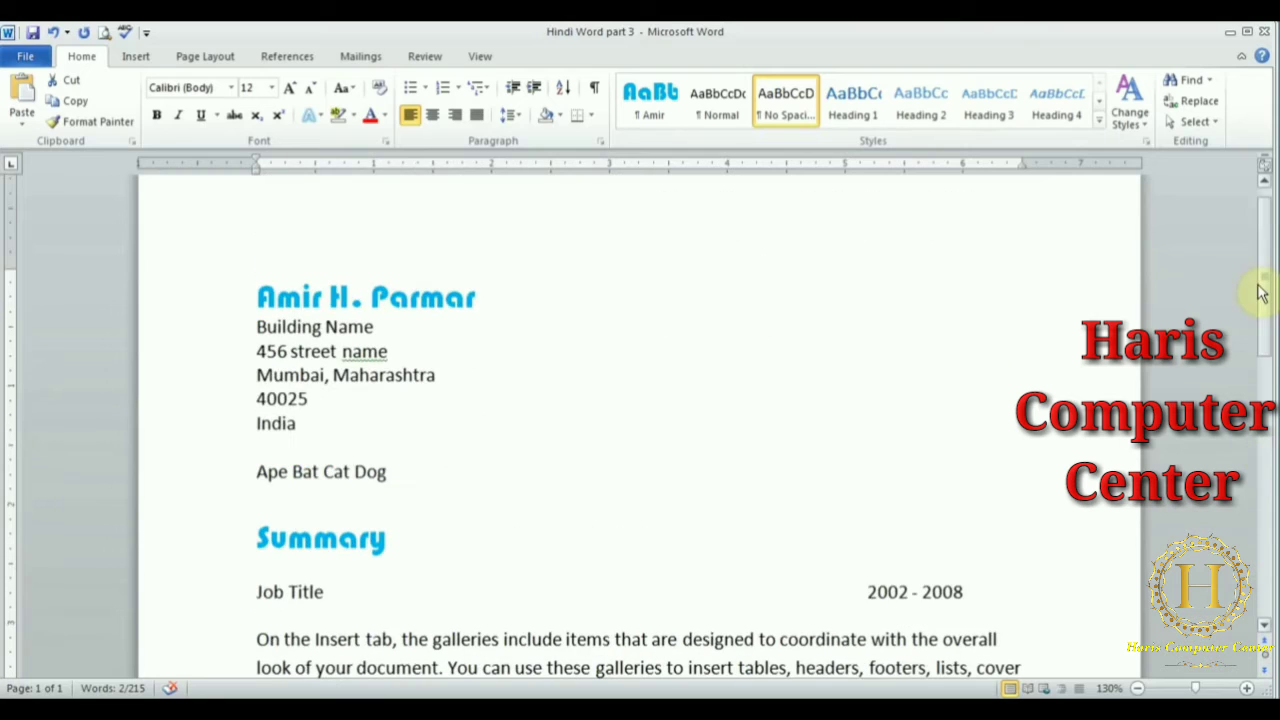
Select the entire document text, and clear the selection again.
{"action": "left_click", "coordinate": [430, 374]}
{"action": "left_click", "coordinate": [1206, 124]}
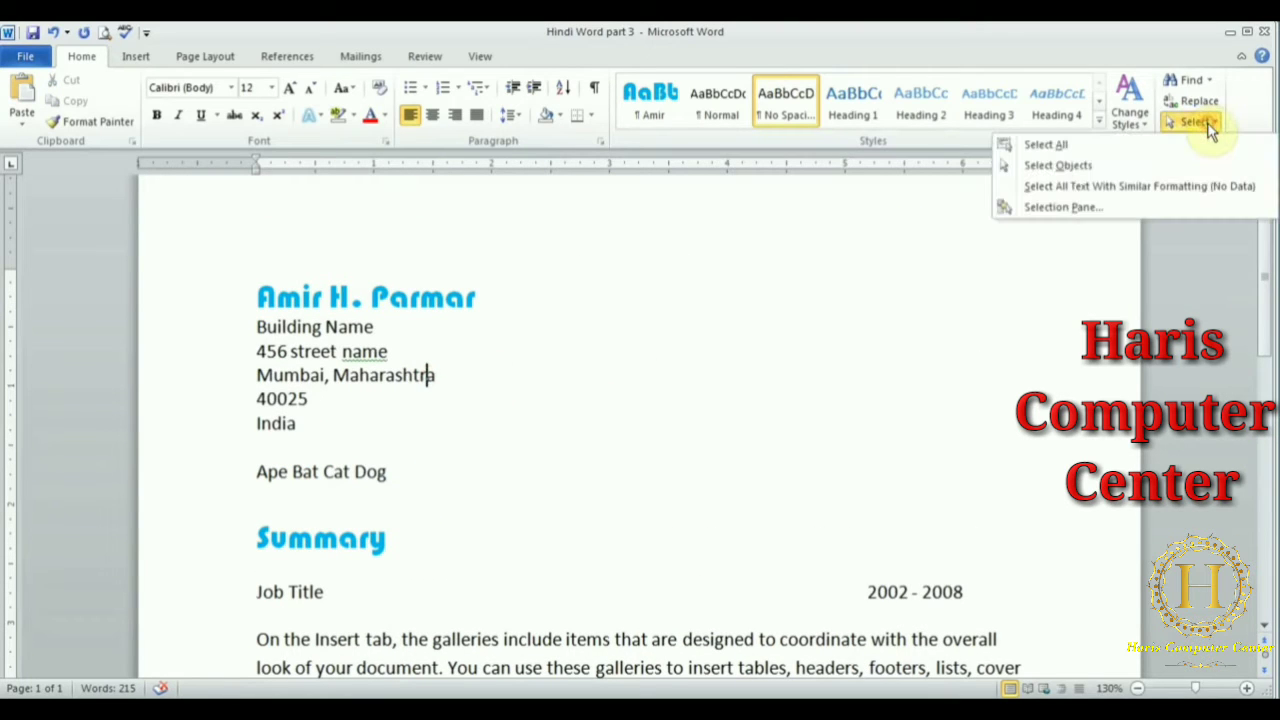
{"action": "left_click", "coordinate": [1059, 148]}
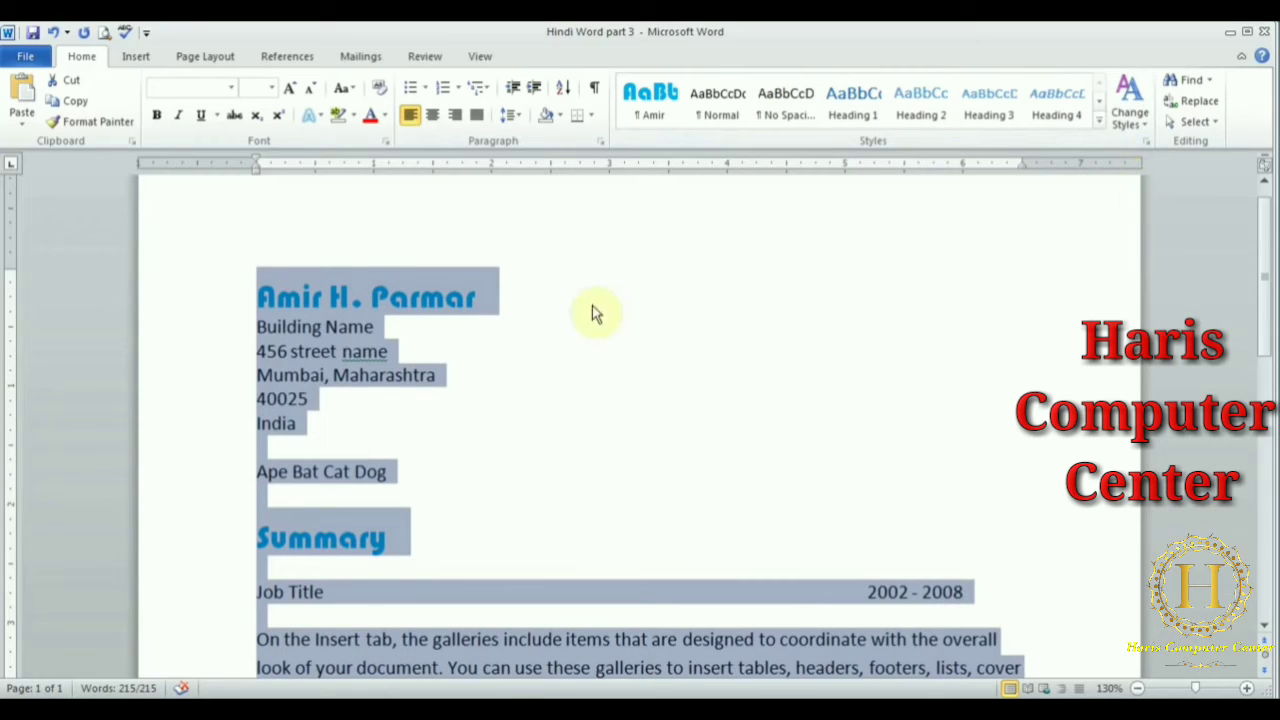
{"action": "left_click", "coordinate": [386, 376]}
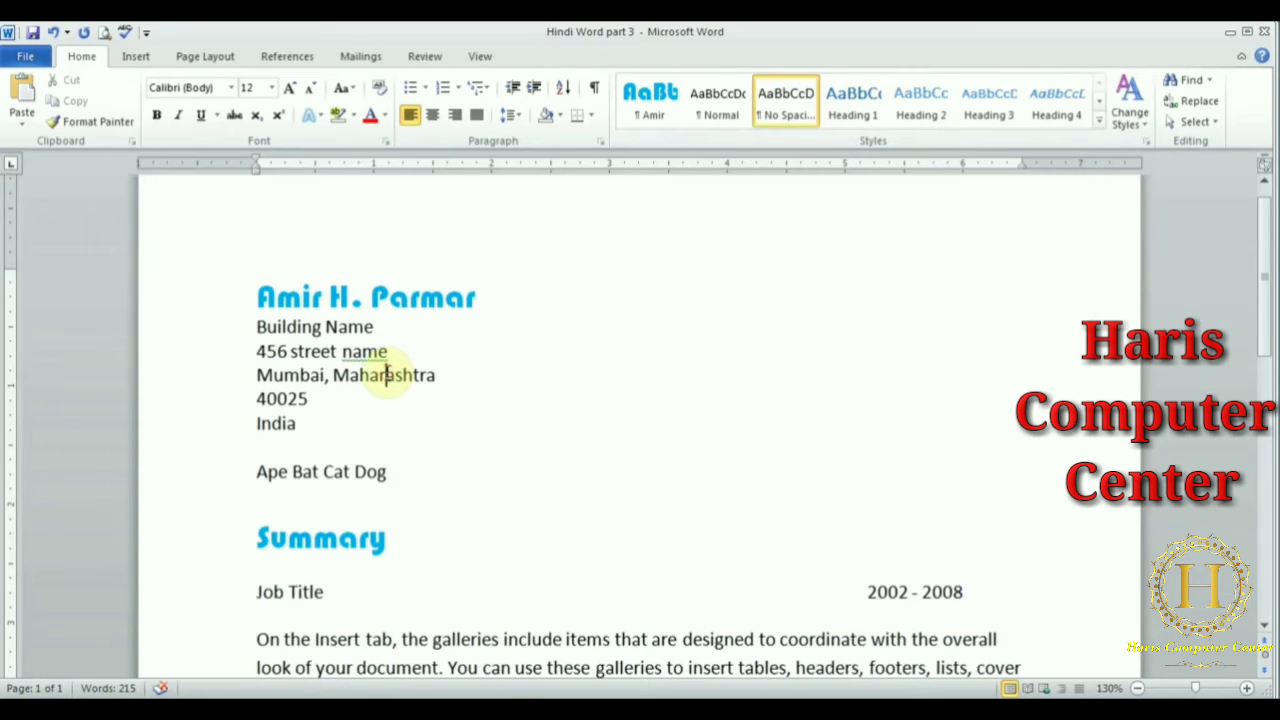
Select all text with formatting similar to the name heading and review the selected headings throughout the document.
{"action": "left_click", "coordinate": [422, 296]}
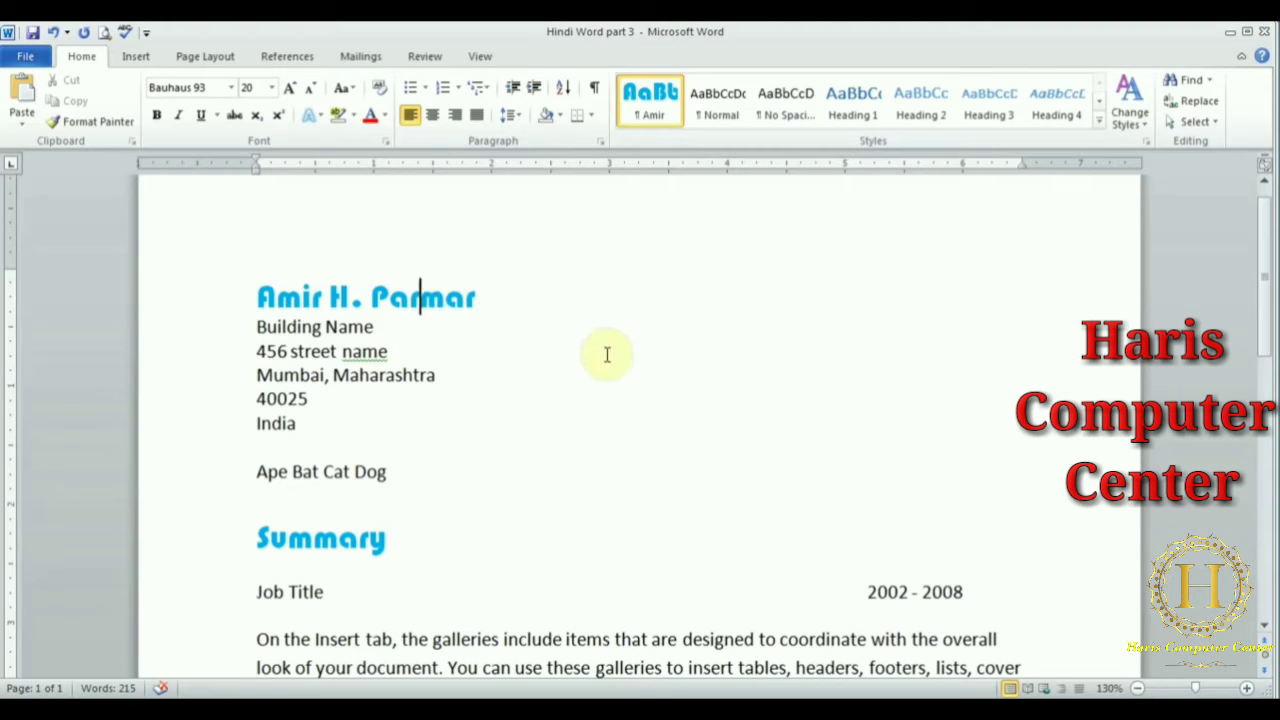
{"action": "left_click", "coordinate": [1195, 121]}
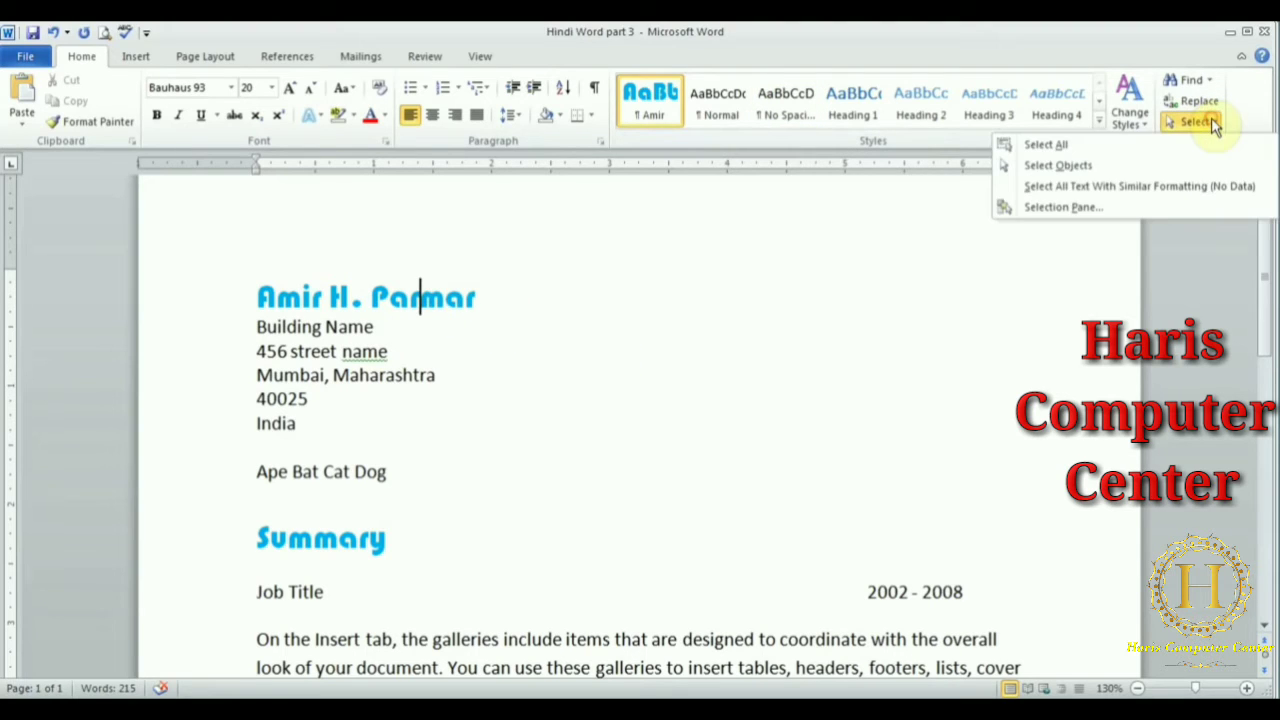
{"action": "left_click", "coordinate": [1153, 189]}
{"action": "left_click_drag", "start_coordinate": [1264, 260], "coordinate": [931, 180]}
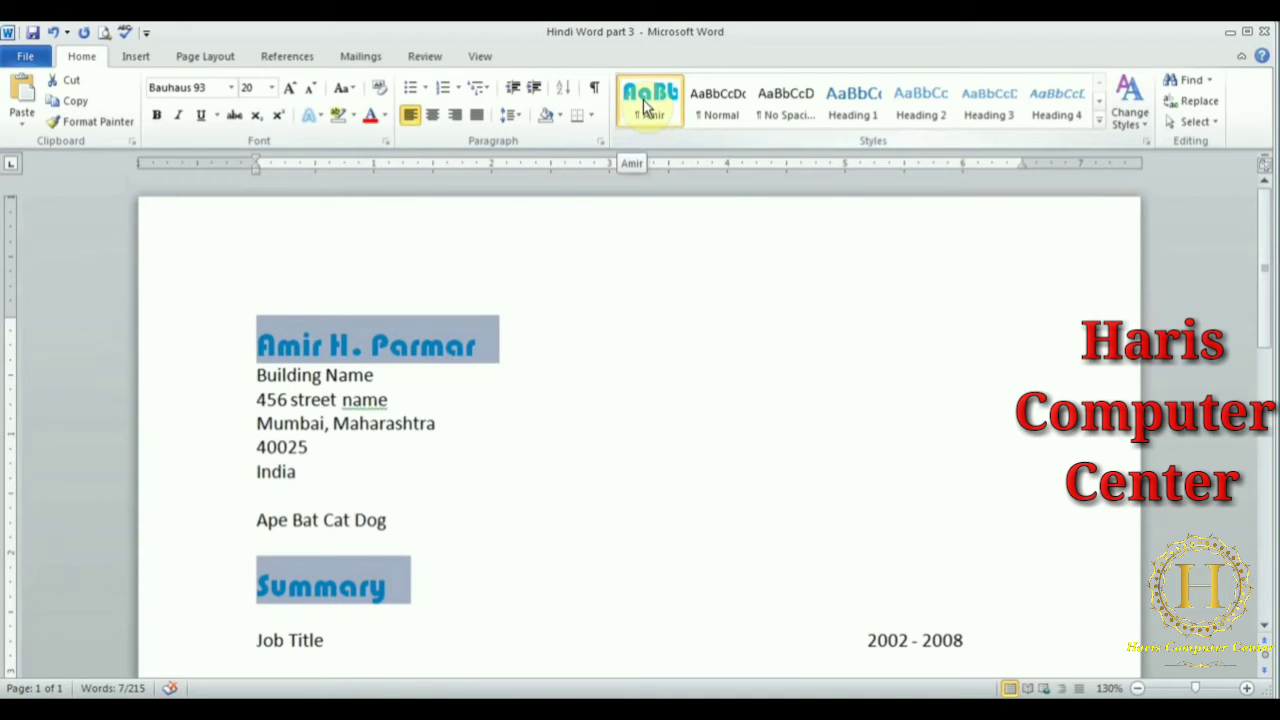
Select all text formatted like the street line of the address, review it, and clear the selection.
{"action": "left_click", "coordinate": [310, 400]}
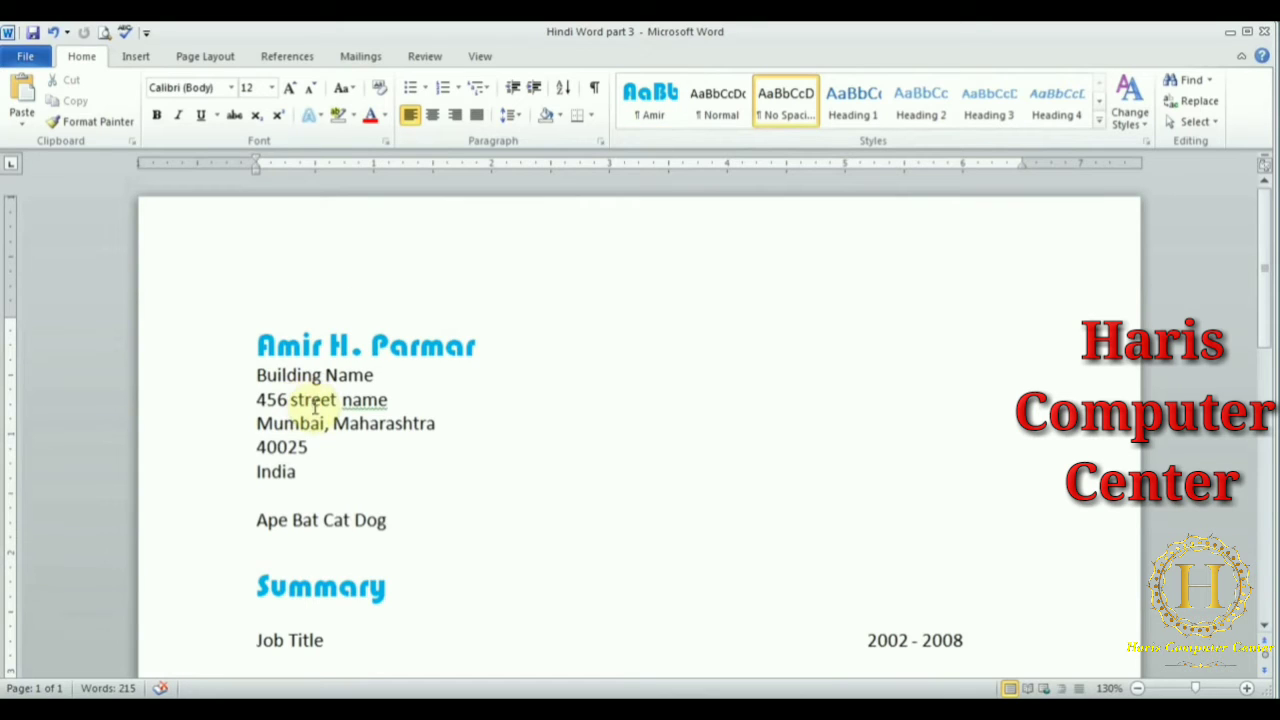
{"action": "left_click", "coordinate": [1214, 126]}
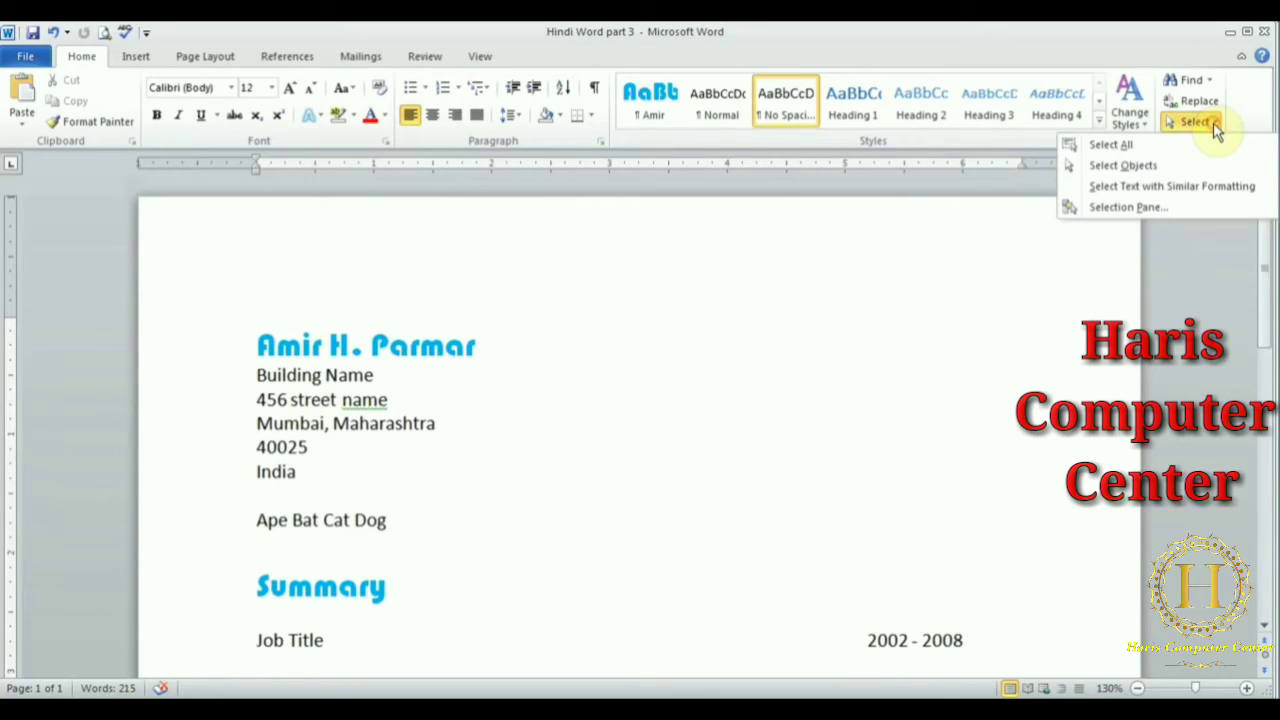
{"action": "left_click", "coordinate": [1169, 185]}
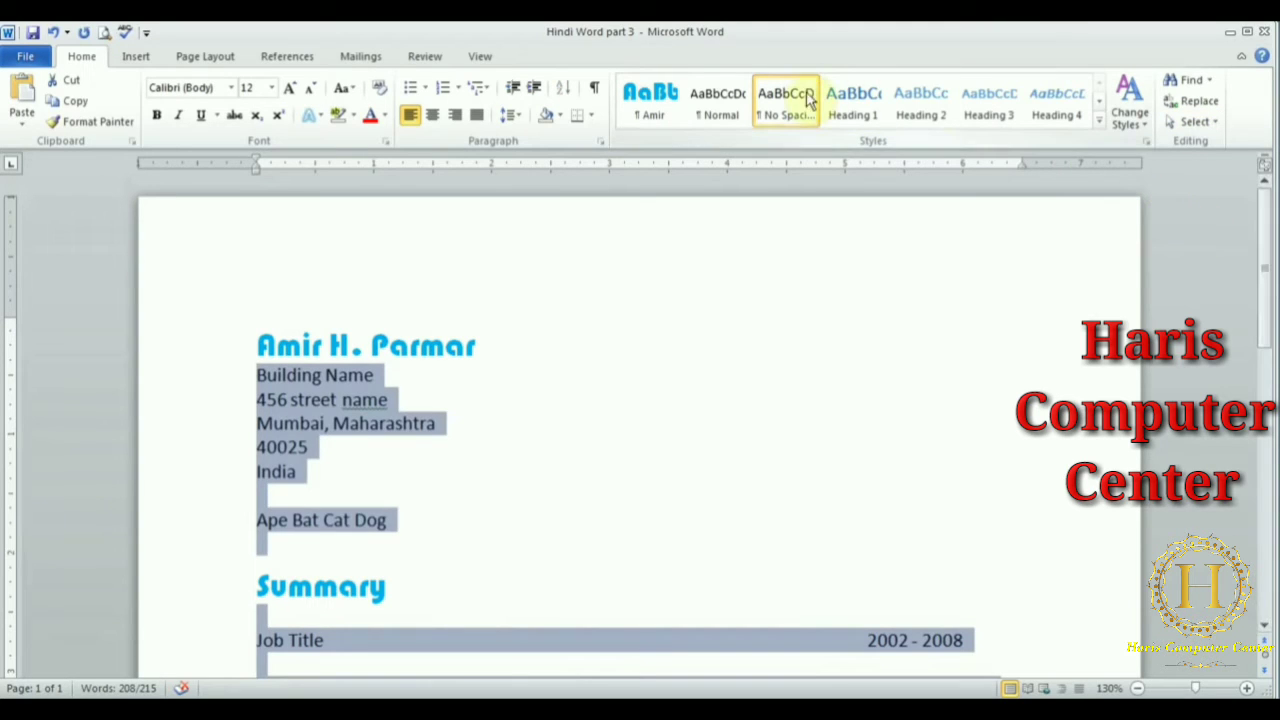
{"action": "mouse_move", "coordinate": [1265, 234]}
{"action": "left_mouse_down"}
{"action": "mouse_move", "coordinate": [1268, 450]}
{"action": "mouse_move", "coordinate": [1249, 251]}
{"action": "left_mouse_up"}
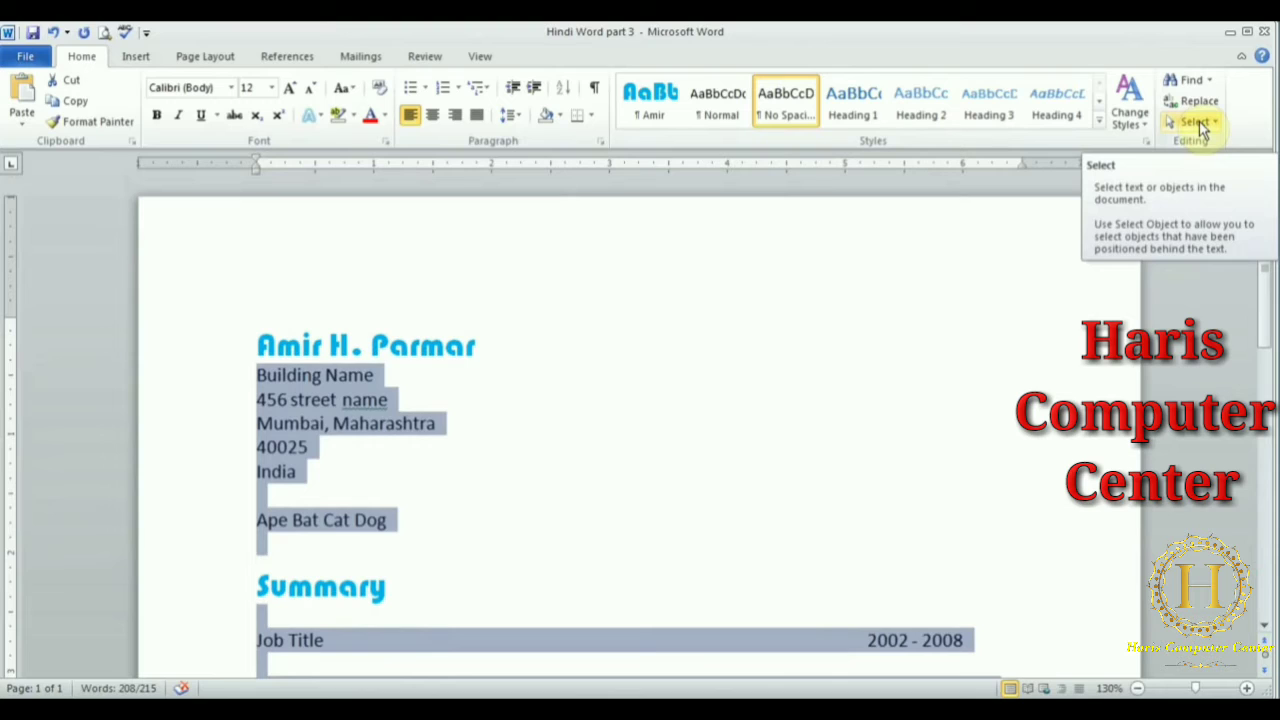
{"action": "left_click", "coordinate": [262, 372]}
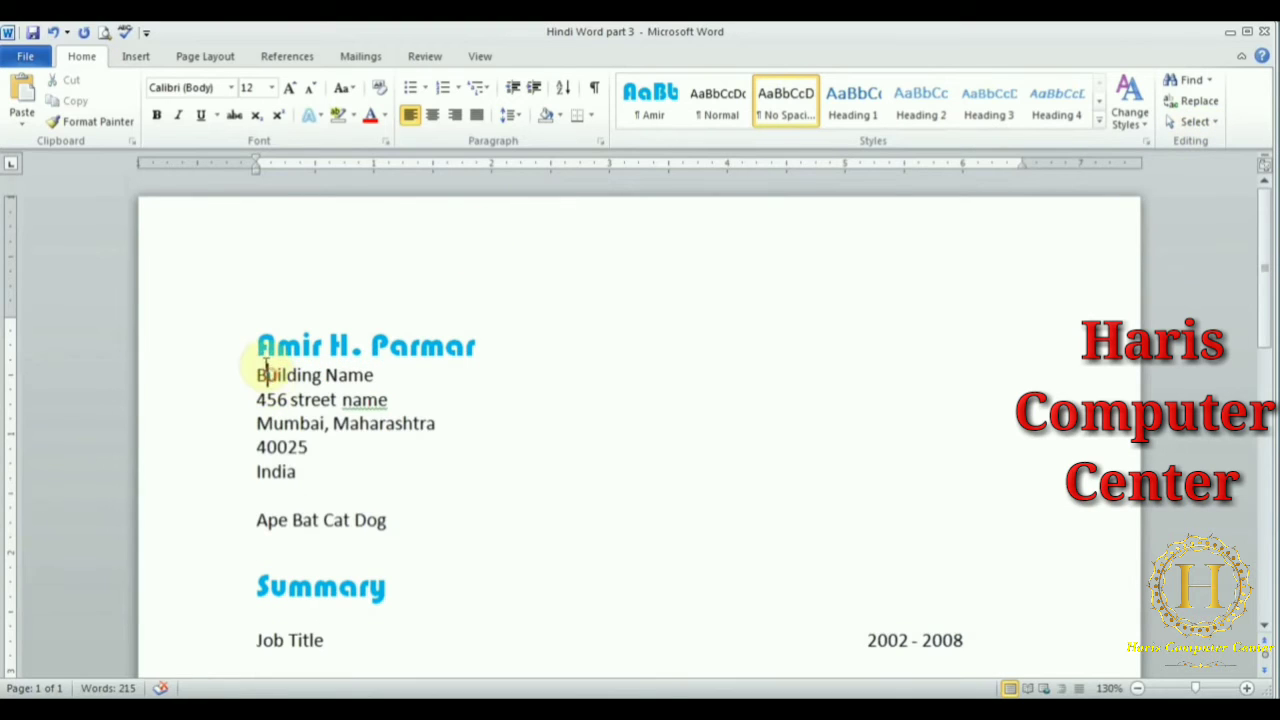
{"action": "left_click", "coordinate": [256, 346]}
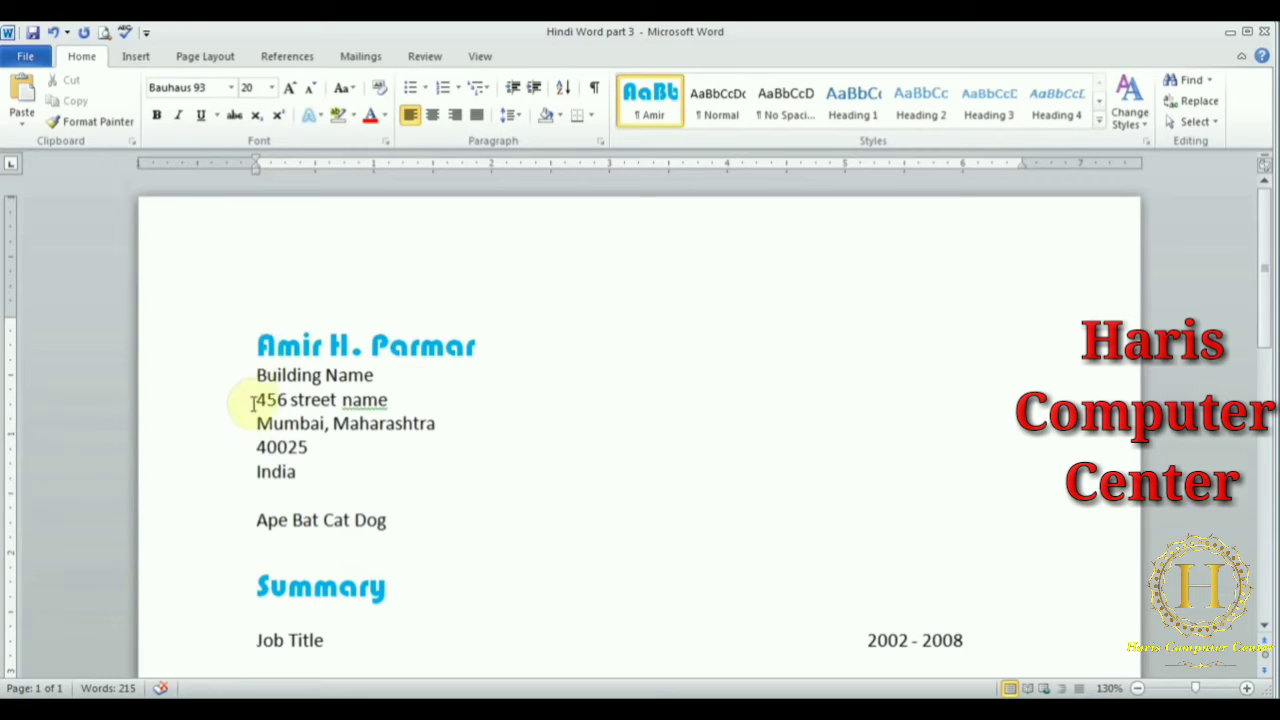
Make the city name in the address and the word "Dog" above the Summary heading bold.
{"action": "left_click_drag", "start_coordinate": [257, 423], "coordinate": [322, 426]}
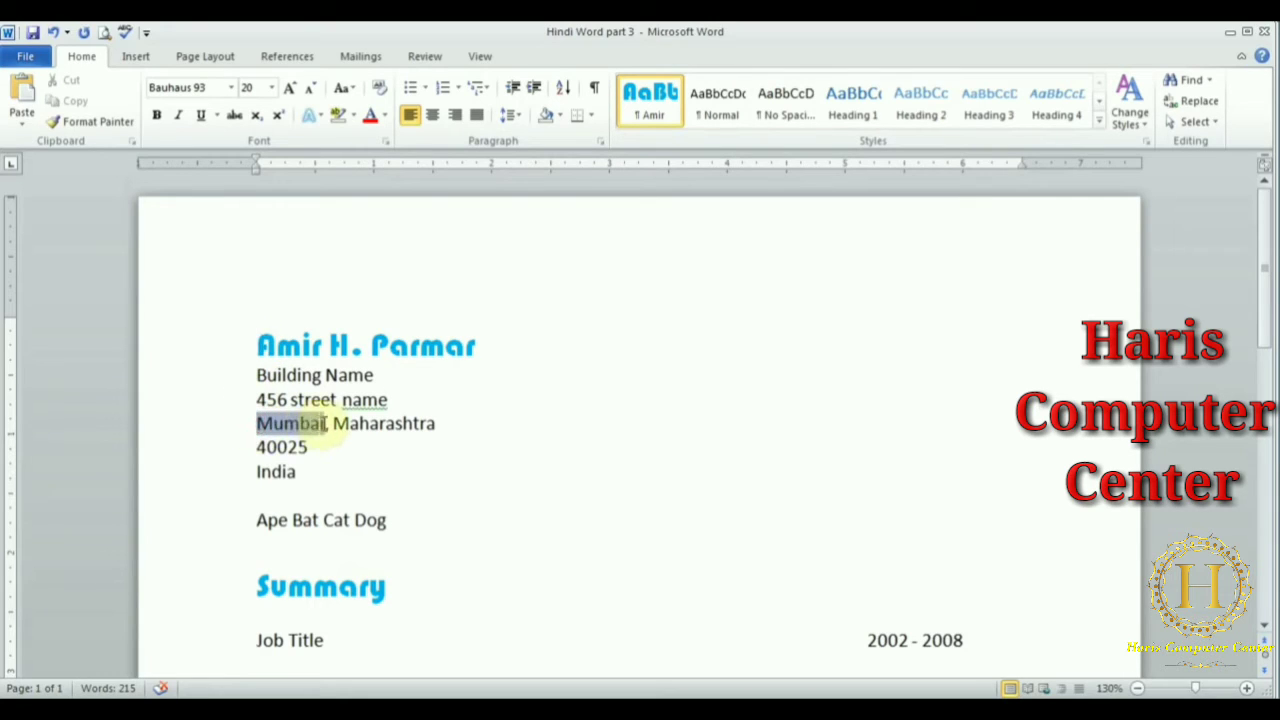
{"action": "left_click", "coordinate": [156, 115]}
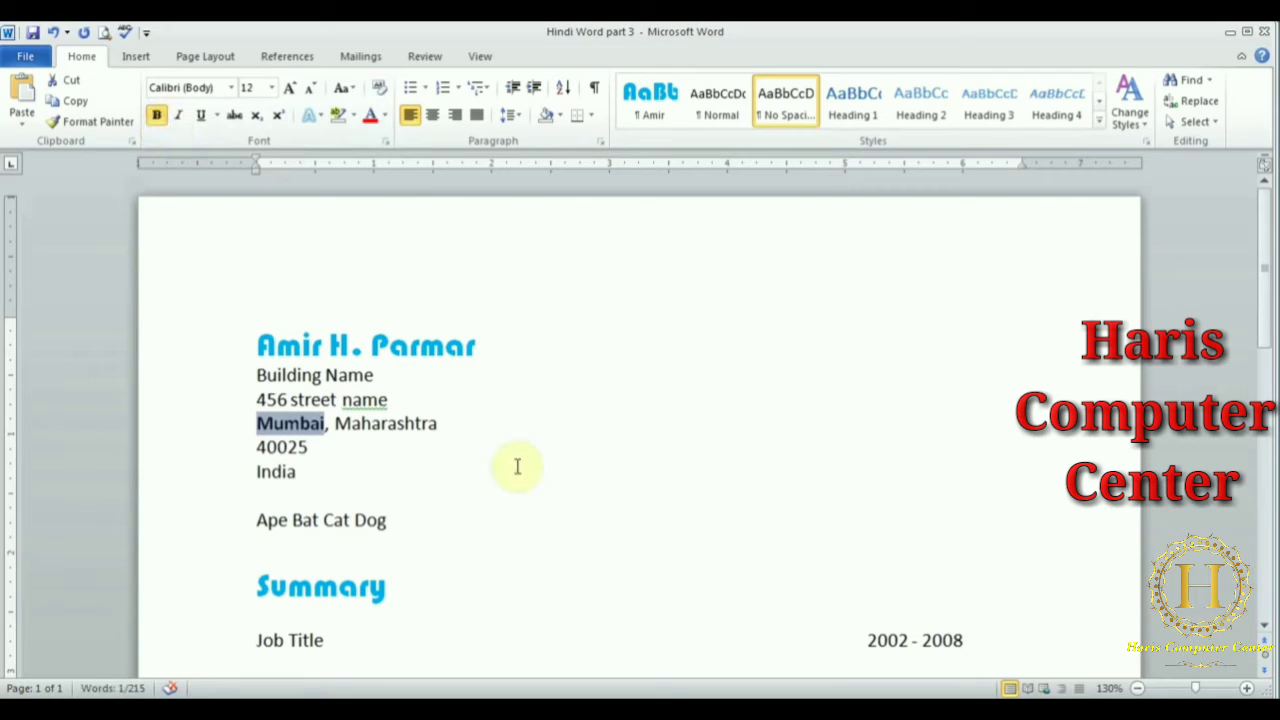
{"action": "left_click_drag", "start_coordinate": [354, 520], "coordinate": [386, 520]}
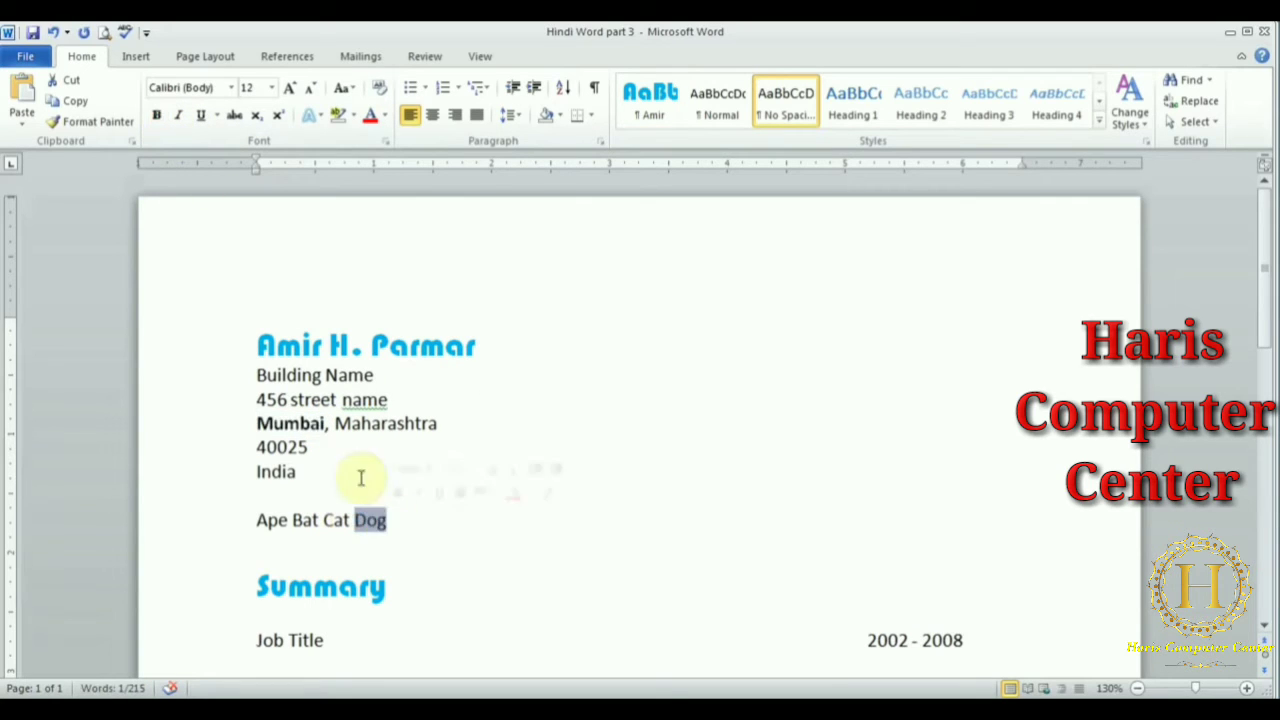
{"action": "left_click", "coordinate": [156, 115]}
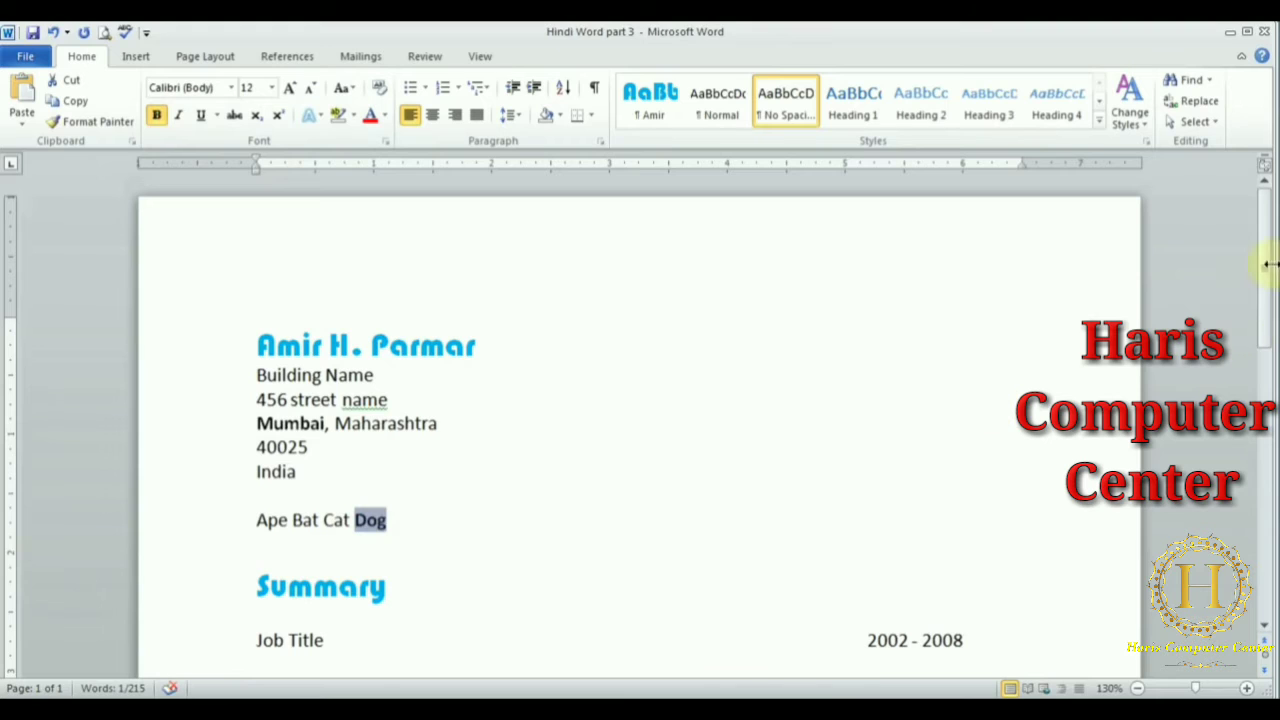
Make "You" in the Summary paragraph and "formatting" and "using" in the Work Experience paragraph bold.
{"action": "left_click_drag", "start_coordinate": [1266, 260], "coordinate": [1266, 402]}
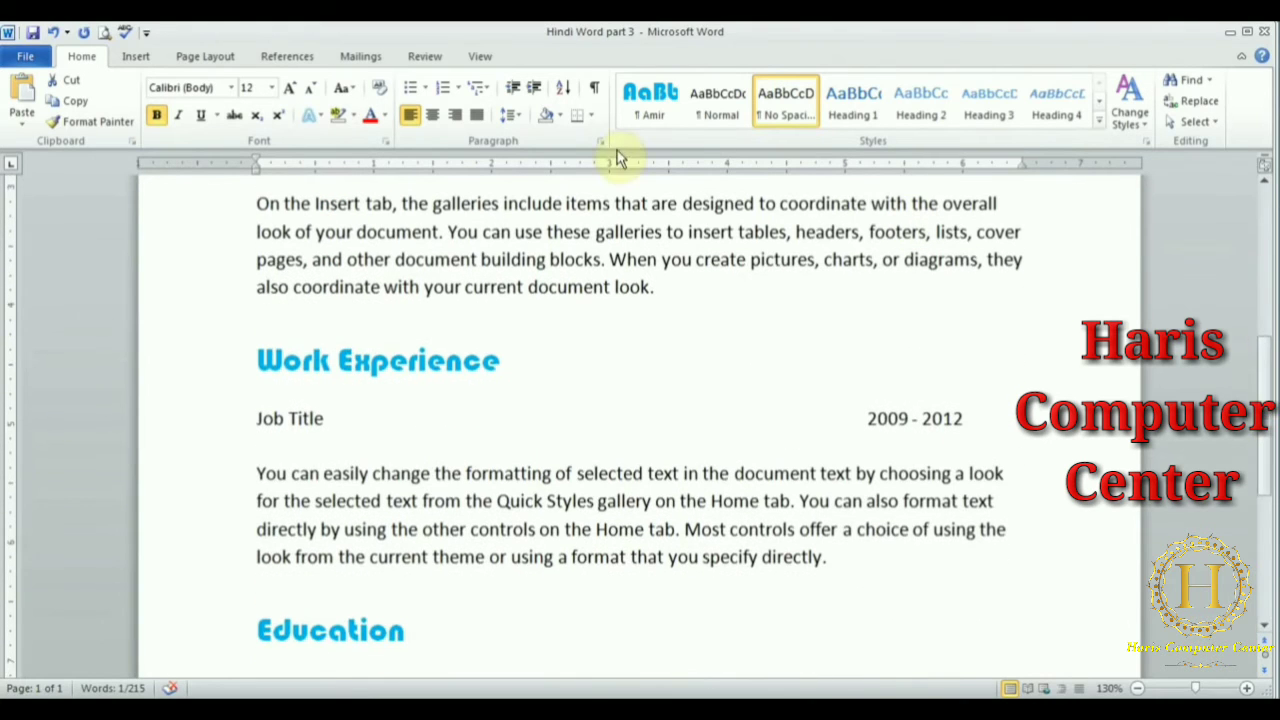
{"action": "left_click_drag", "start_coordinate": [448, 232], "coordinate": [478, 232]}
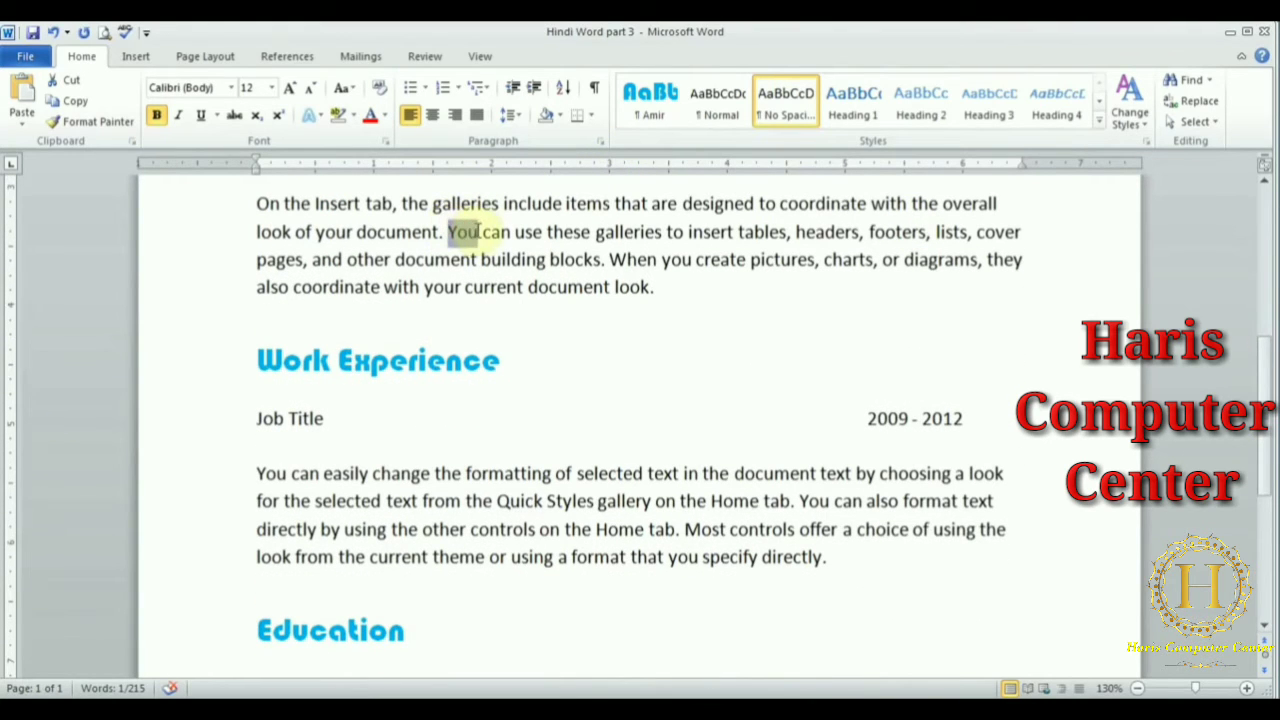
{"action": "left_click", "coordinate": [157, 116]}
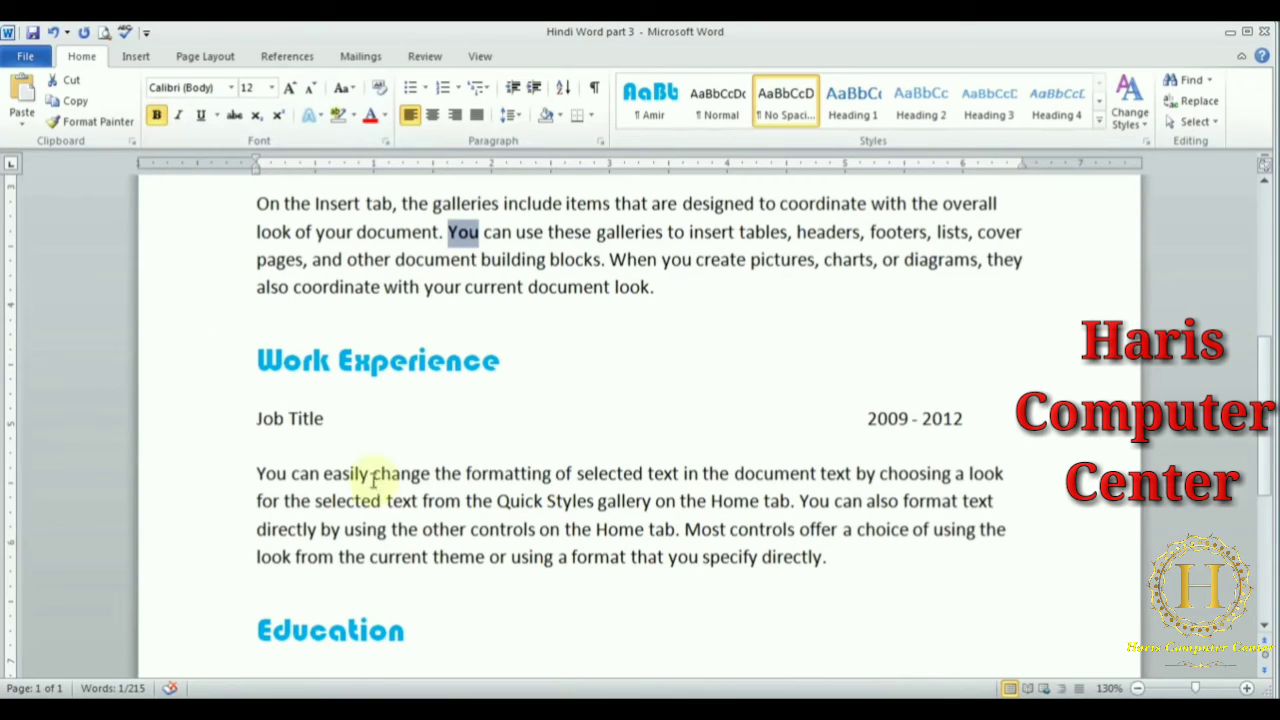
{"action": "left_click_drag", "start_coordinate": [466, 473], "coordinate": [552, 471]}
{"action": "left_click", "coordinate": [157, 118]}
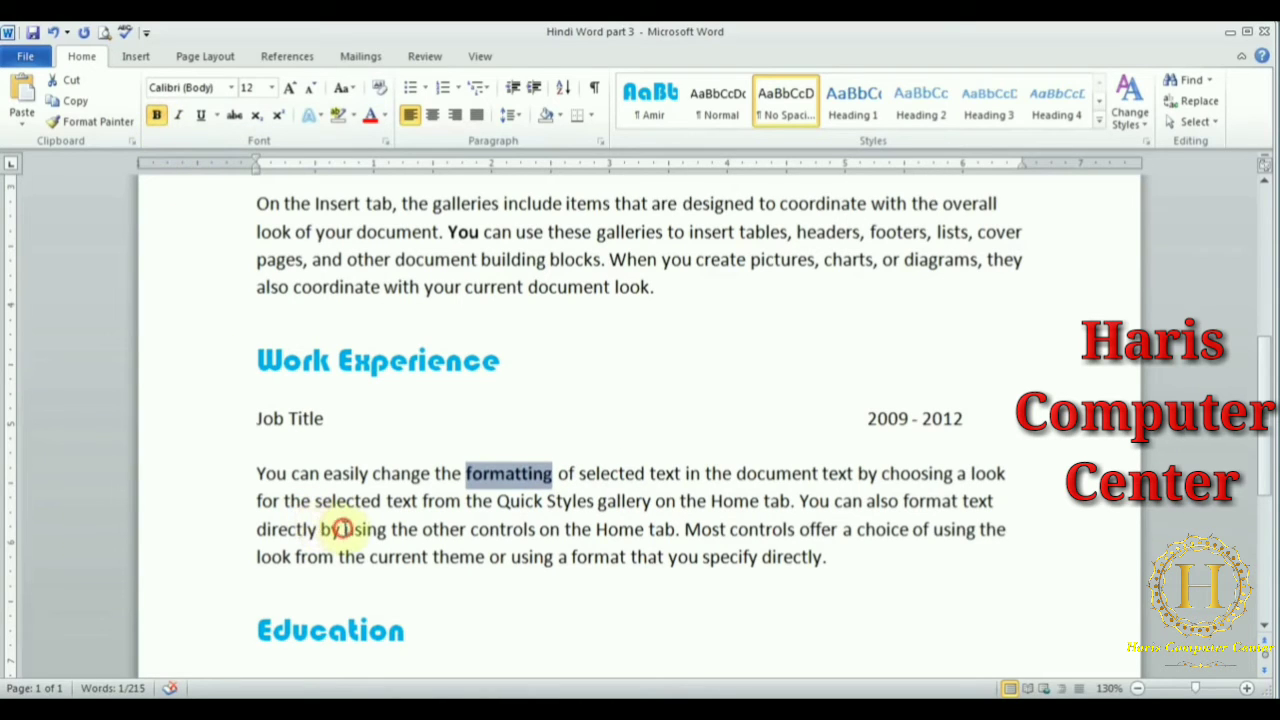
{"action": "left_click_drag", "start_coordinate": [343, 529], "coordinate": [388, 529]}
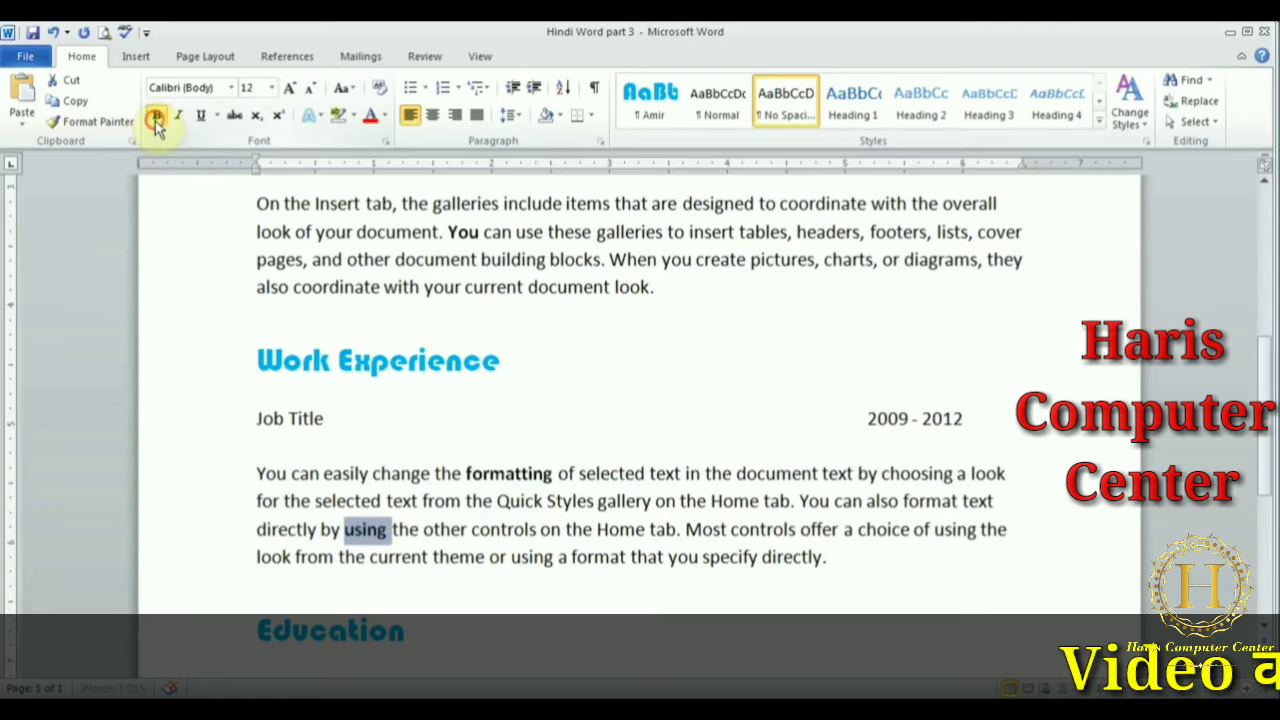
{"action": "left_click", "coordinate": [155, 118]}
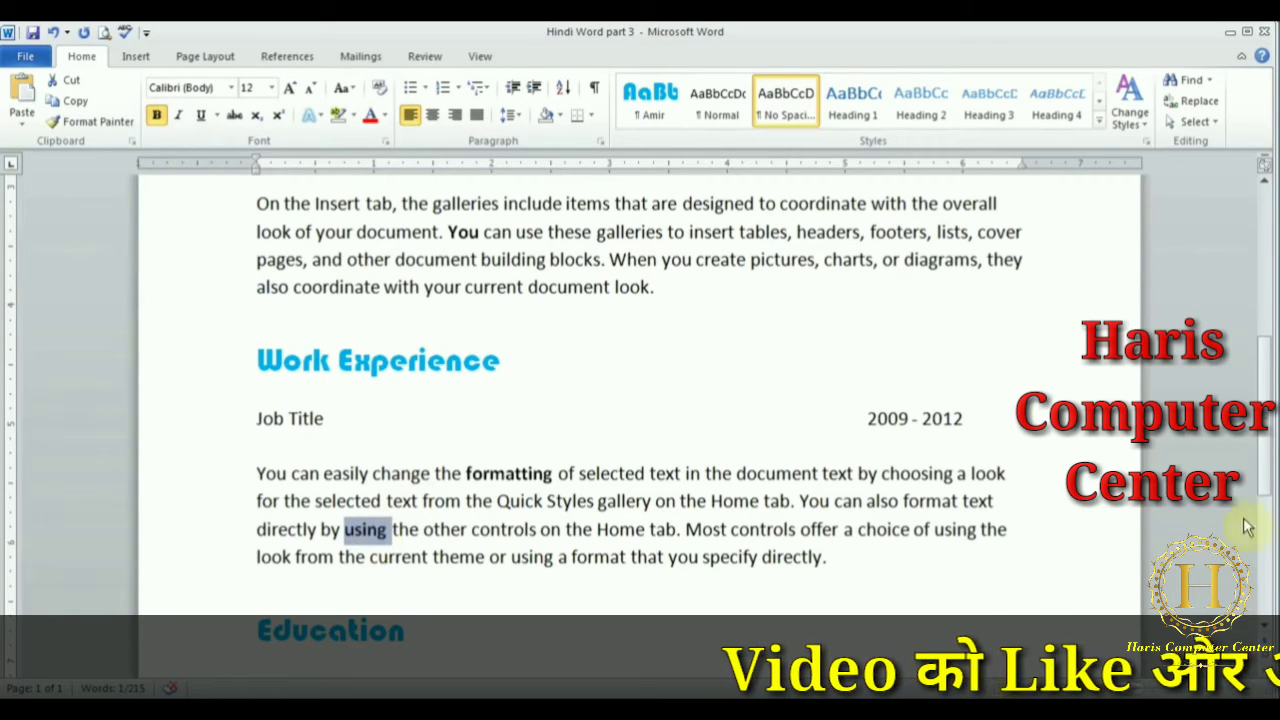
Start a new find and replace from the name heading, clearing both the search text and the replacement text.
{"action": "left_click_drag", "start_coordinate": [1262, 470], "coordinate": [1260, 277]}
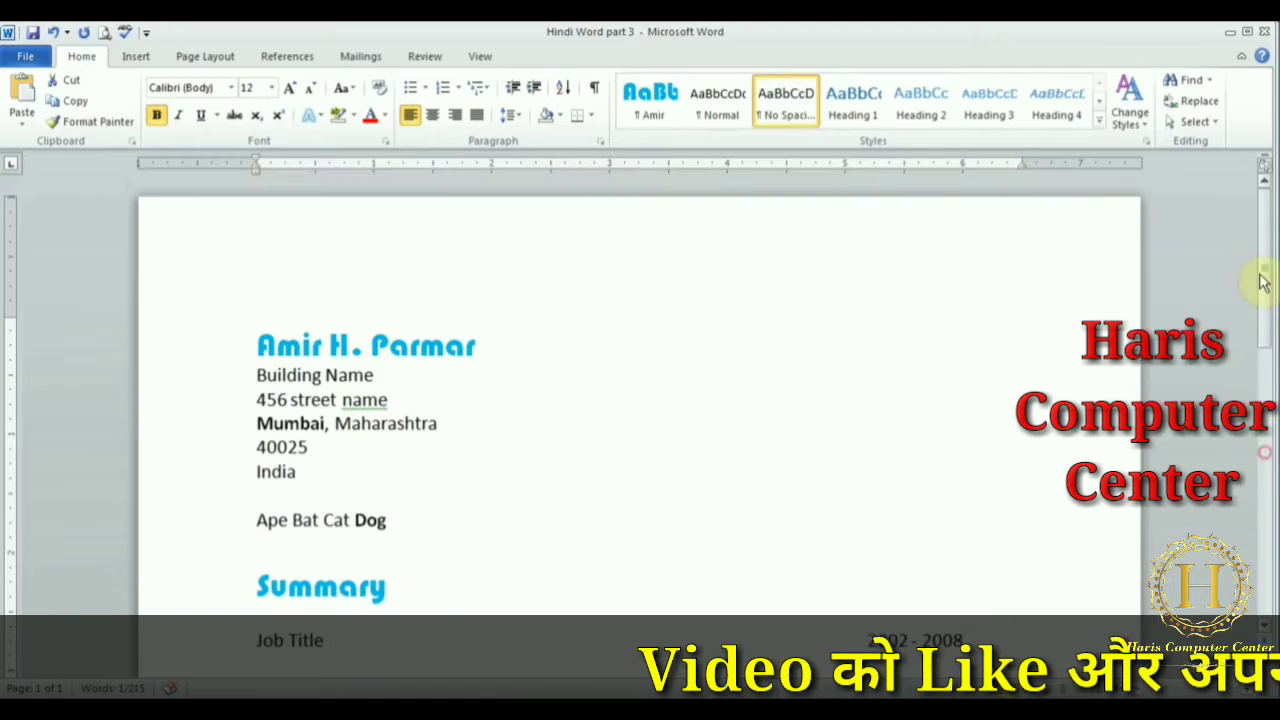
{"action": "left_click", "coordinate": [522, 337]}
{"action": "left_click", "coordinate": [1194, 102]}
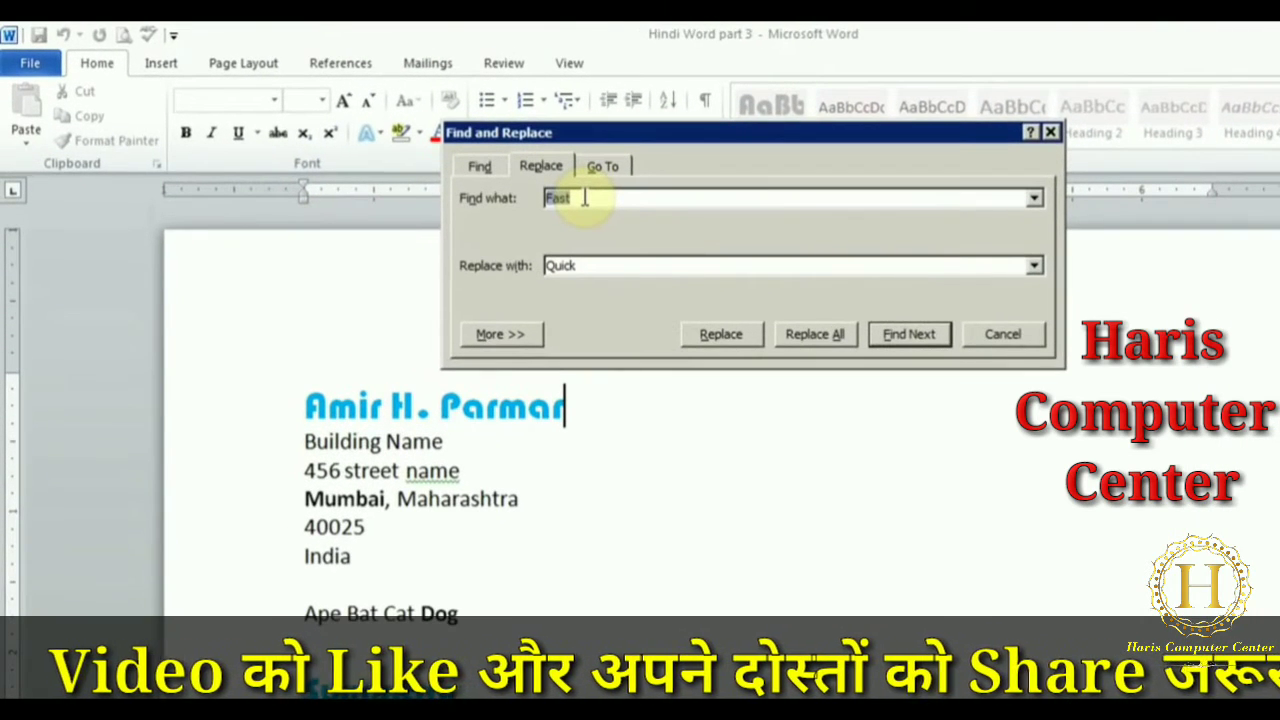
{"action": "key", "text": "BackSpace"}
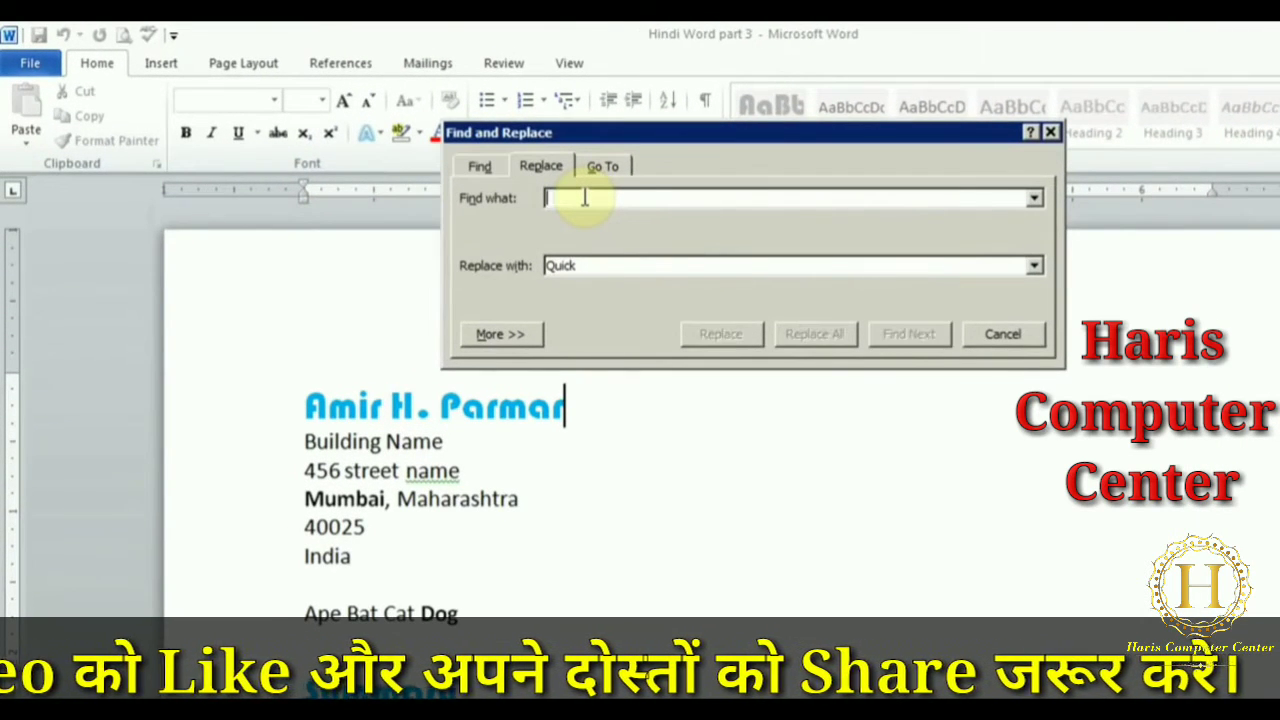
{"action": "left_click", "coordinate": [571, 264]}
{"action": "key", "text": "BackSpace"}
{"action": "key", "text": "BackSpace"}
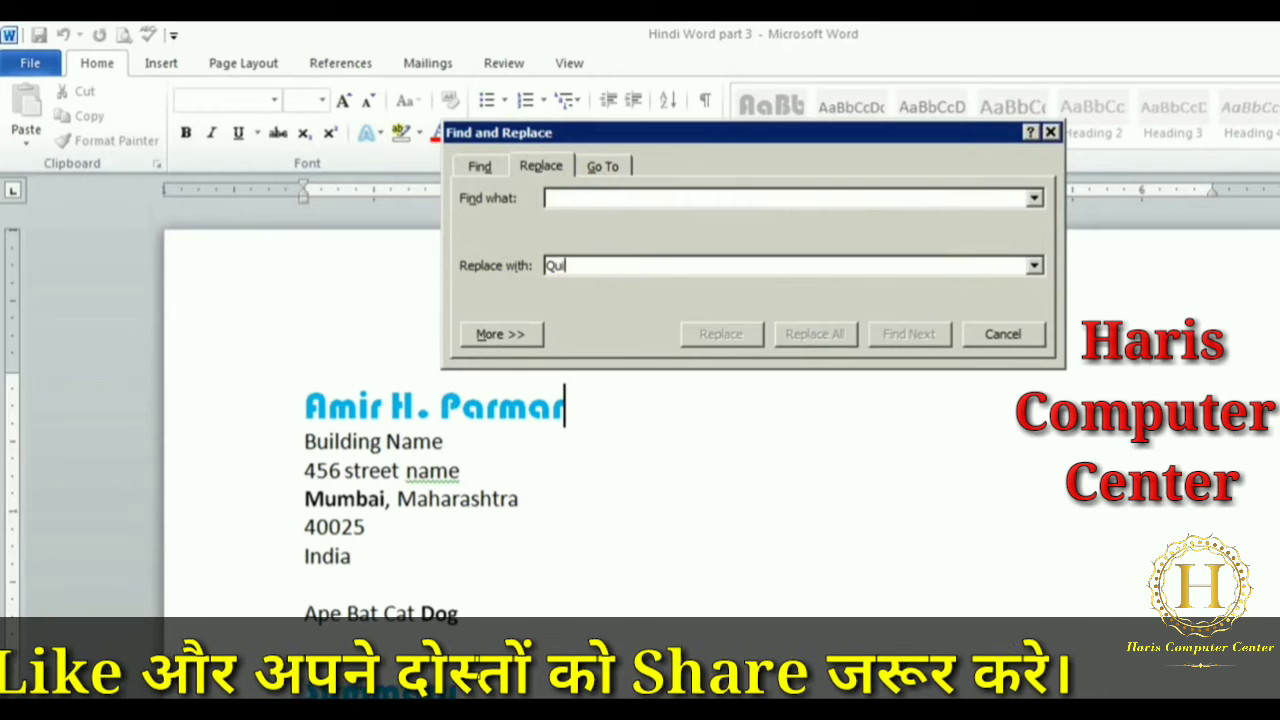
{"action": "key", "text": "BackSpace"}
{"action": "key", "text": "BackSpace"}
{"action": "key", "text": "BackSpace"}
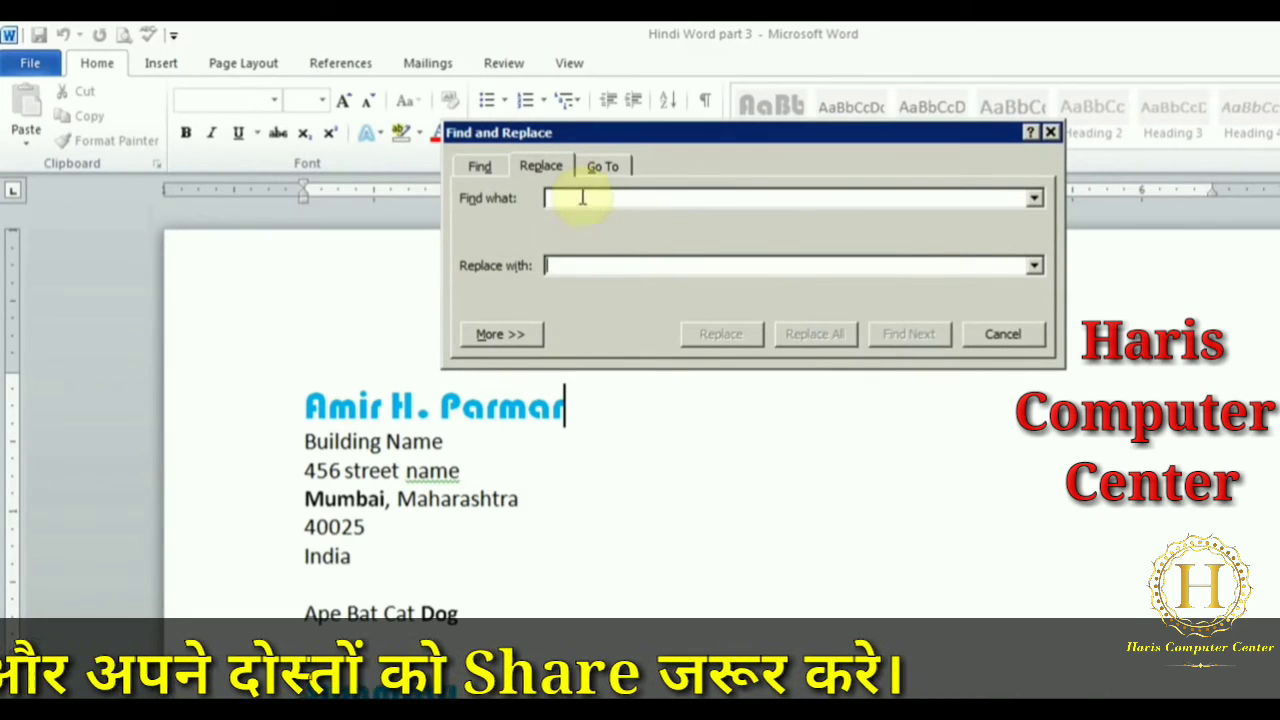
Expand the find and replace options and set the search formatting to the Bold font style.
{"action": "left_click", "coordinate": [500, 334]}
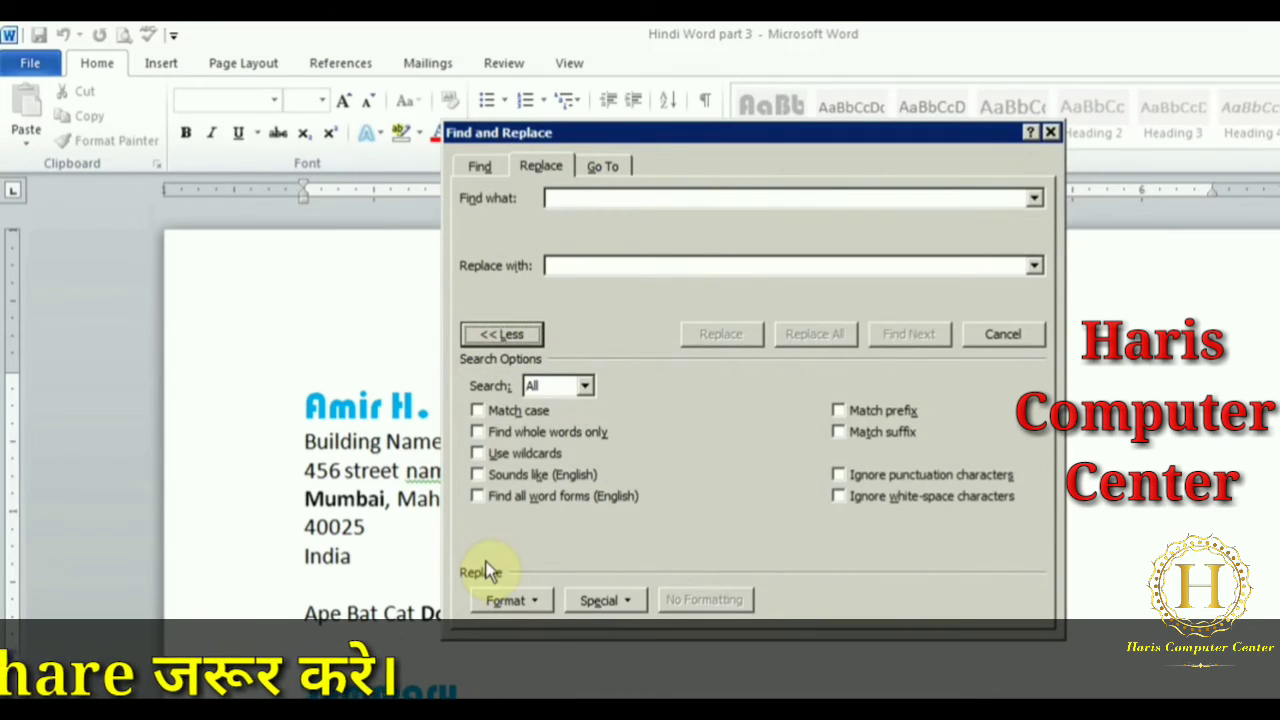
{"action": "left_click", "coordinate": [516, 602]}
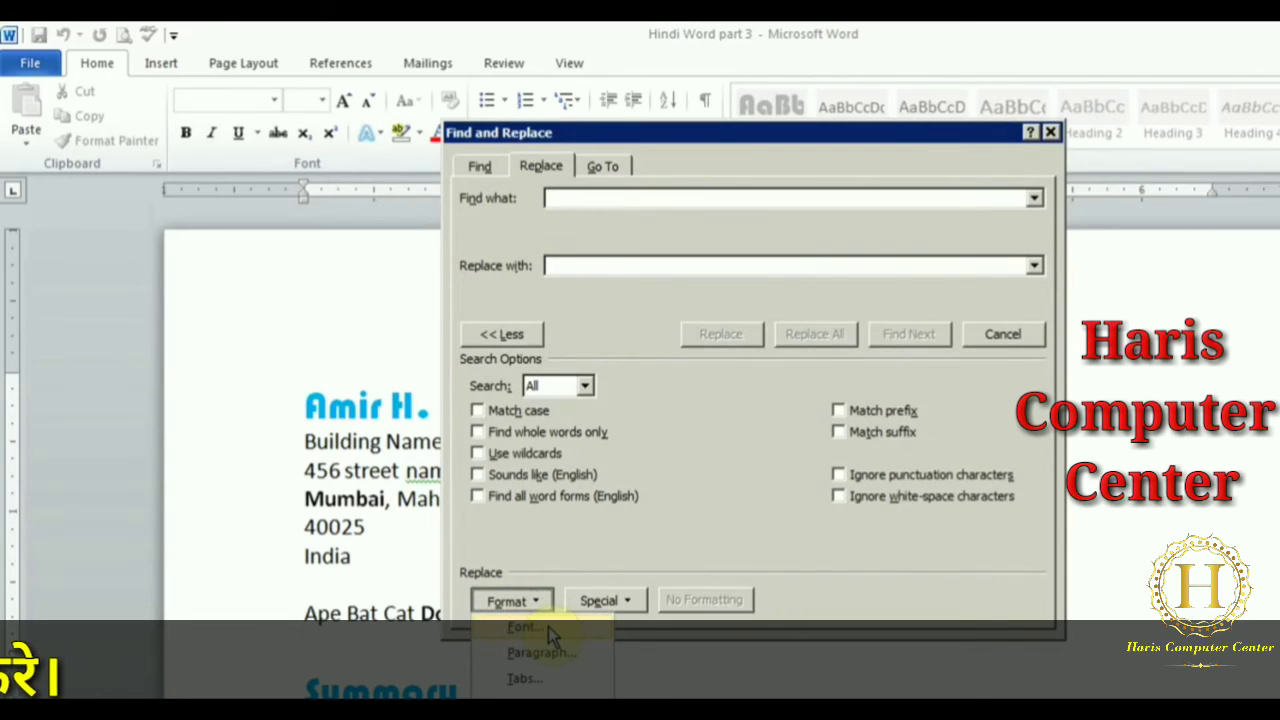
{"action": "left_click", "coordinate": [548, 626]}
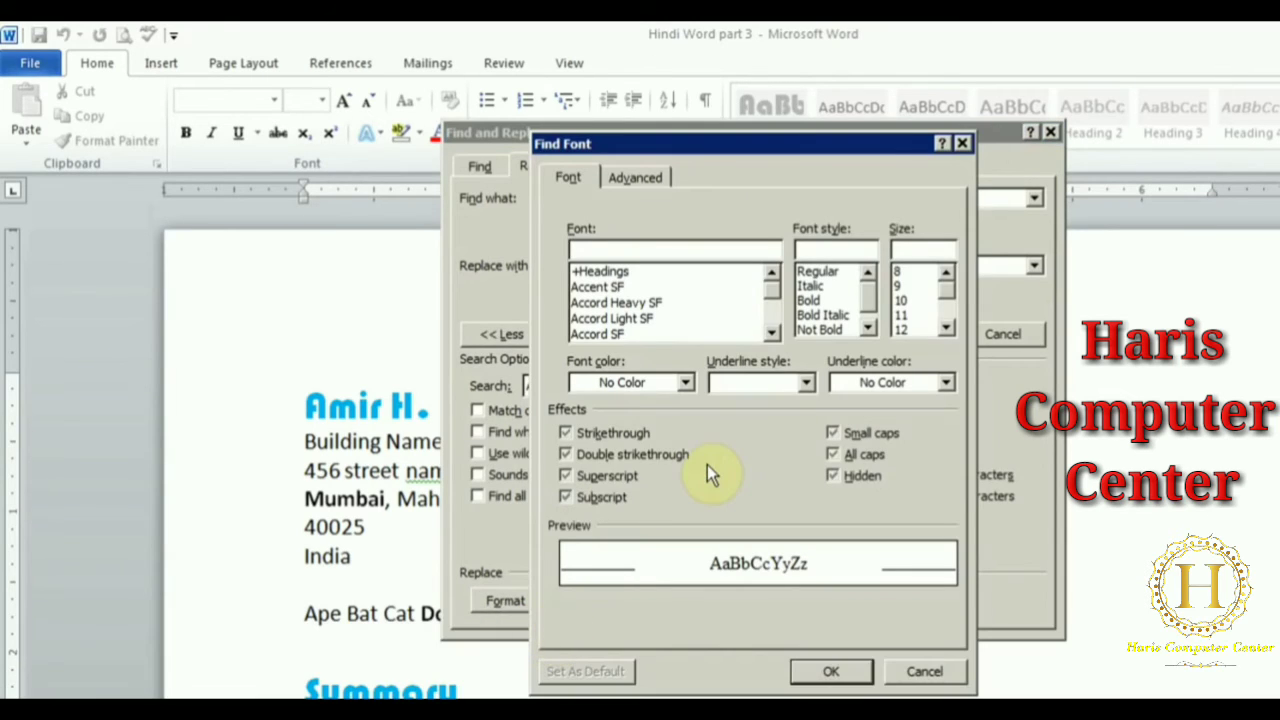
{"action": "left_click", "coordinate": [812, 300]}
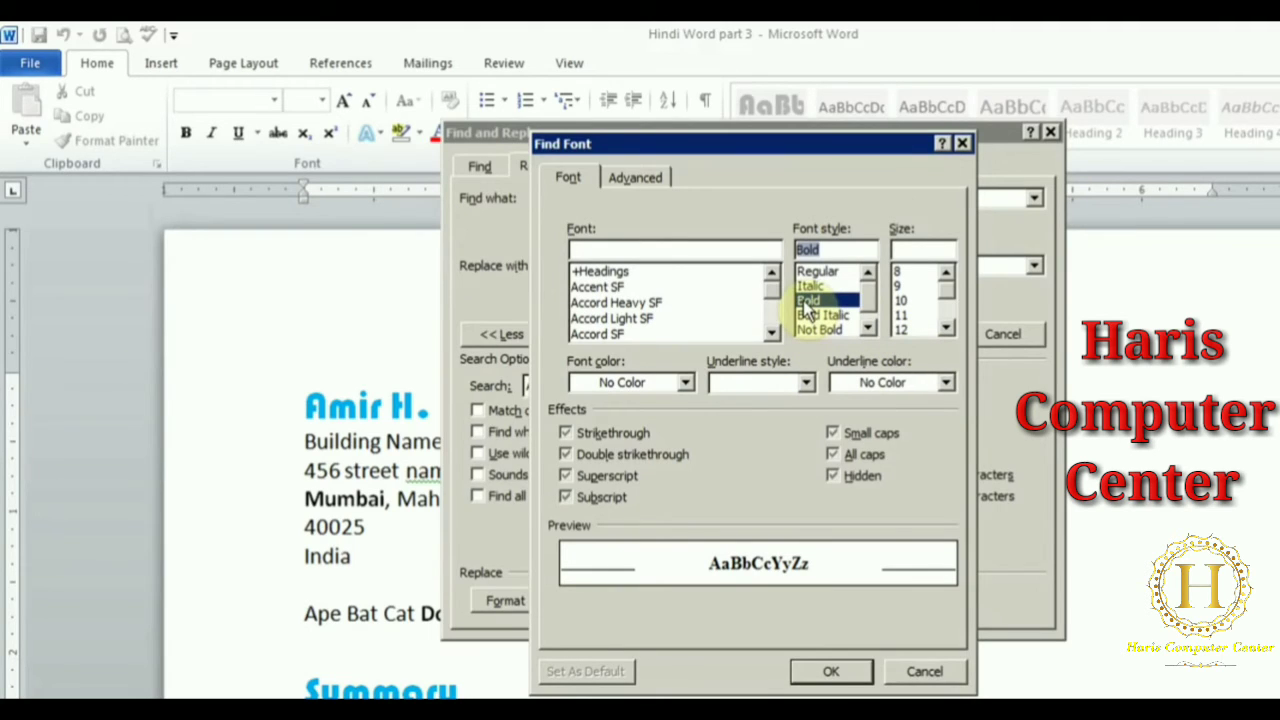
{"action": "left_click", "coordinate": [833, 672]}
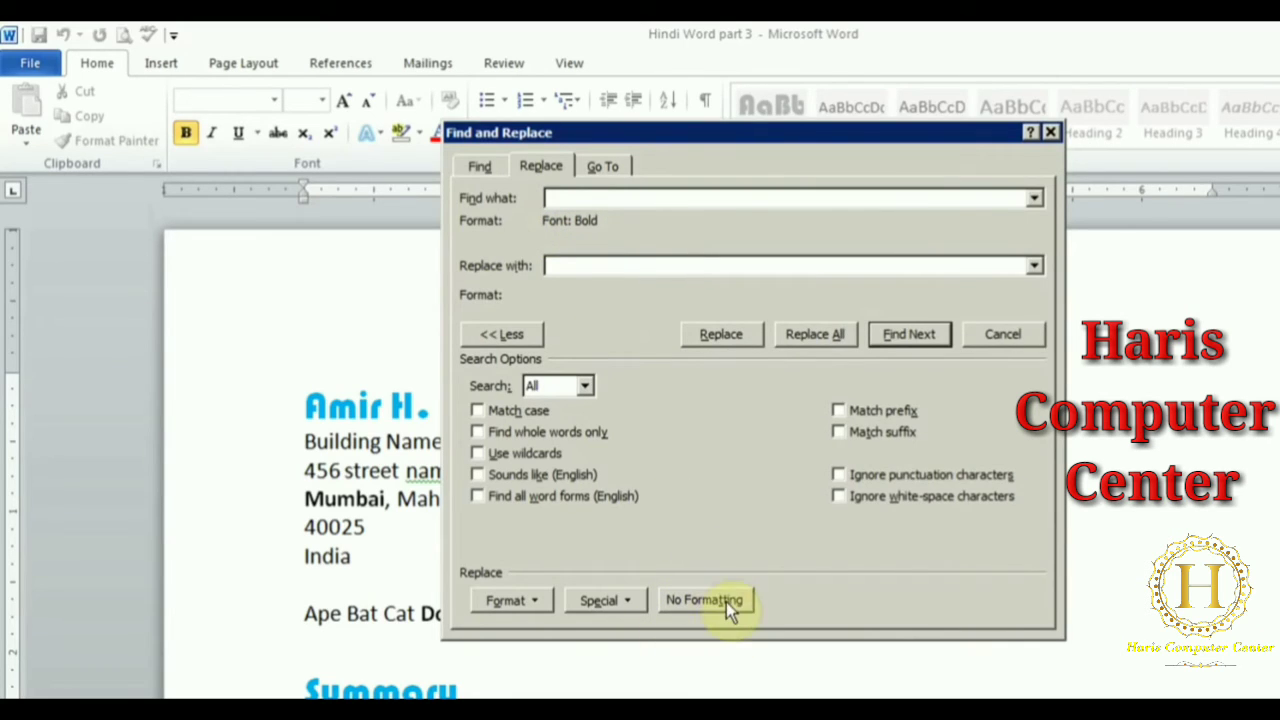
Set the replacement formatting to the Not Bold font style.
{"action": "left_click", "coordinate": [590, 267]}
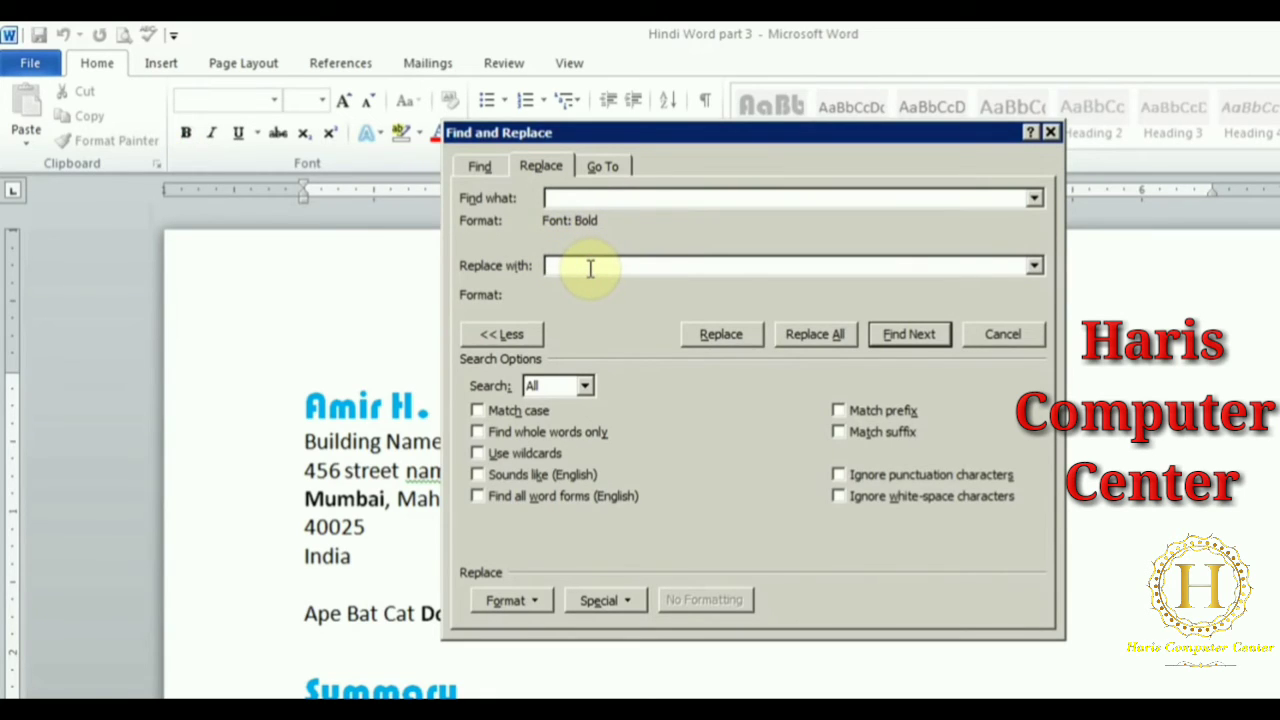
{"action": "left_click", "coordinate": [521, 602]}
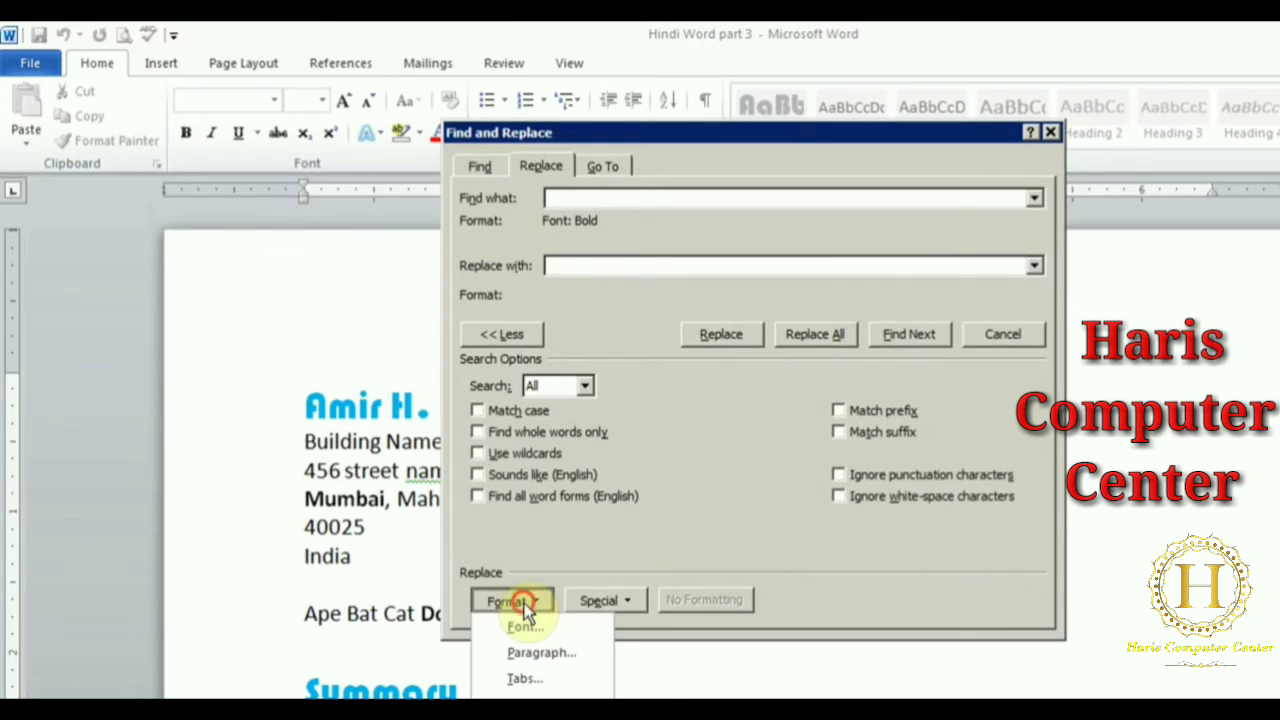
{"action": "left_click", "coordinate": [521, 627]}
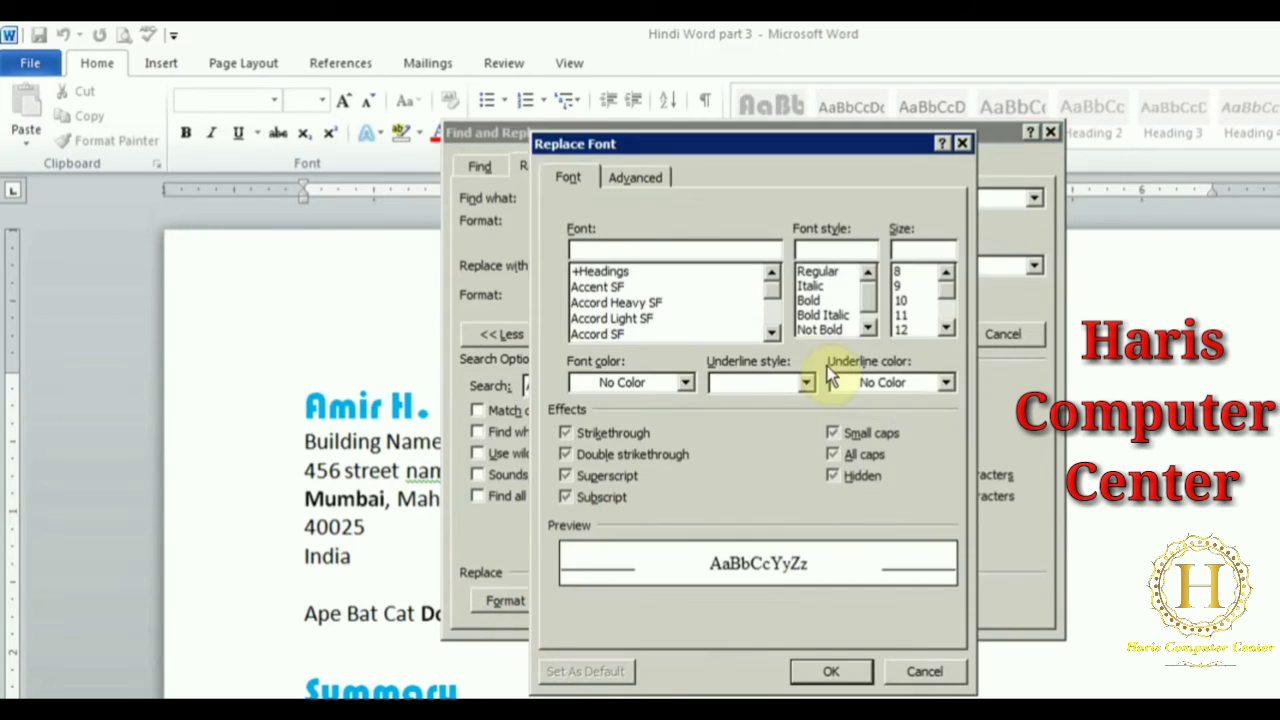
{"action": "left_click", "coordinate": [833, 331]}
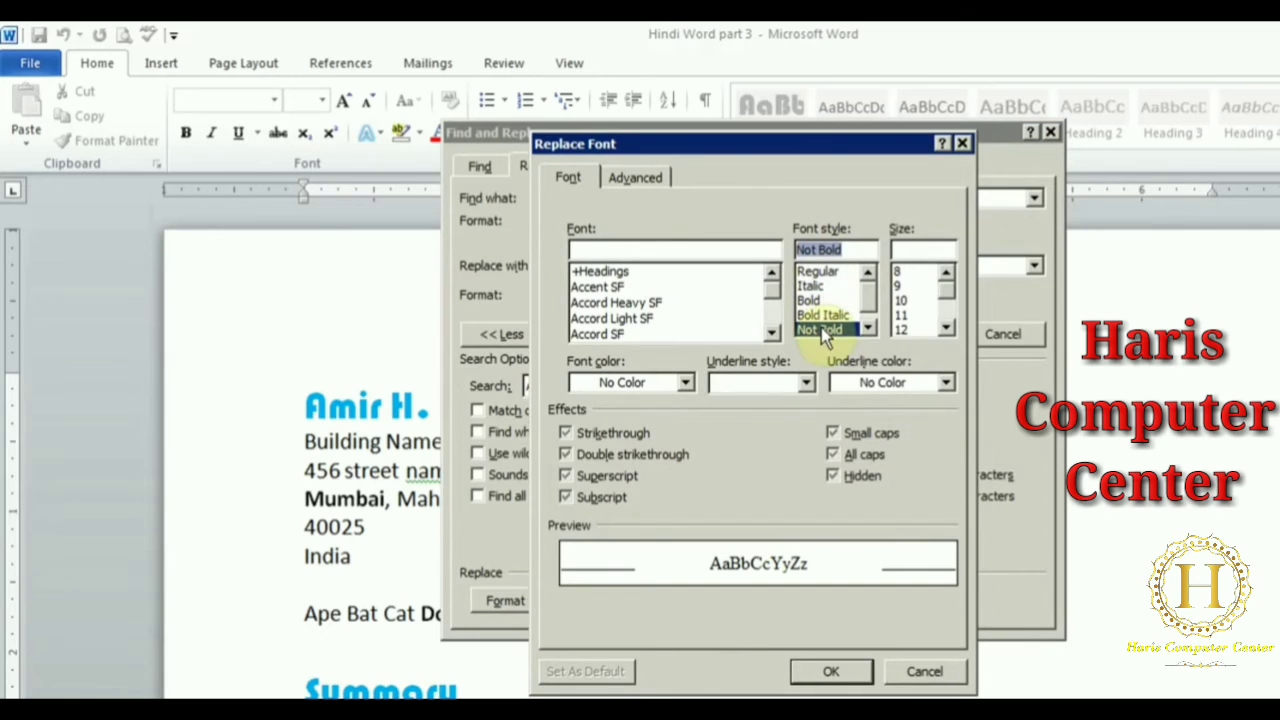
{"action": "left_click", "coordinate": [828, 670]}
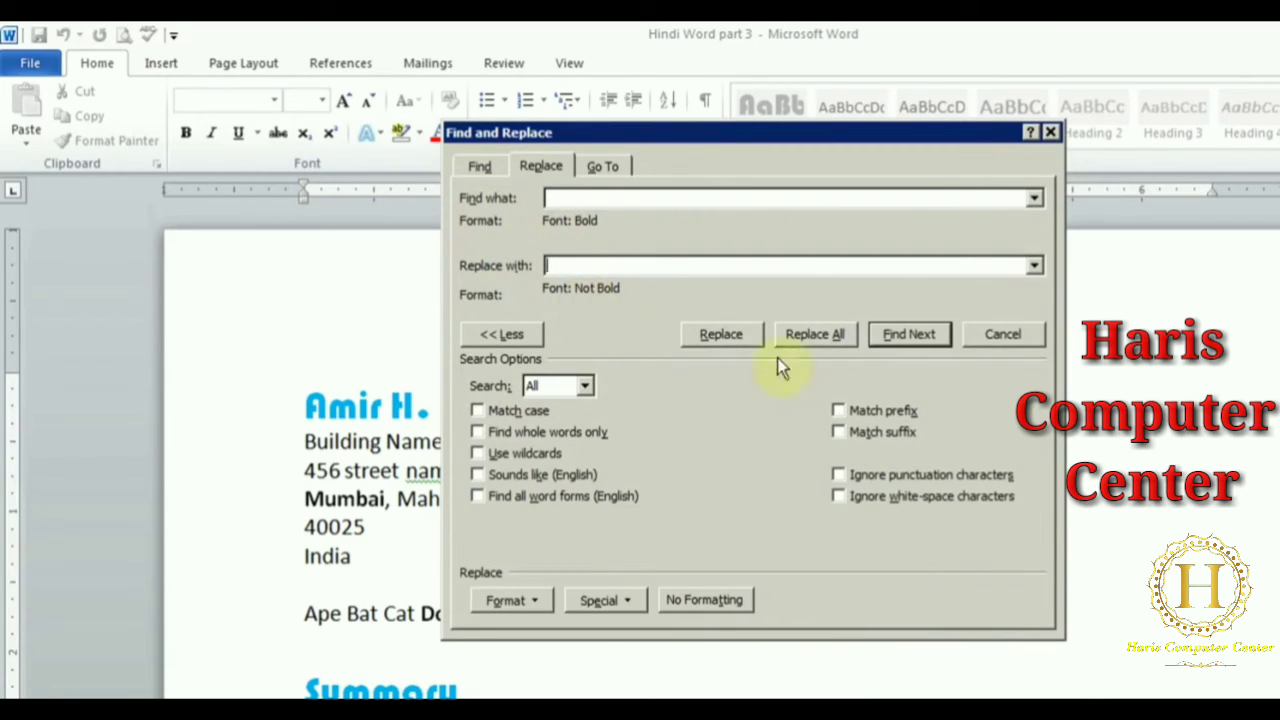
Replace all bold formatting in the document and close Find and Replace.
{"action": "left_click", "coordinate": [816, 338]}
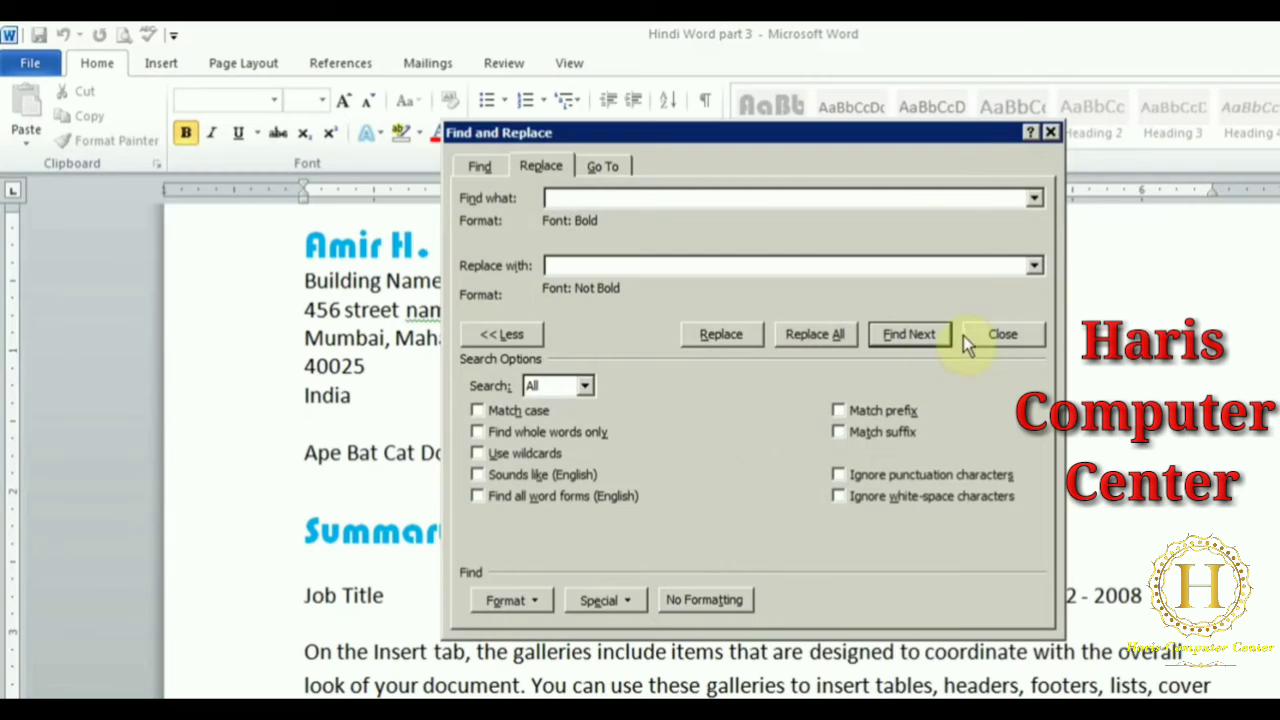
{"action": "left_click", "coordinate": [985, 334]}
{"action": "left_click", "coordinate": [312, 338]}
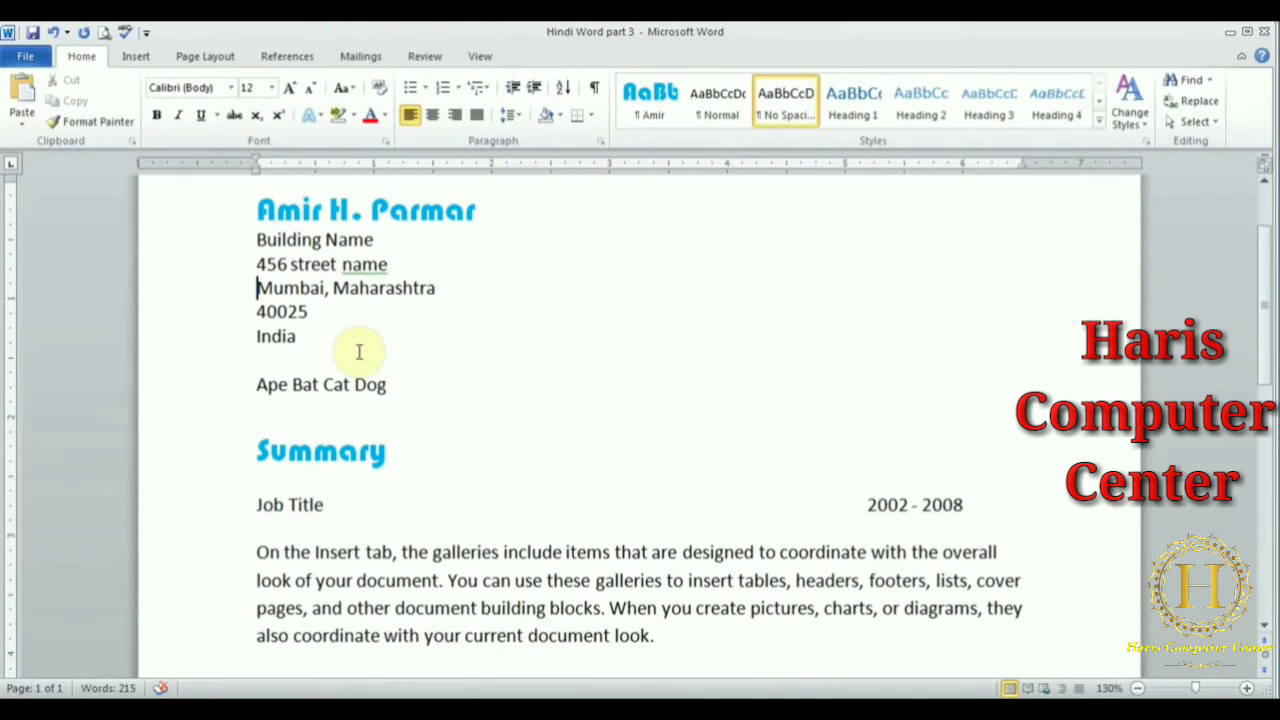
Clear the formatting criteria from both the search and the replacement in Find and Replace, and close the dialog.
{"action": "left_click", "coordinate": [1199, 104]}
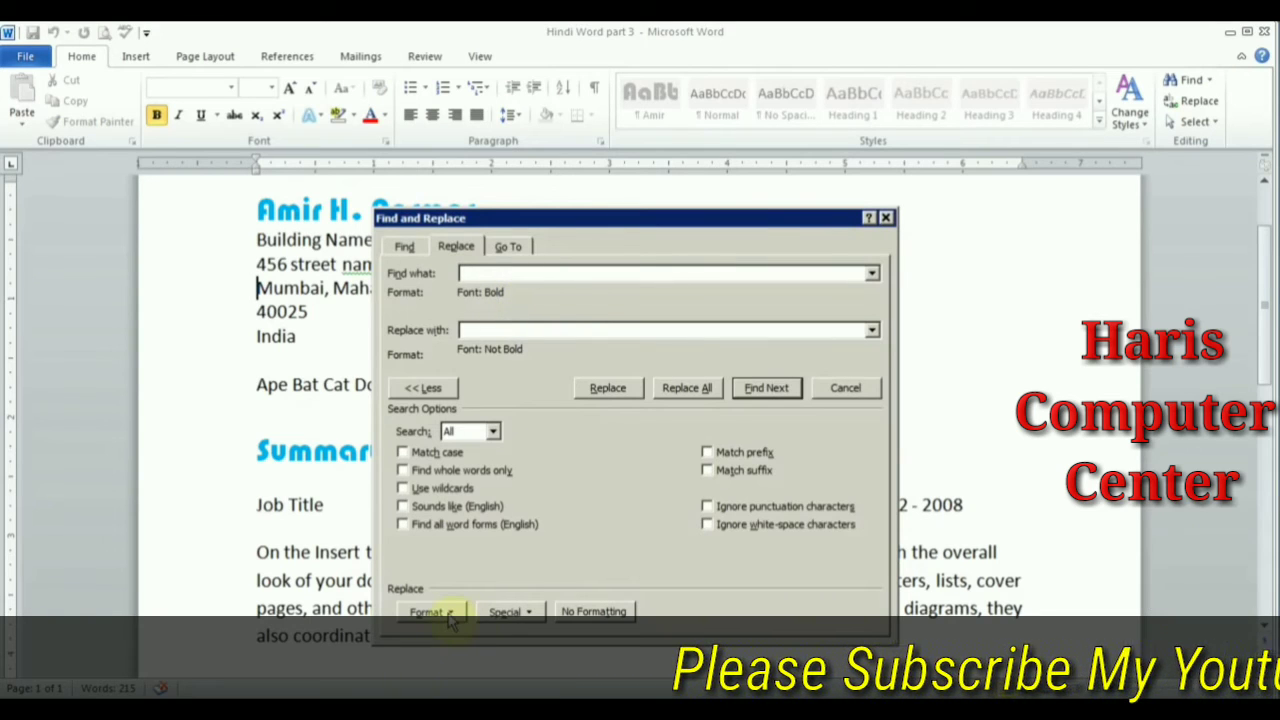
{"action": "left_click", "coordinate": [622, 612]}
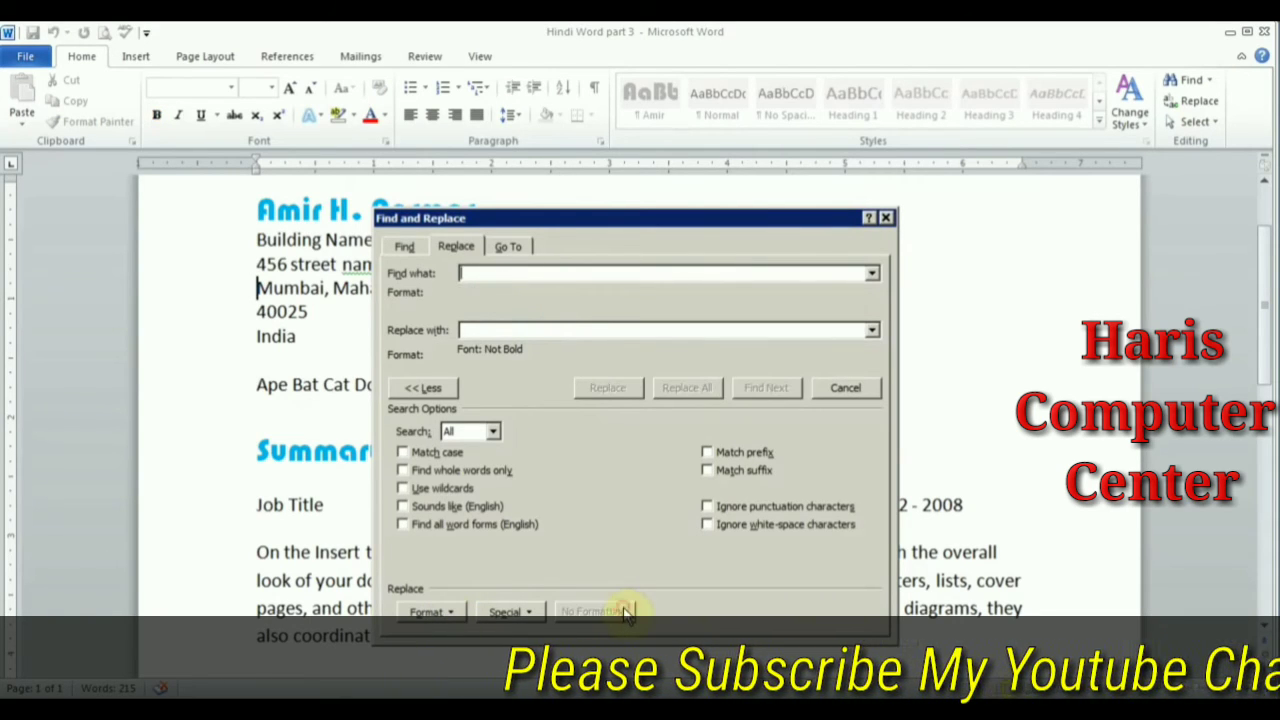
{"action": "left_click", "coordinate": [531, 334]}
{"action": "left_click", "coordinate": [577, 610]}
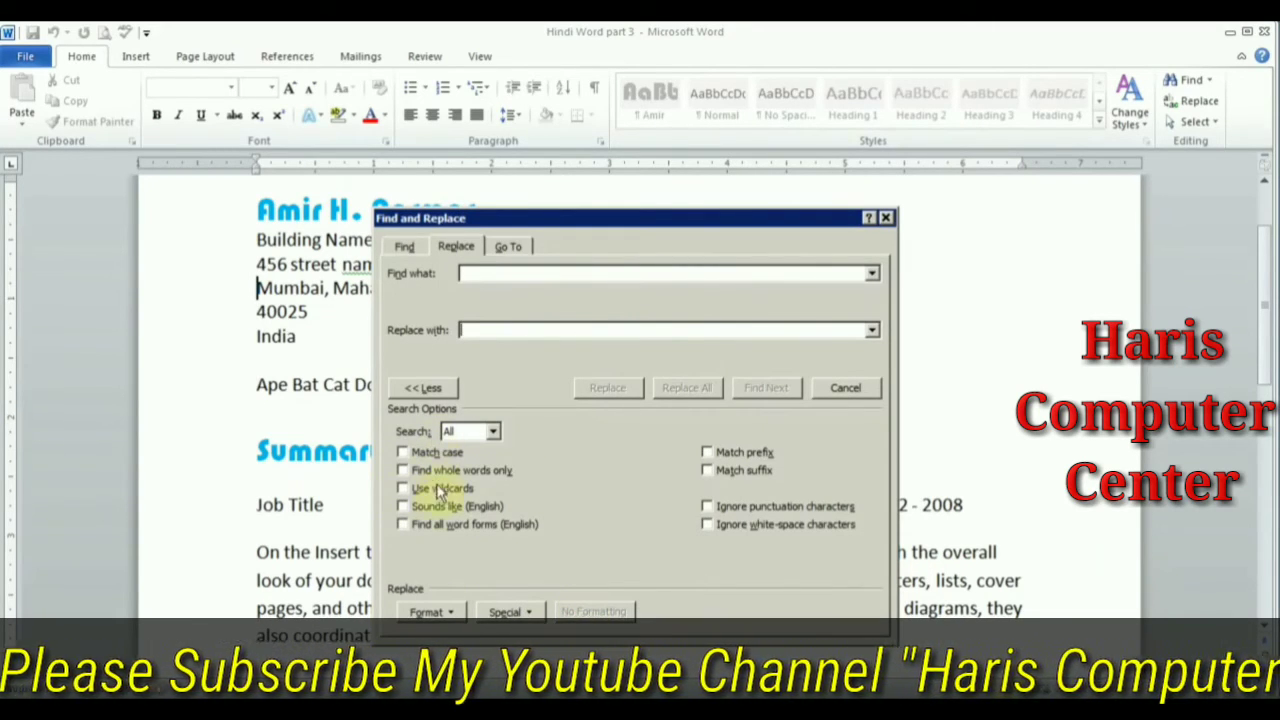
{"action": "left_click", "coordinate": [432, 611]}
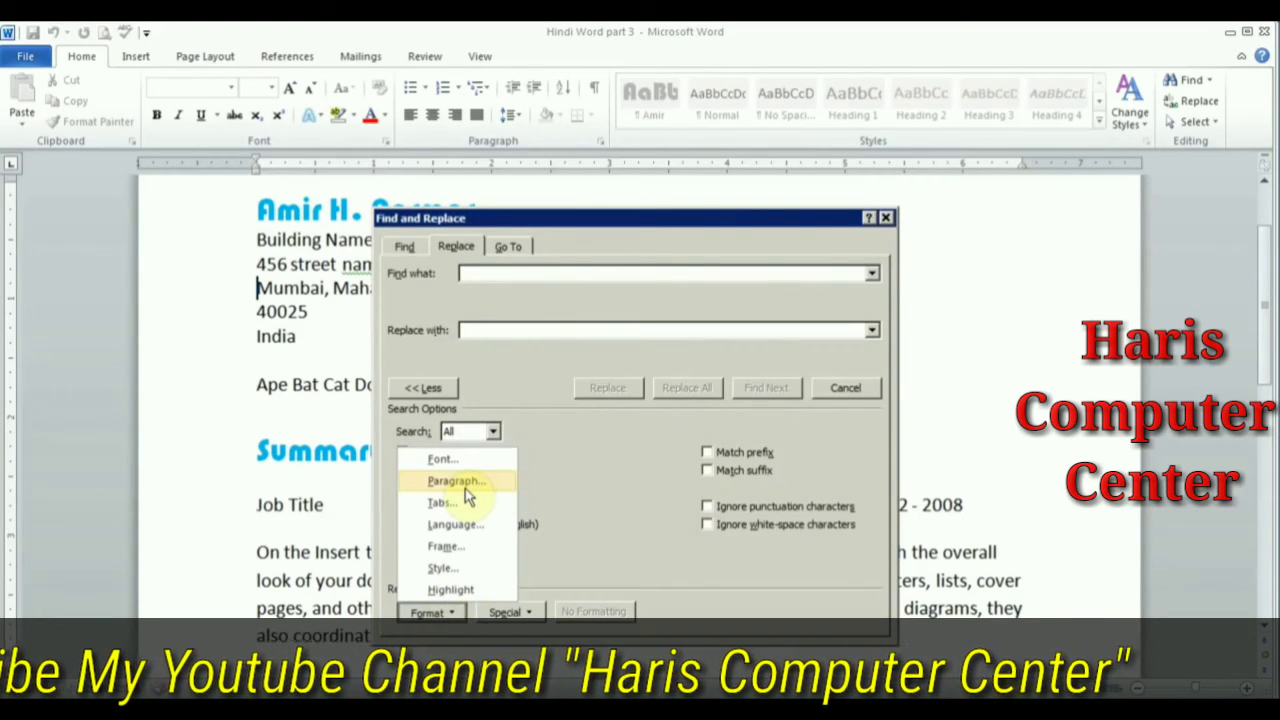
{"action": "left_click", "coordinate": [624, 497]}
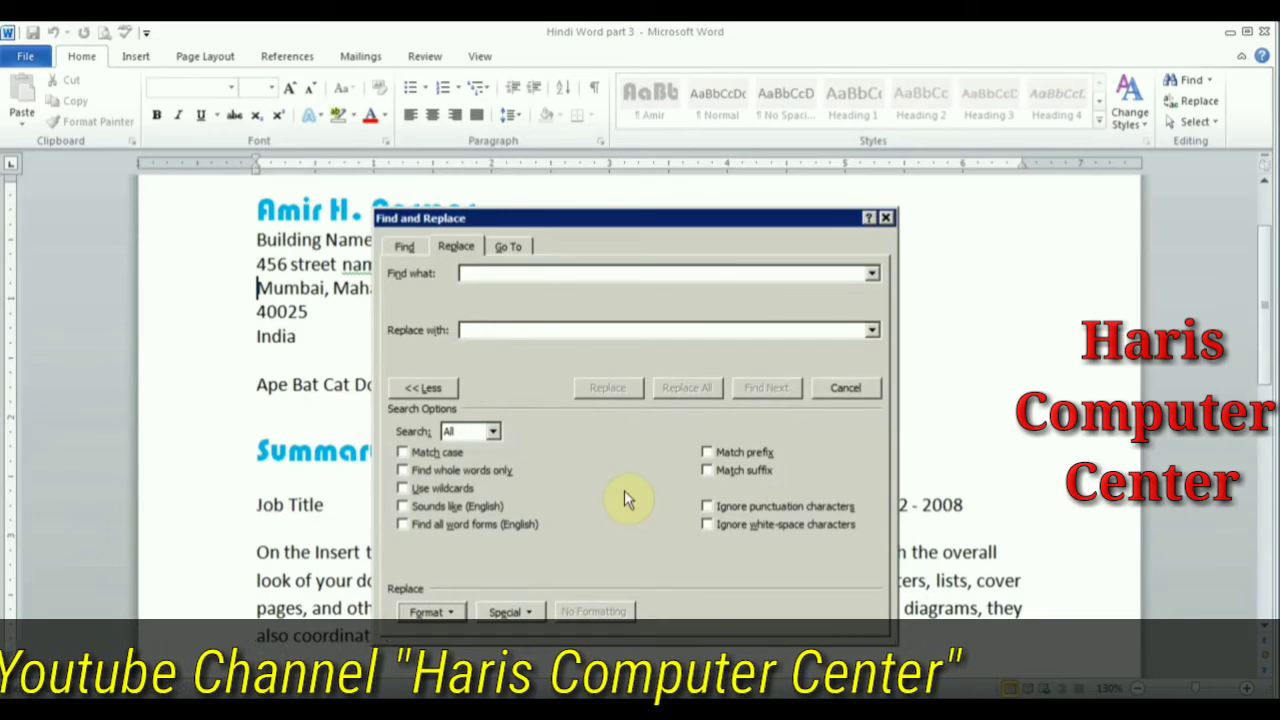
{"action": "left_click", "coordinate": [889, 218]}
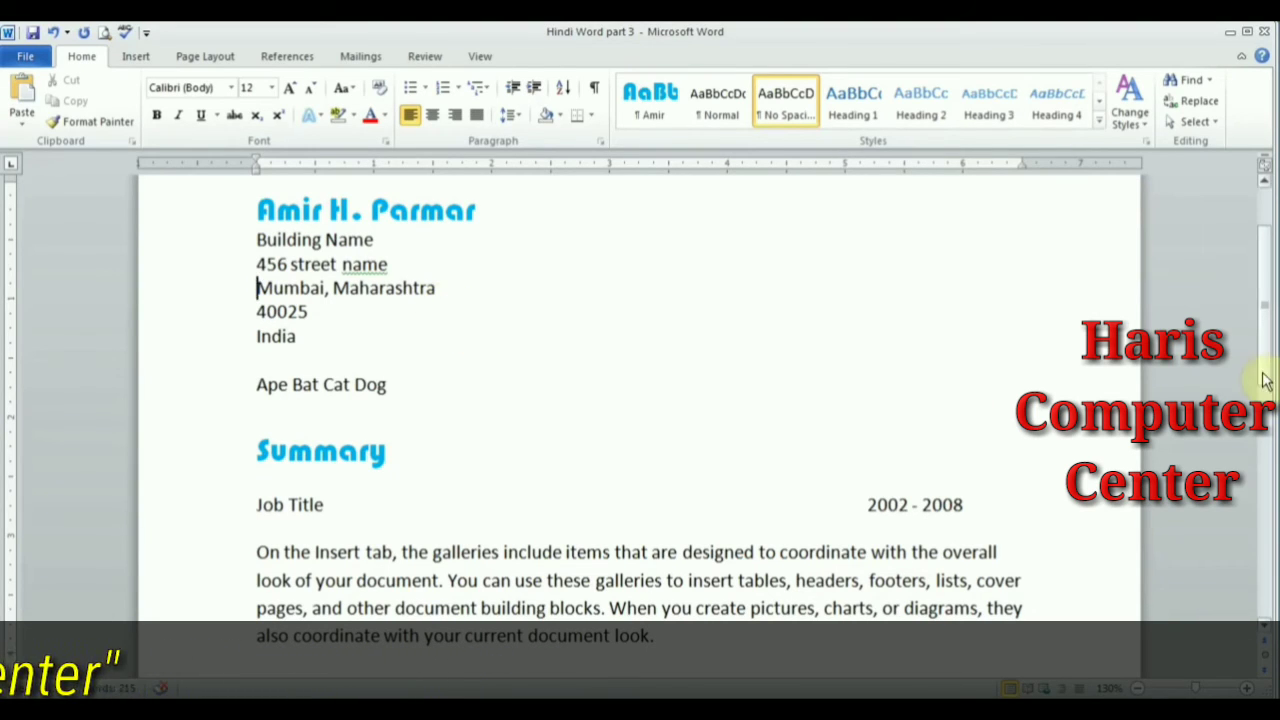
Delete the "a" from "Cat" and "Bat" and the second "m" from the city name, and place the cursor before the name heading.
{"action": "left_click_drag", "start_coordinate": [1263, 372], "coordinate": [1262, 332]}
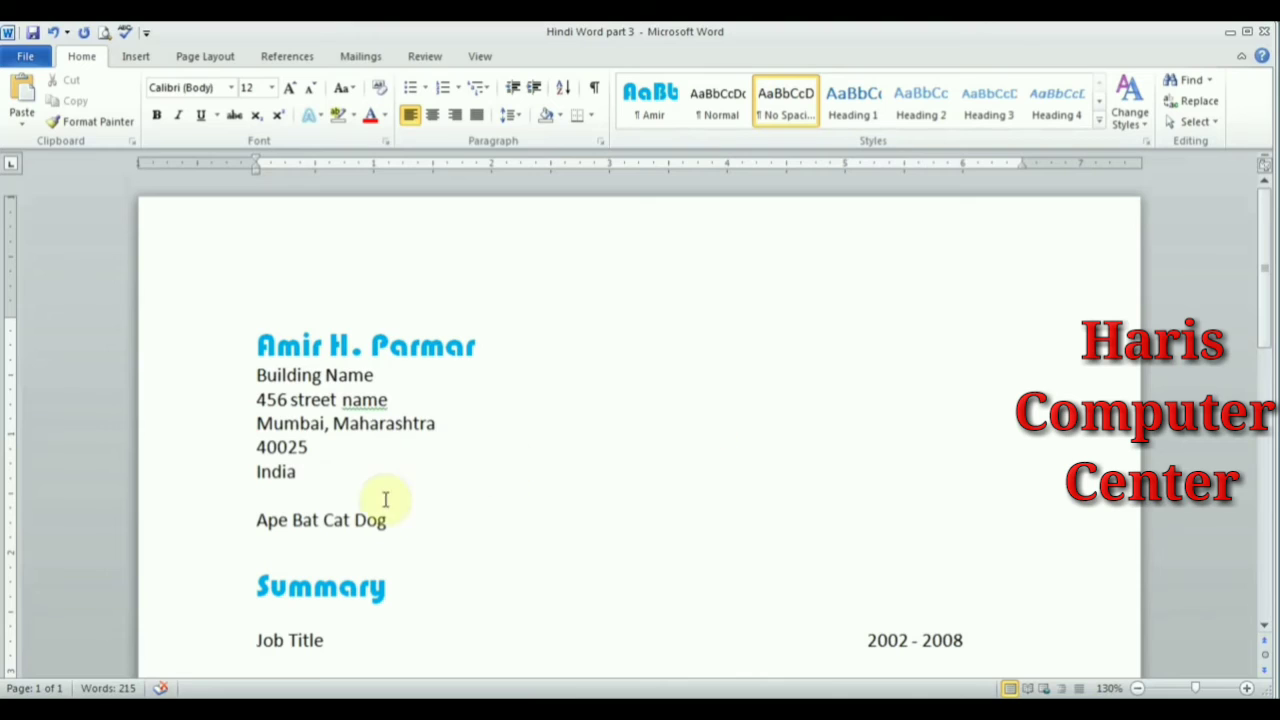
{"action": "left_click", "coordinate": [345, 520]}
{"action": "key", "text": "BackSpace"}
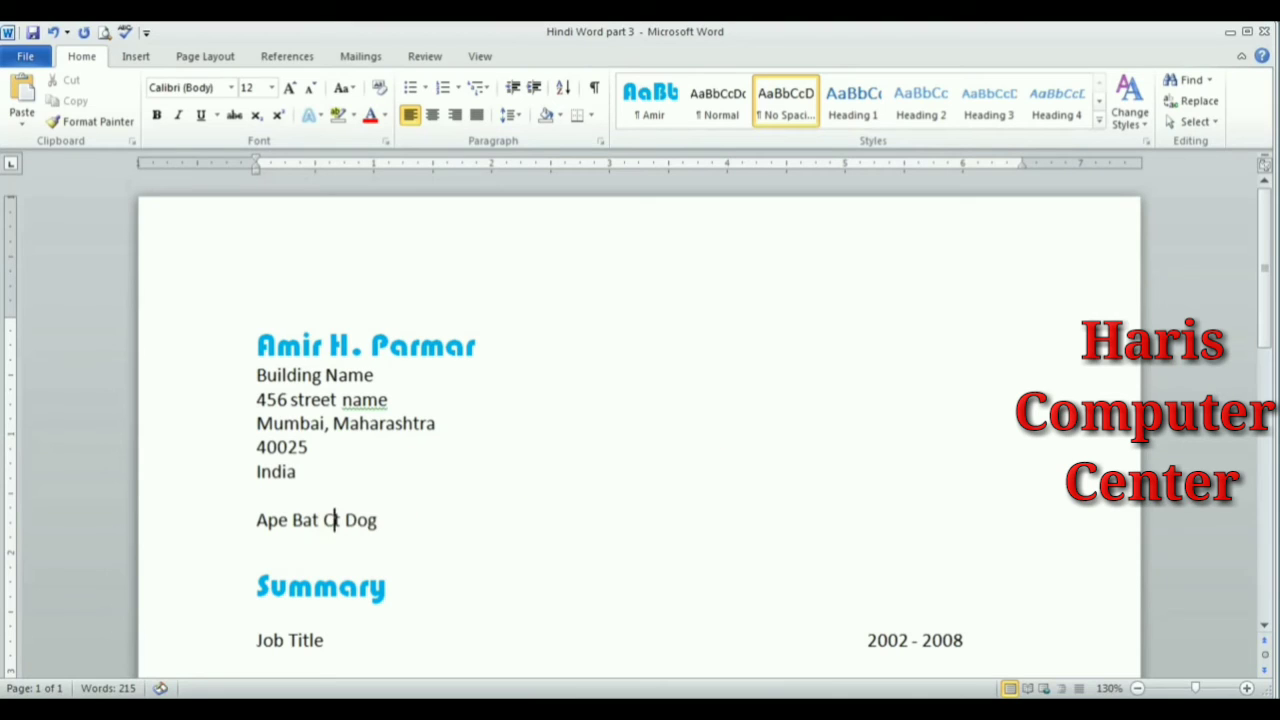
{"action": "left_click", "coordinate": [310, 520]}
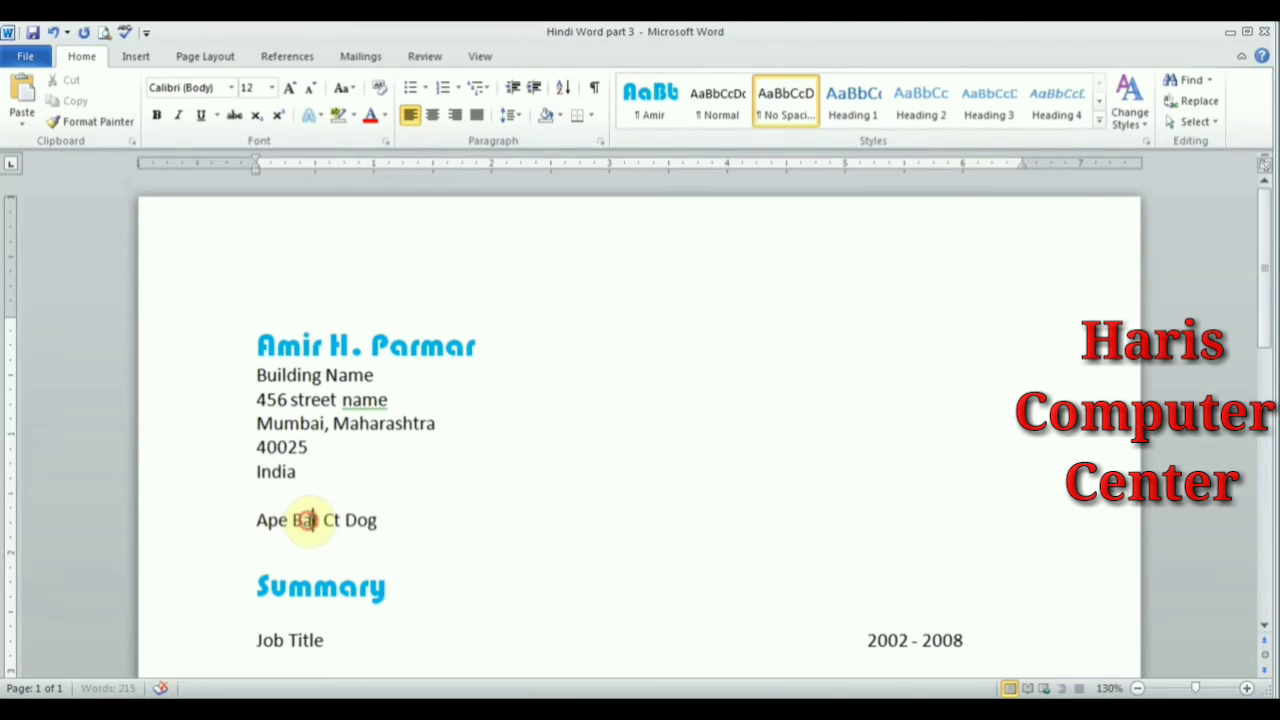
{"action": "key", "text": "BackSpace"}
{"action": "left_click", "coordinate": [289, 447]}
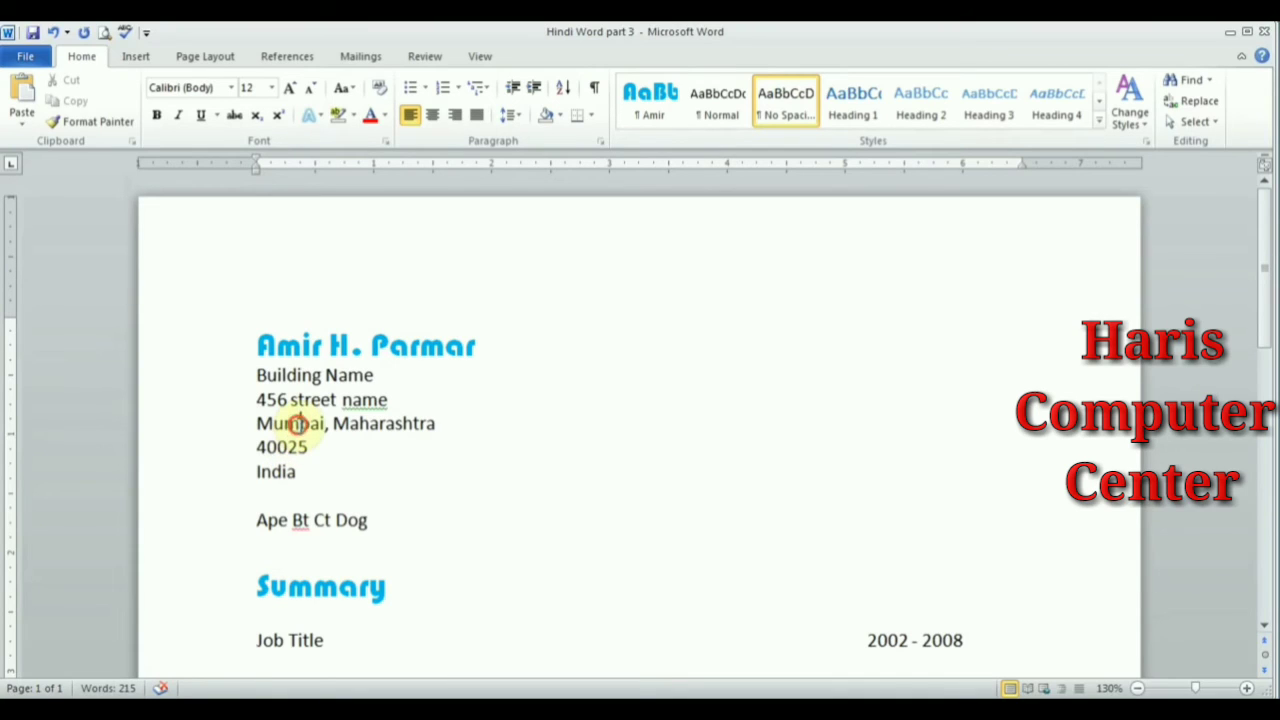
{"action": "left_click", "coordinate": [297, 423]}
{"action": "key", "text": "BackSpace"}
{"action": "left_click", "coordinate": [254, 345]}
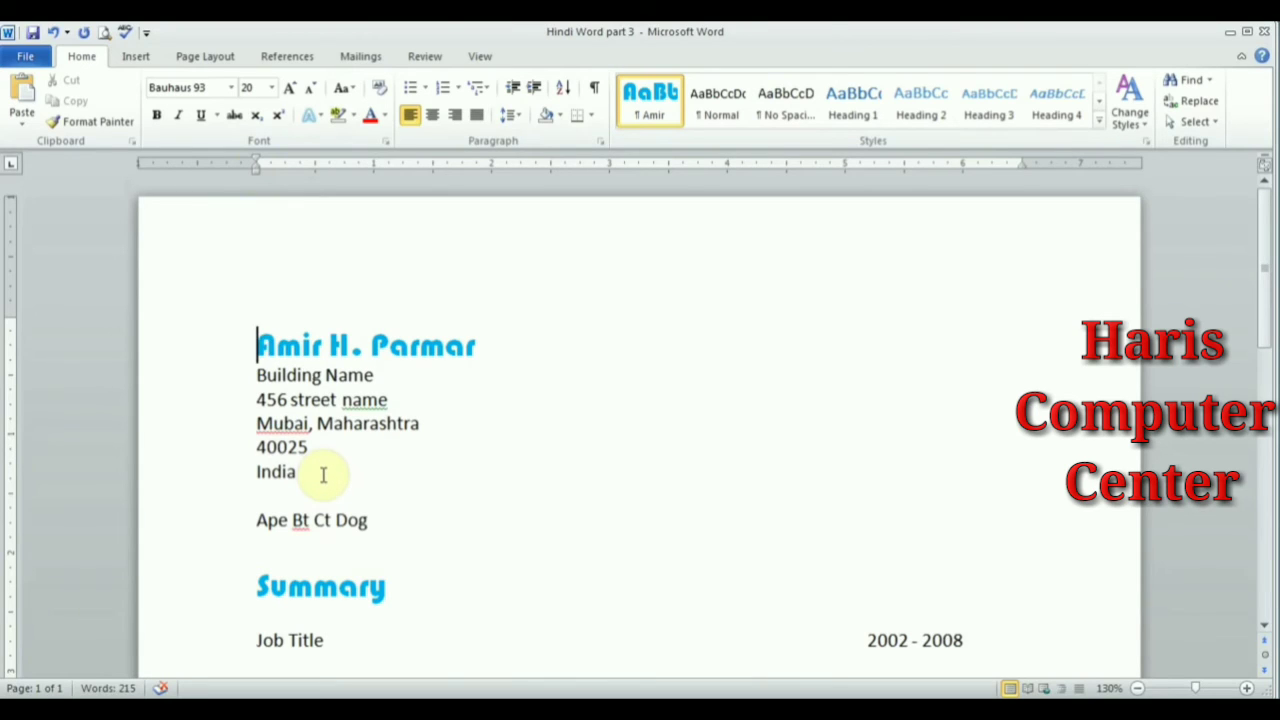
{"action": "left_click", "coordinate": [145, 36]}
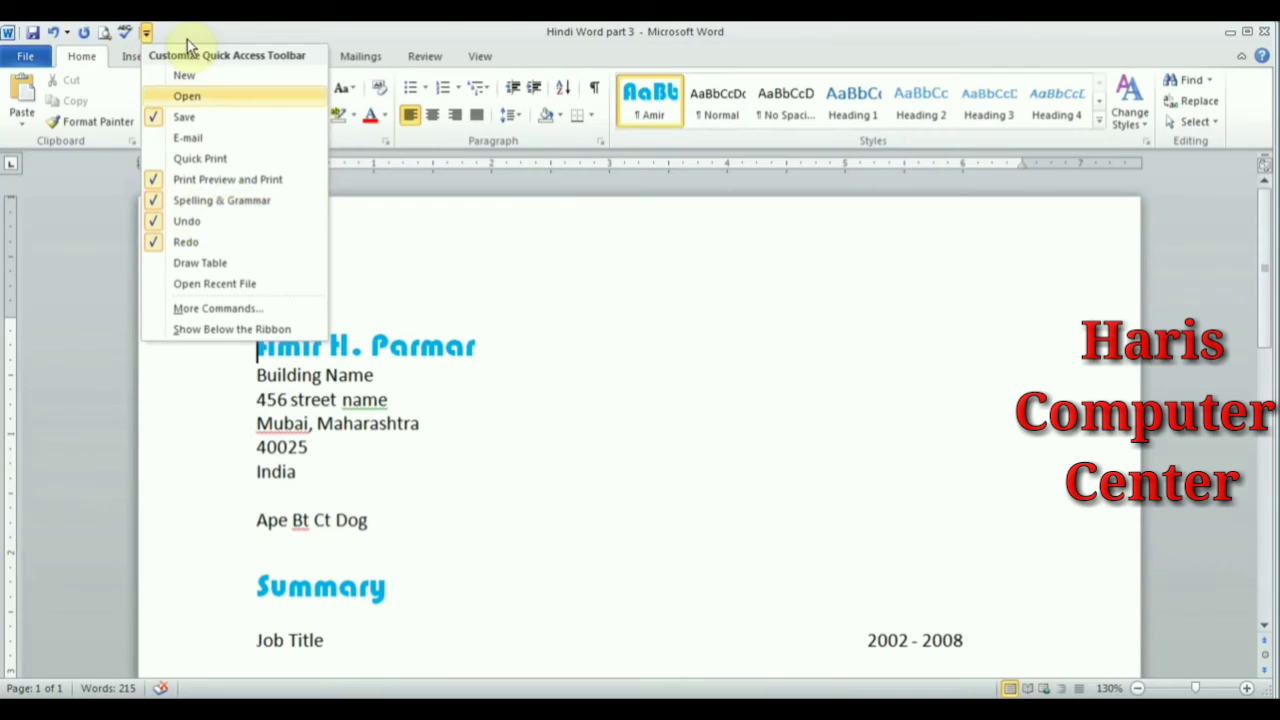
{"action": "left_click", "coordinate": [187, 39]}
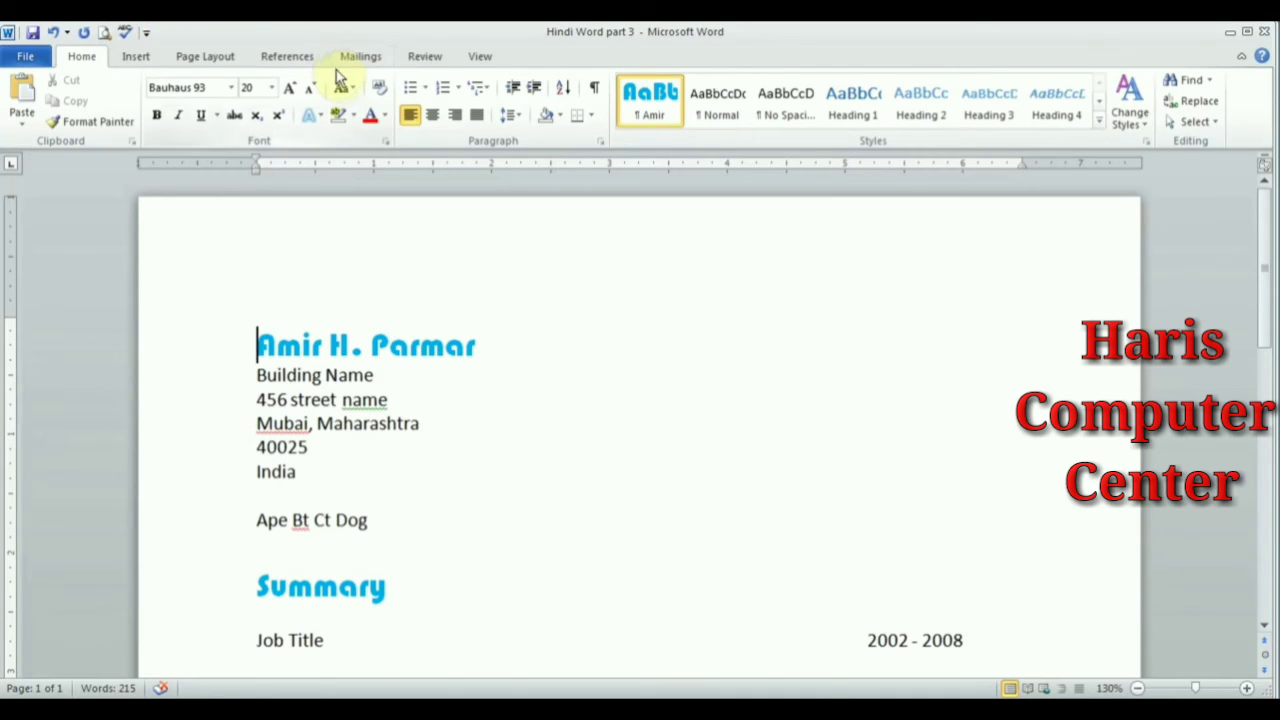
Examine the available proofing languages, highlighting English (India), and leave the language settings without applying a change.
{"action": "left_click", "coordinate": [424, 58]}
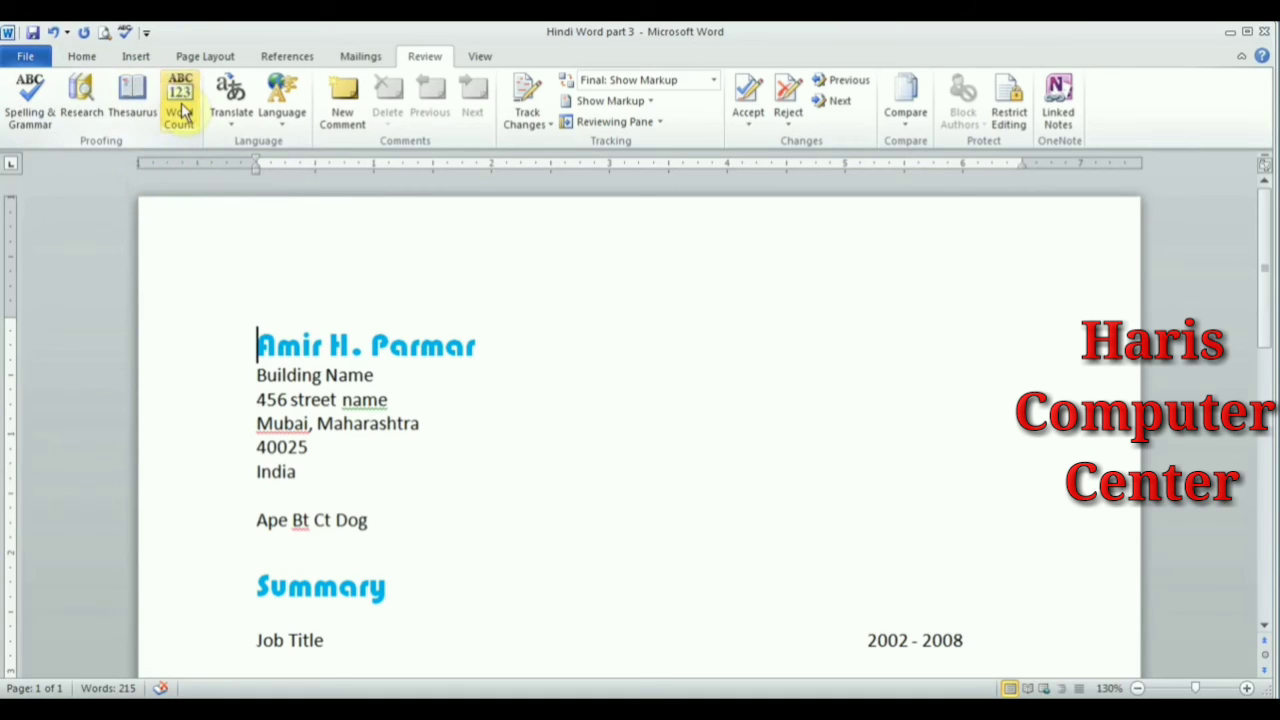
{"action": "left_click", "coordinate": [290, 125]}
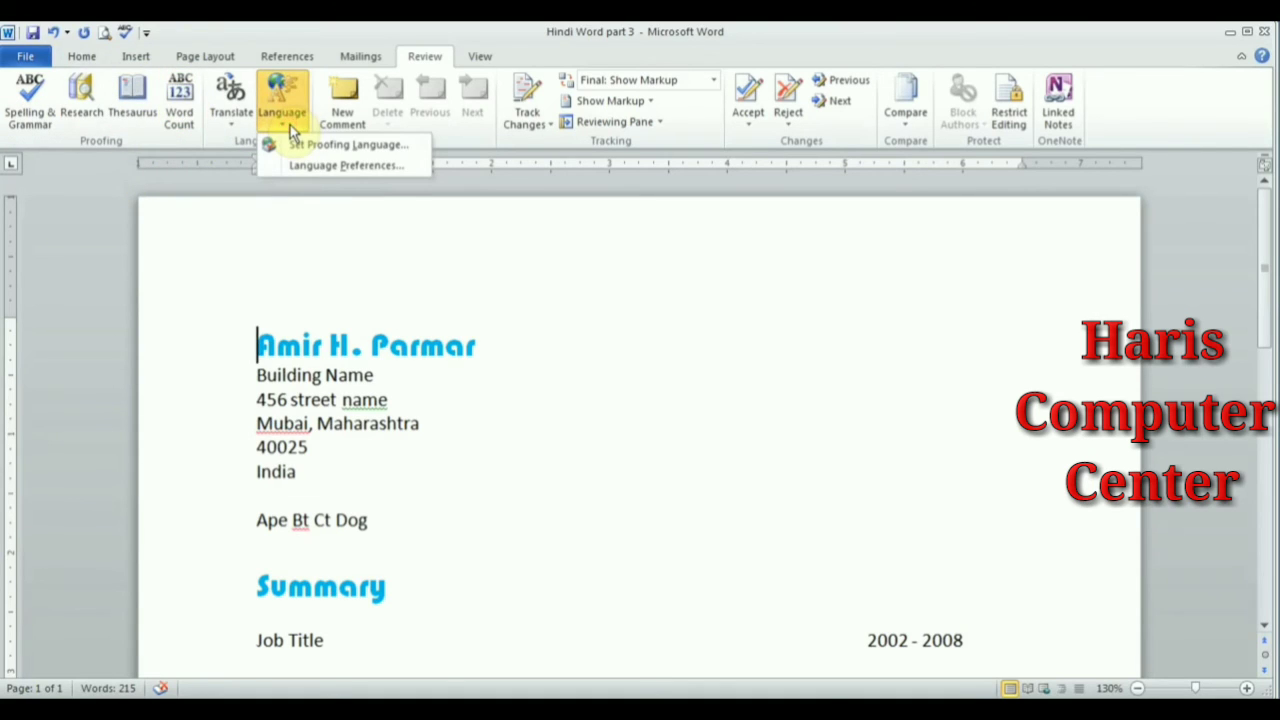
{"action": "left_click", "coordinate": [346, 146]}
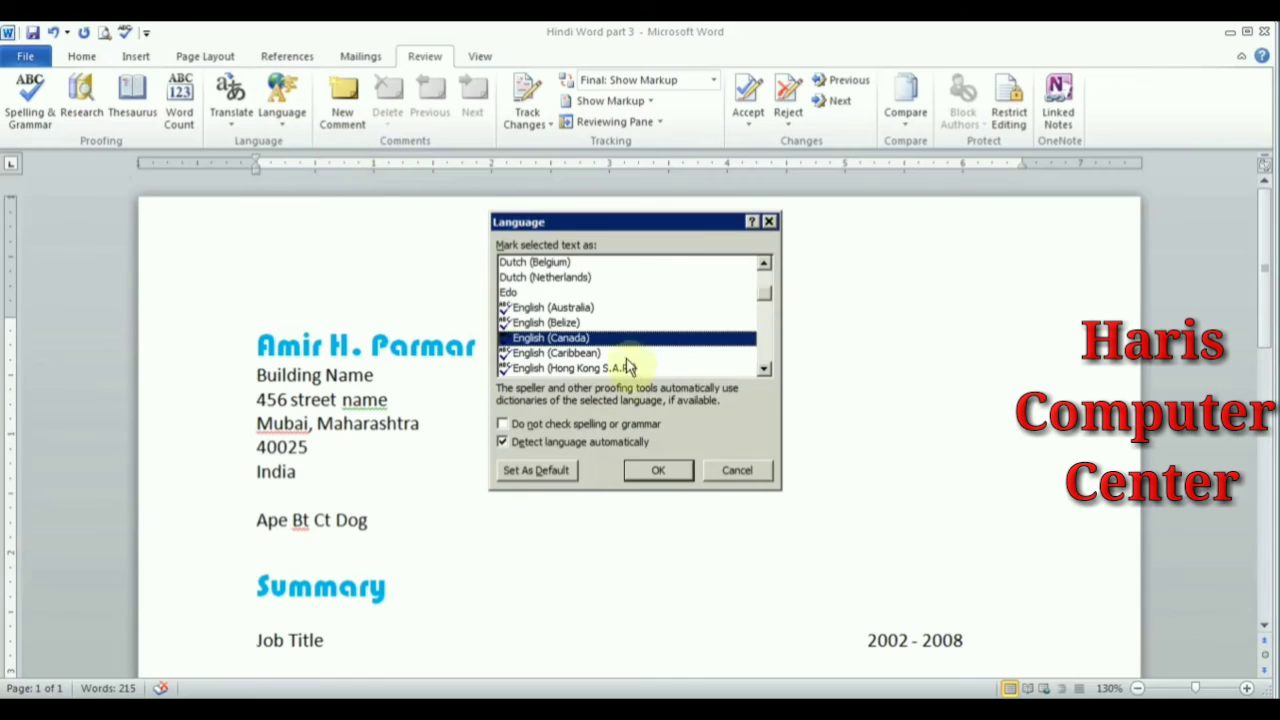
{"action": "left_click", "coordinate": [763, 372]}
{"action": "left_click", "coordinate": [763, 372]}
{"action": "left_click", "coordinate": [763, 372]}
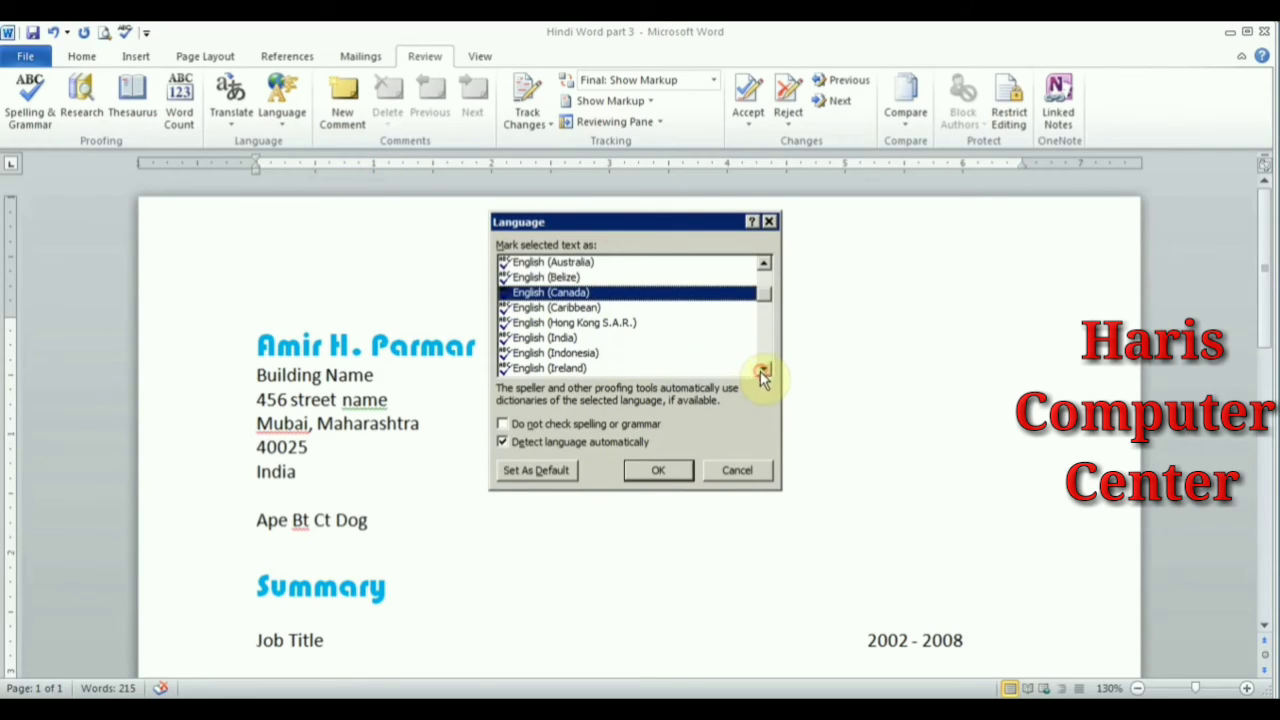
{"action": "left_click", "coordinate": [564, 340]}
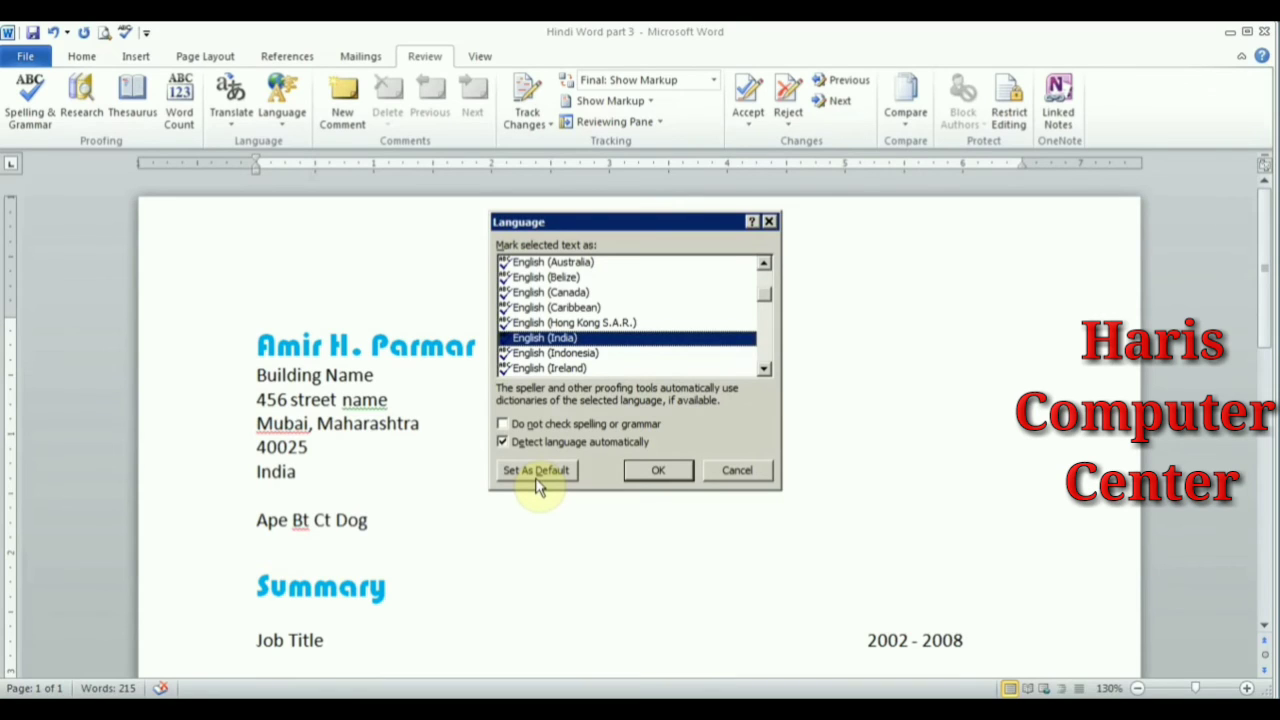
{"action": "left_click", "coordinate": [737, 472]}
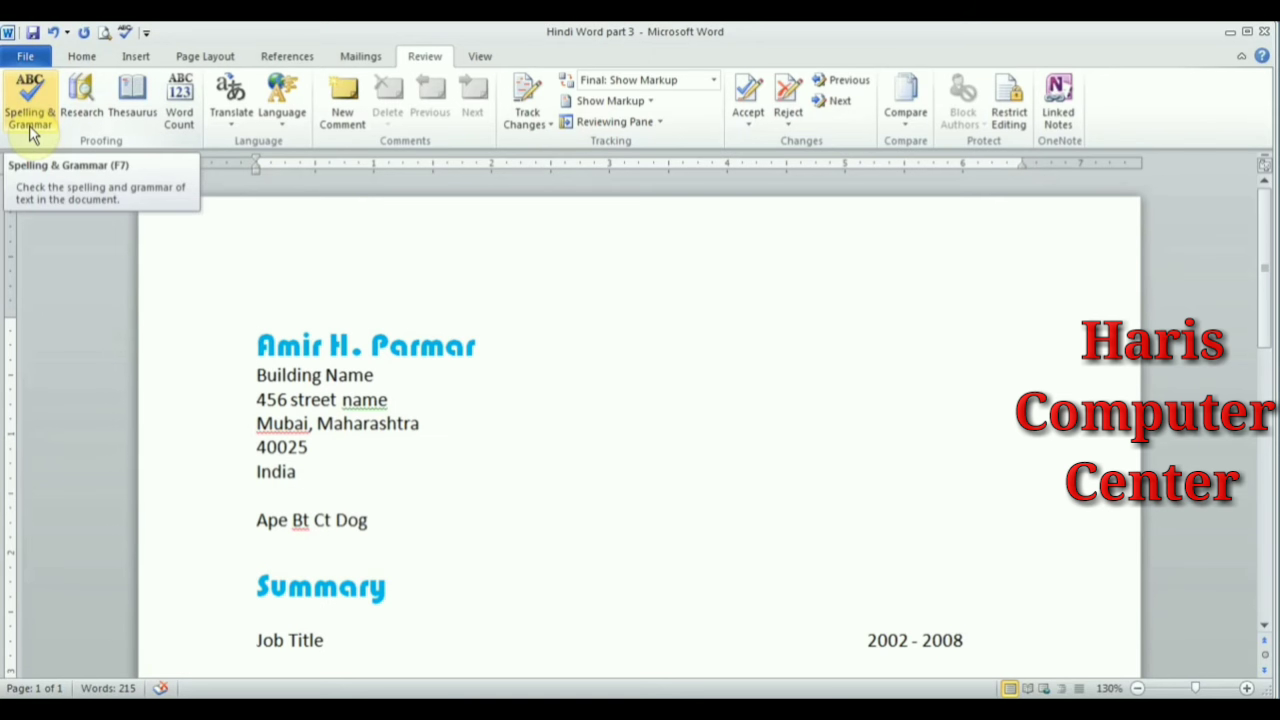
Start a spelling and grammar check, ignore the "name" number agreement issue once, and correct the misspelled city name with the first suggestion.
{"action": "left_click", "coordinate": [124, 35]}
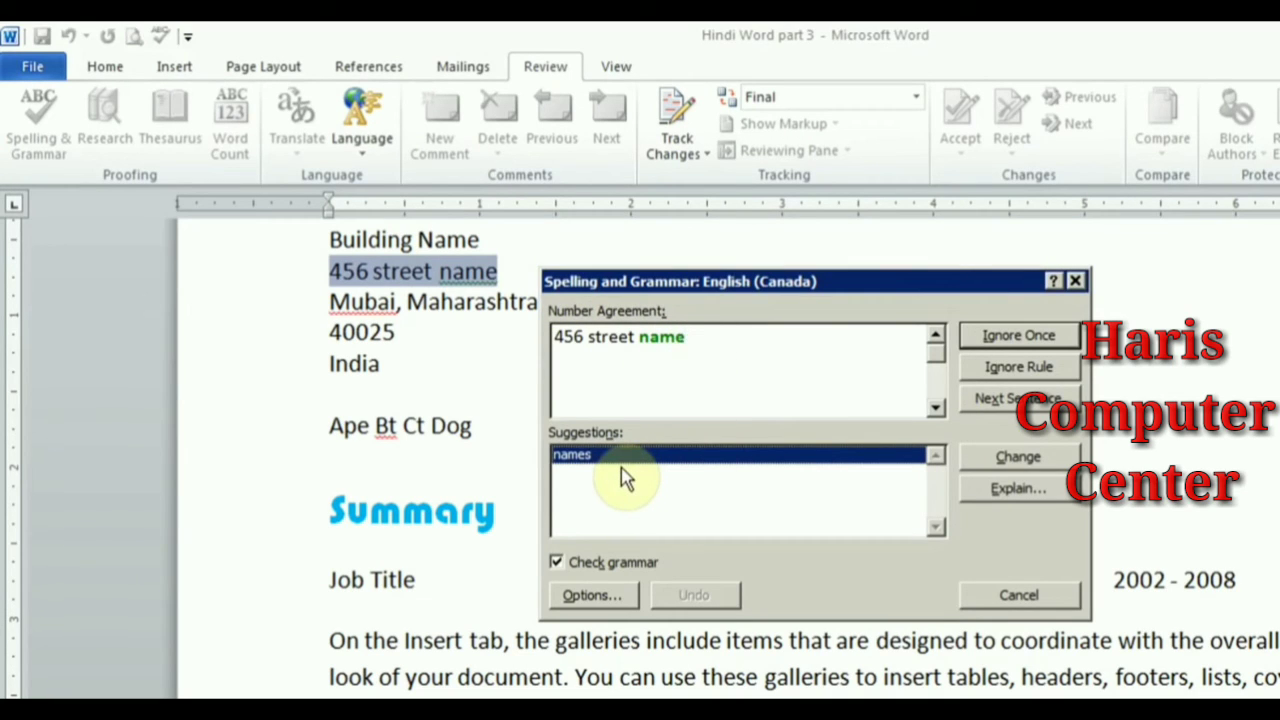
{"action": "left_click", "coordinate": [1008, 338]}
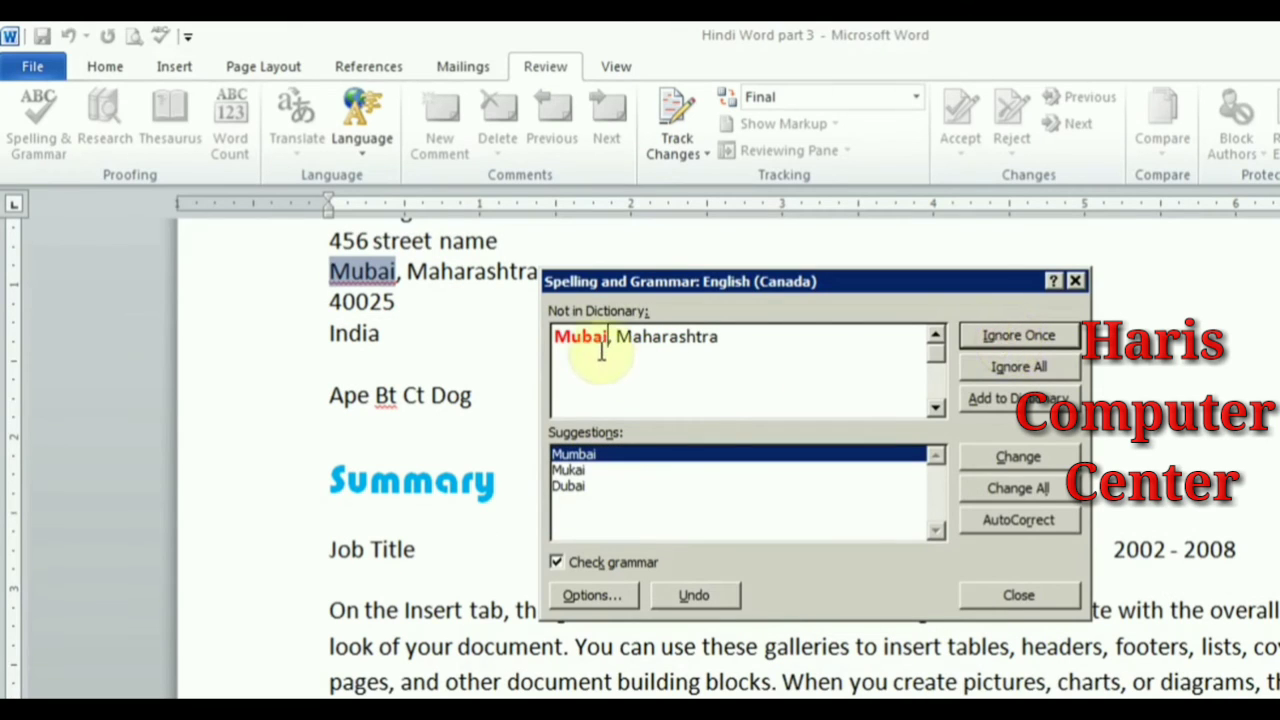
{"action": "left_click", "coordinate": [570, 487]}
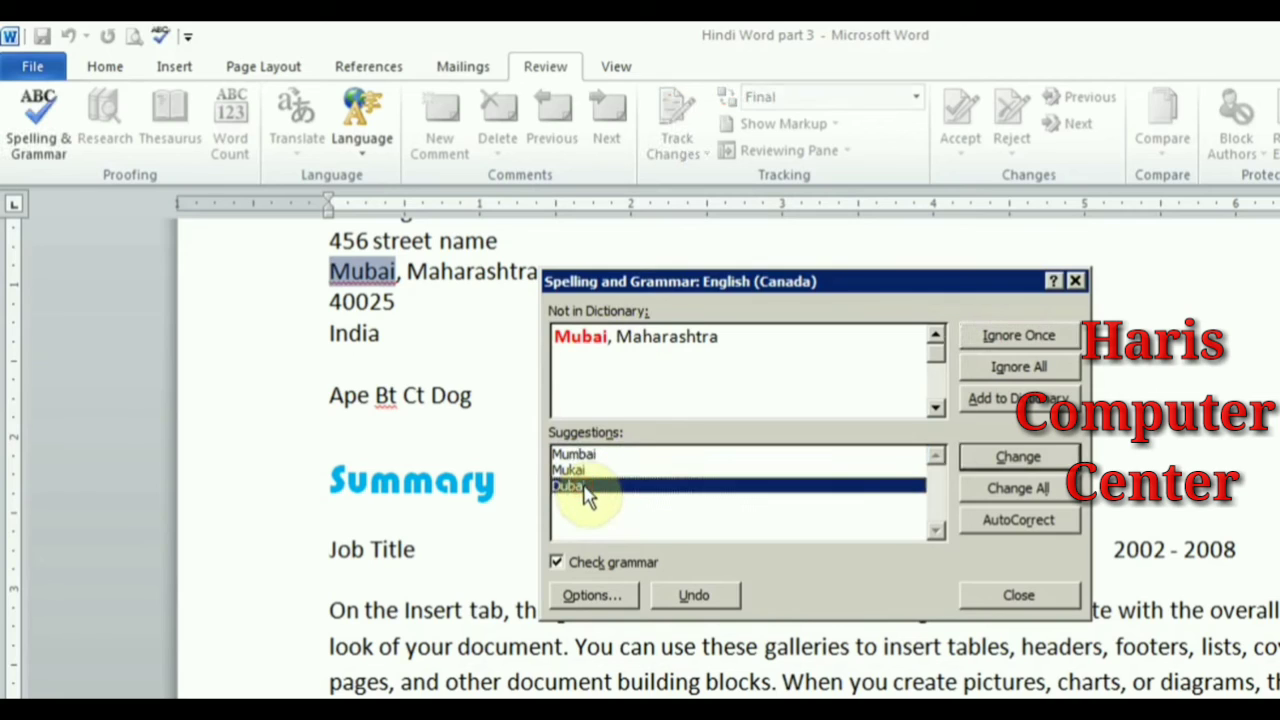
{"action": "left_click", "coordinate": [578, 455]}
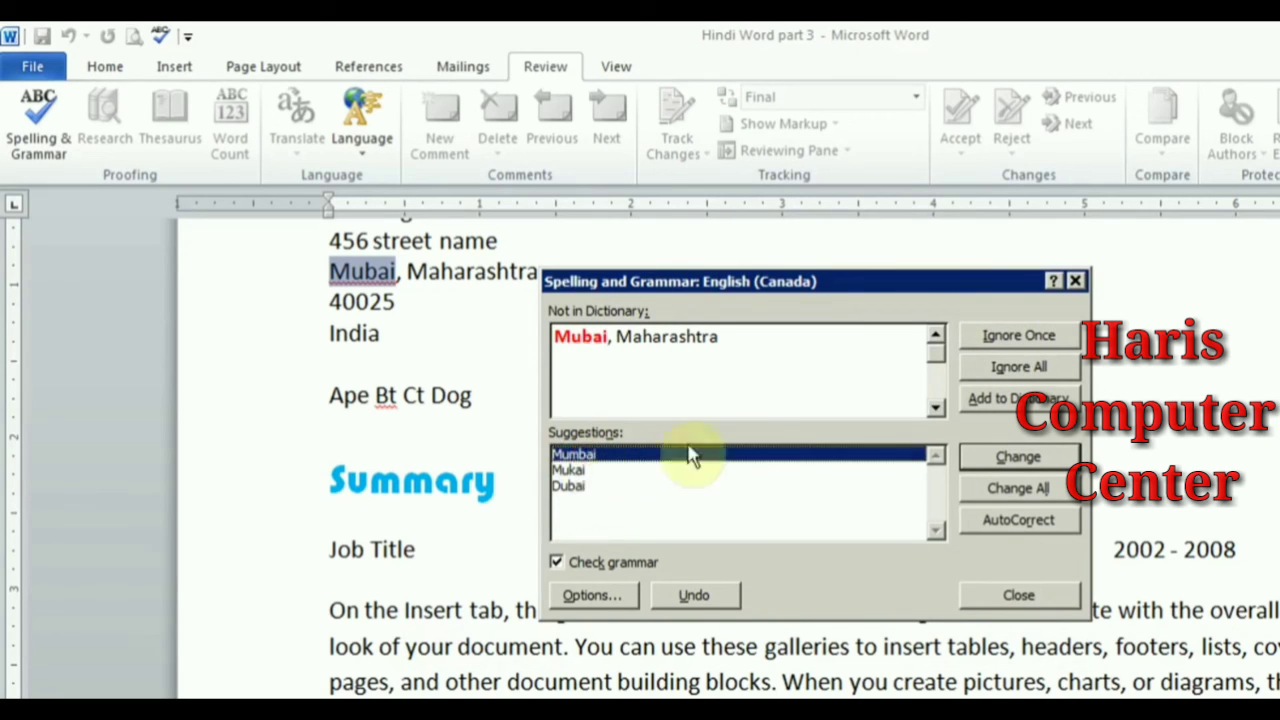
{"action": "left_click", "coordinate": [1020, 460]}
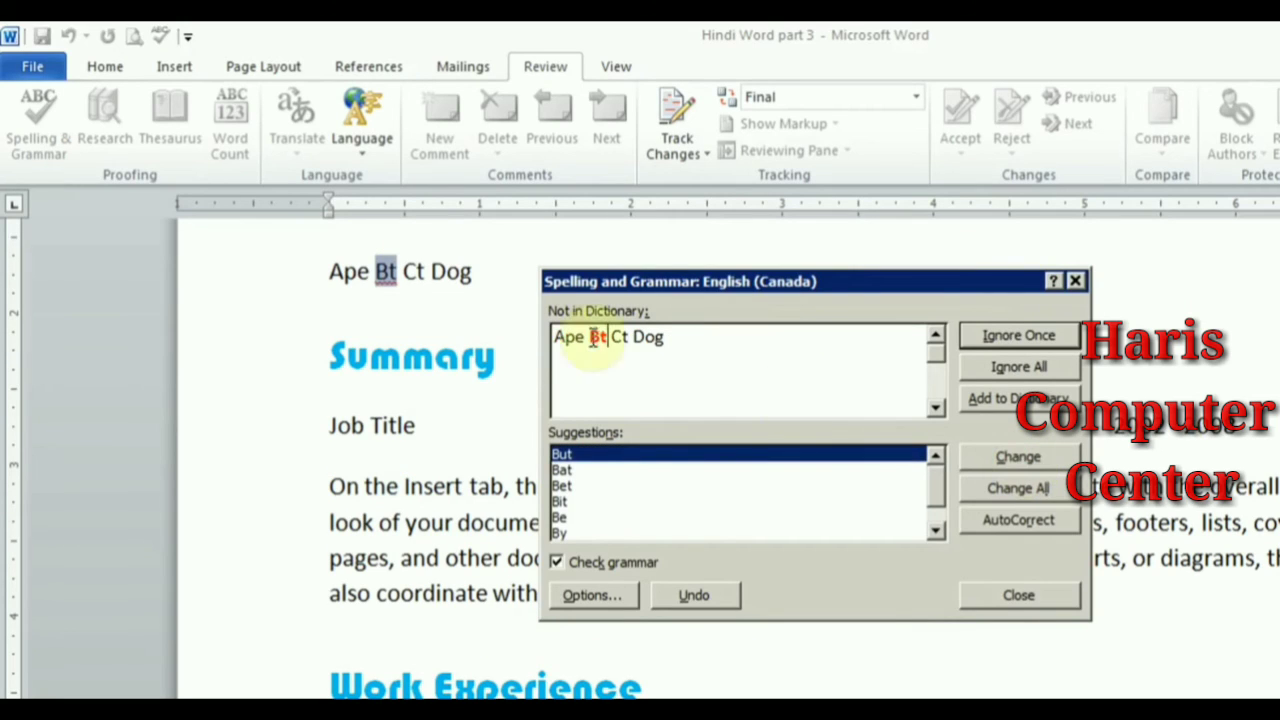
Correct "Bt" to the suggested "Bat" and finish the spelling and grammar check.
{"action": "left_click", "coordinate": [578, 470]}
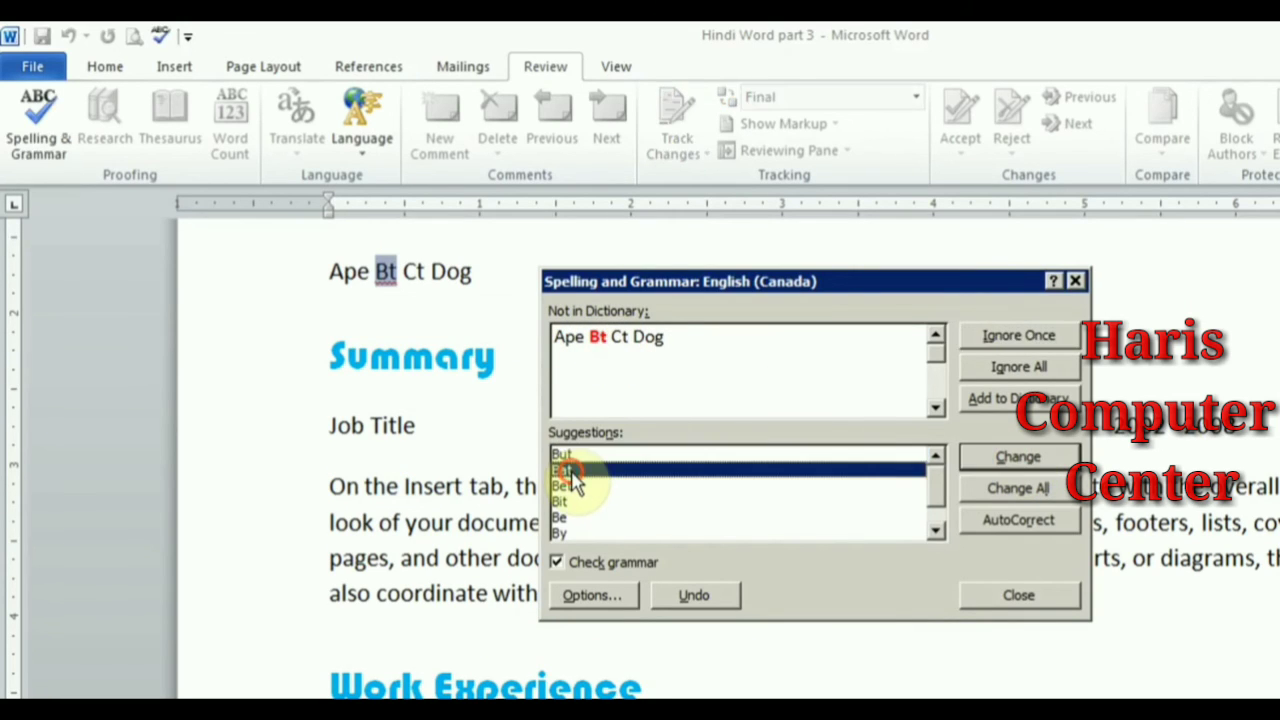
{"action": "left_click", "coordinate": [1013, 460]}
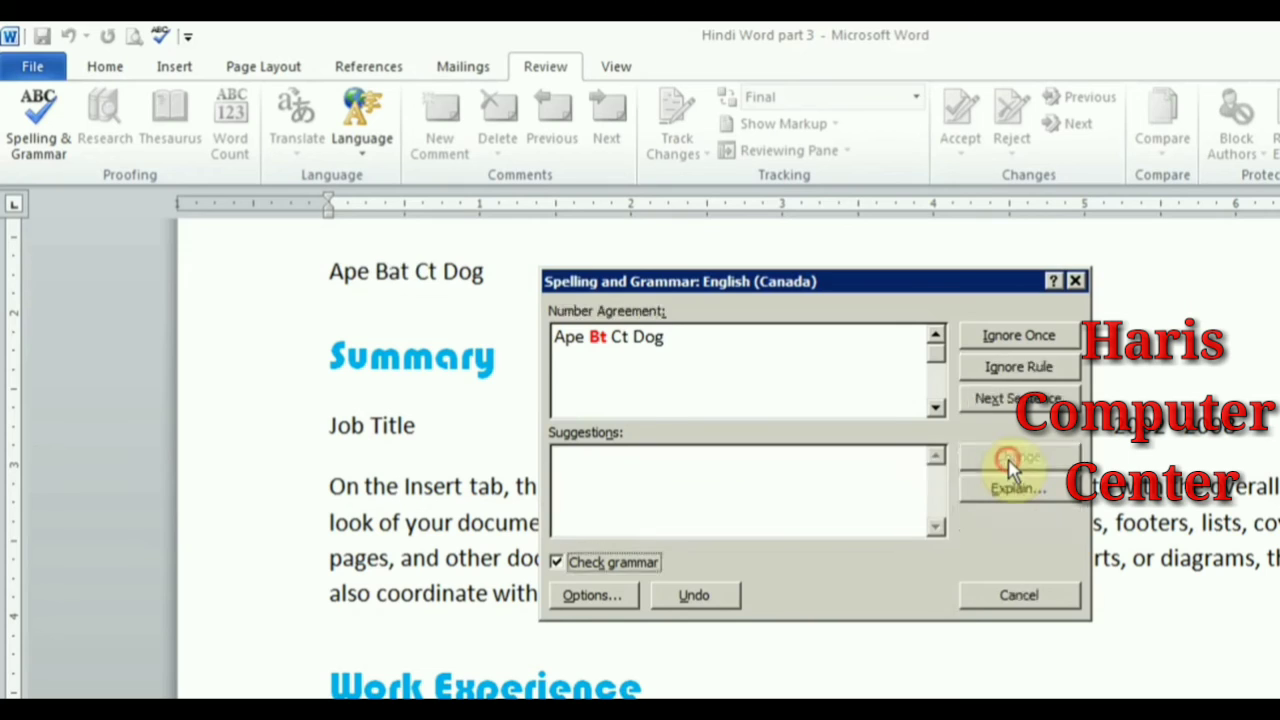
{"action": "left_click", "coordinate": [782, 524]}
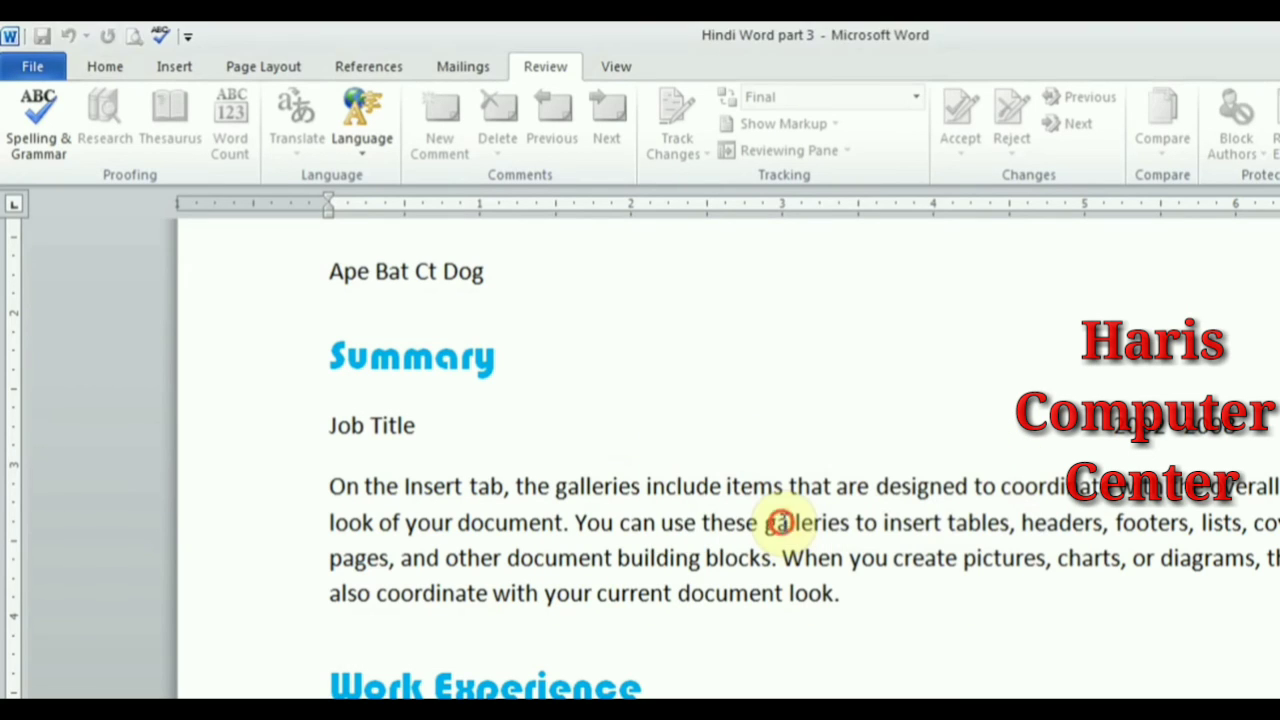
In the Summary paragraph, misspell "galleries" as "gallries" and "create" as "crete", and add an extra space between "are" and "designed".
{"action": "left_click", "coordinate": [596, 490]}
{"action": "key", "text": "BackSpace"}
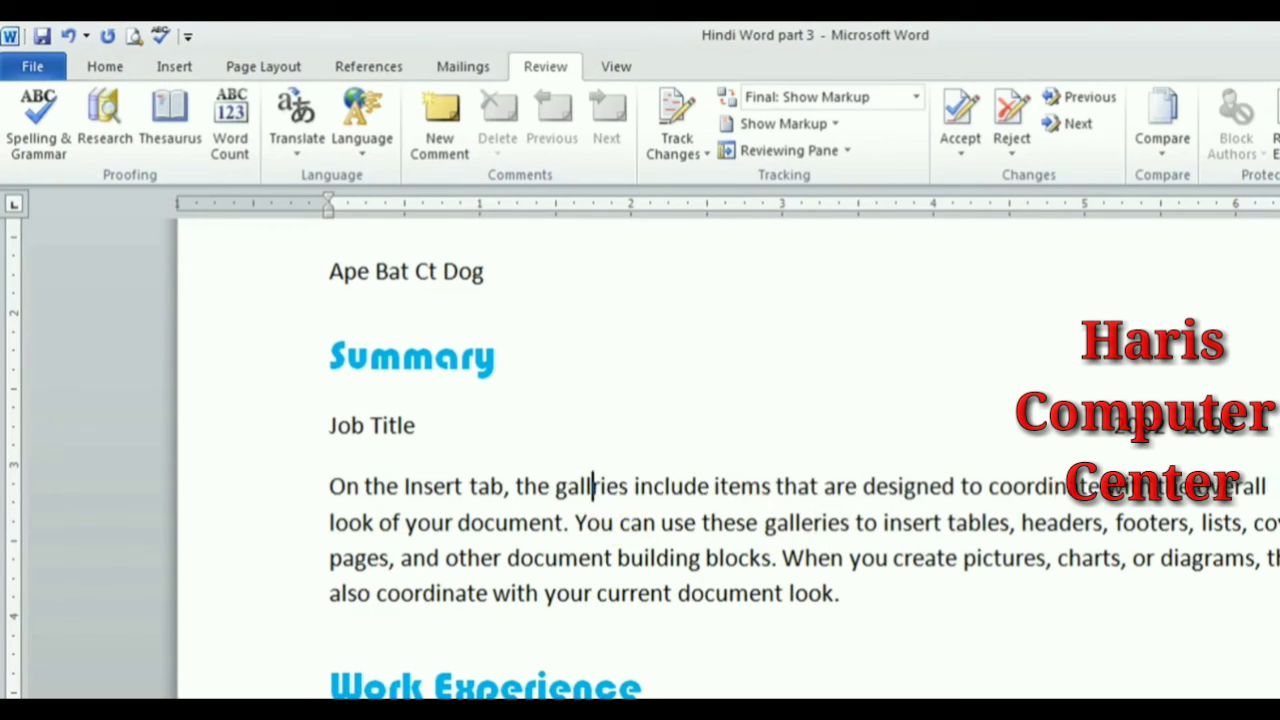
{"action": "left_click", "coordinate": [930, 558]}
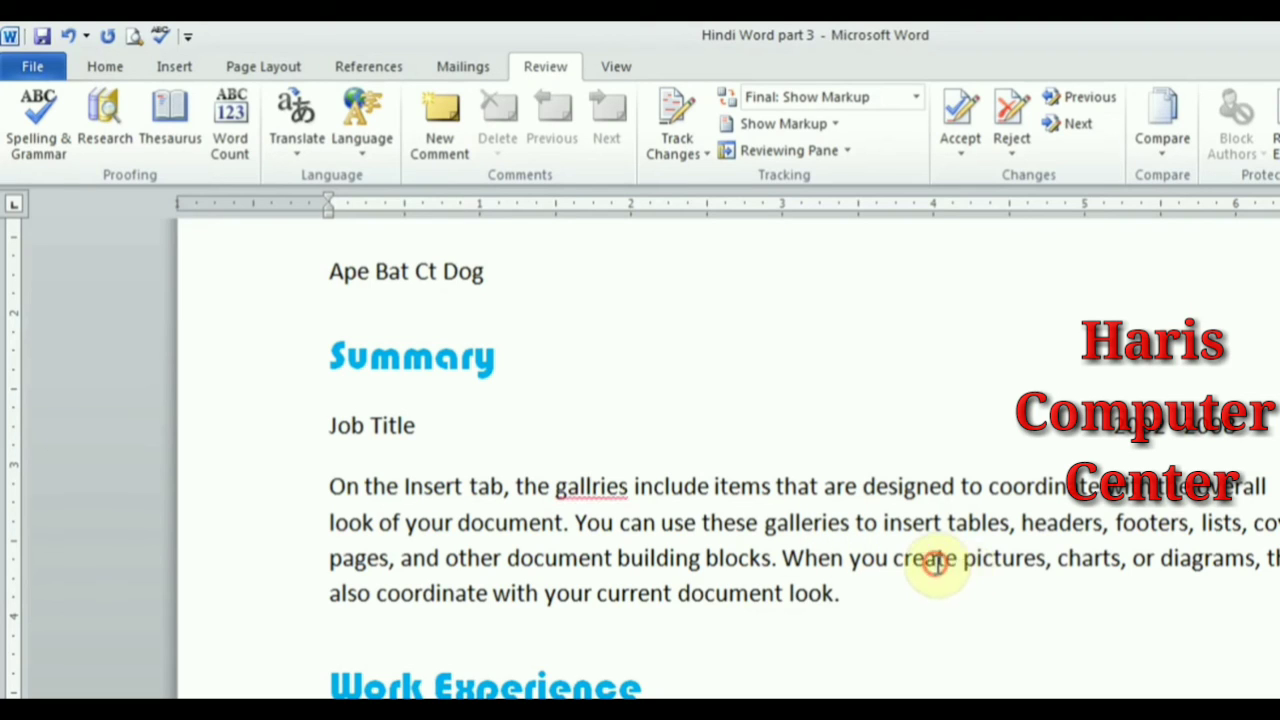
{"action": "key", "text": "BackSpace"}
{"action": "left_click", "coordinate": [810, 590]}
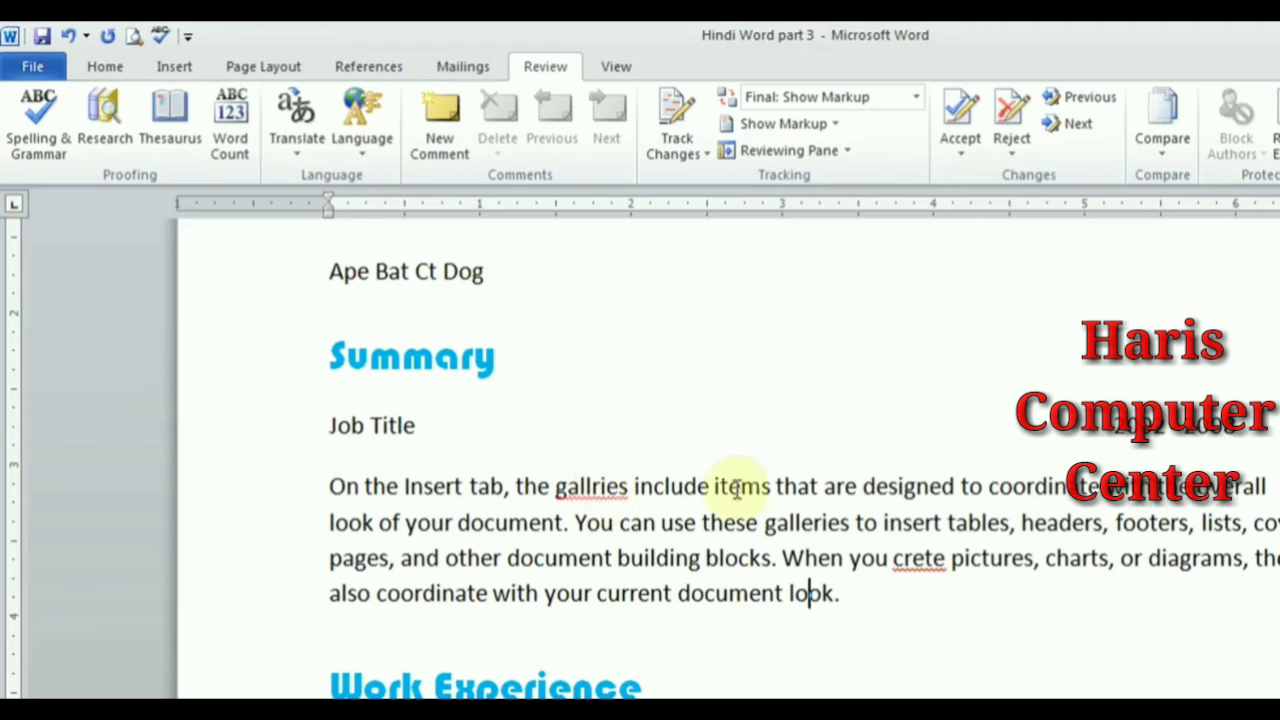
{"action": "left_click", "coordinate": [856, 486]}
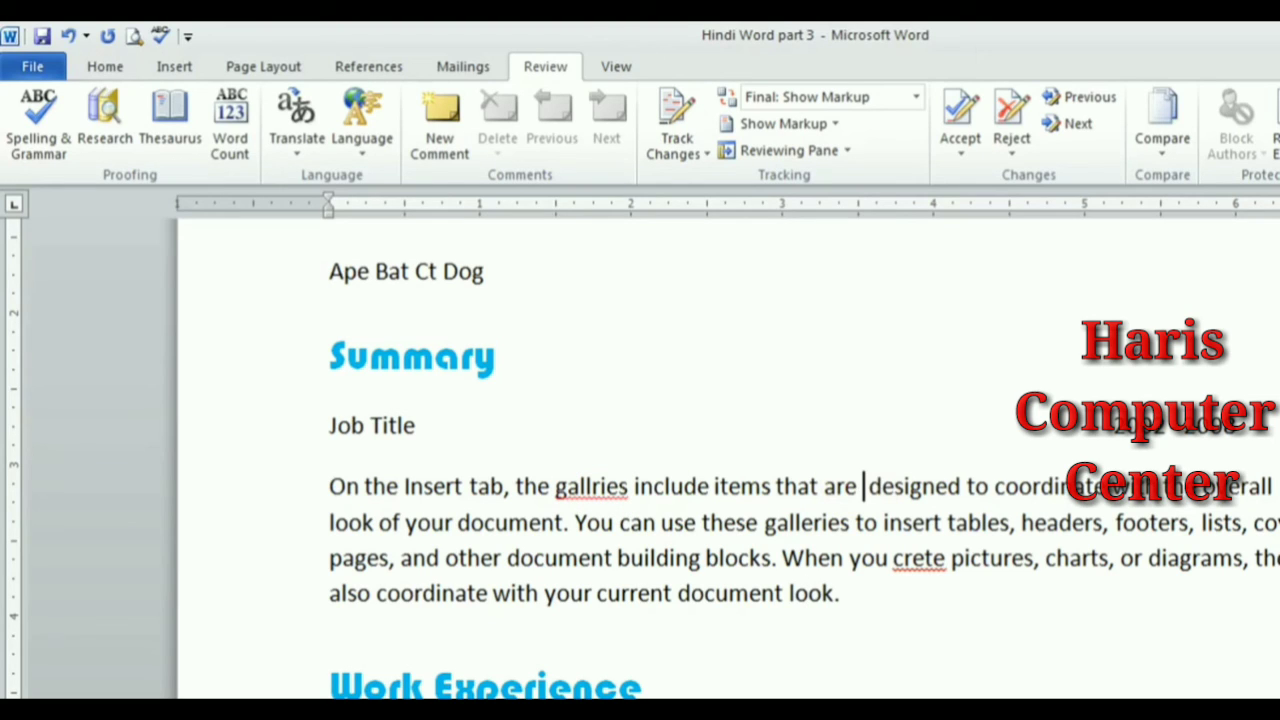
Correct the Summary paragraph's flagged errors with the suggestions "are designed", "galleries" and "create".
{"action": "right_click", "coordinate": [866, 487]}
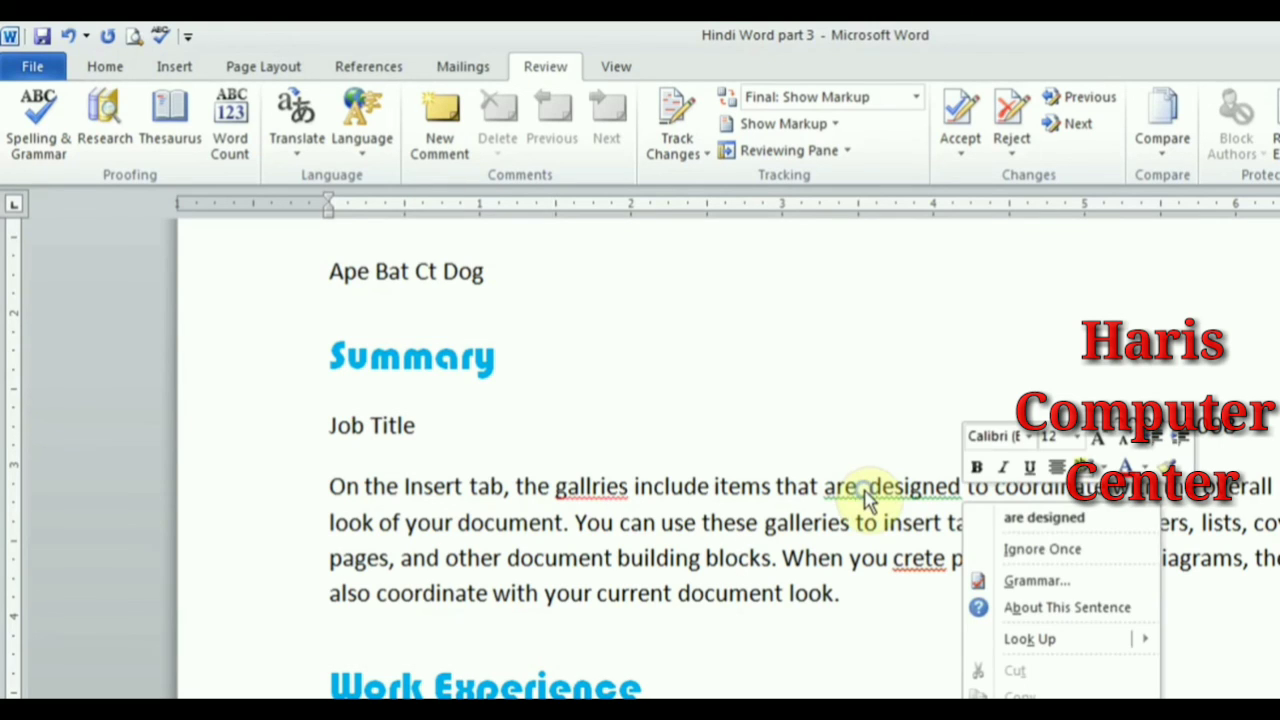
{"action": "left_click", "coordinate": [1044, 519]}
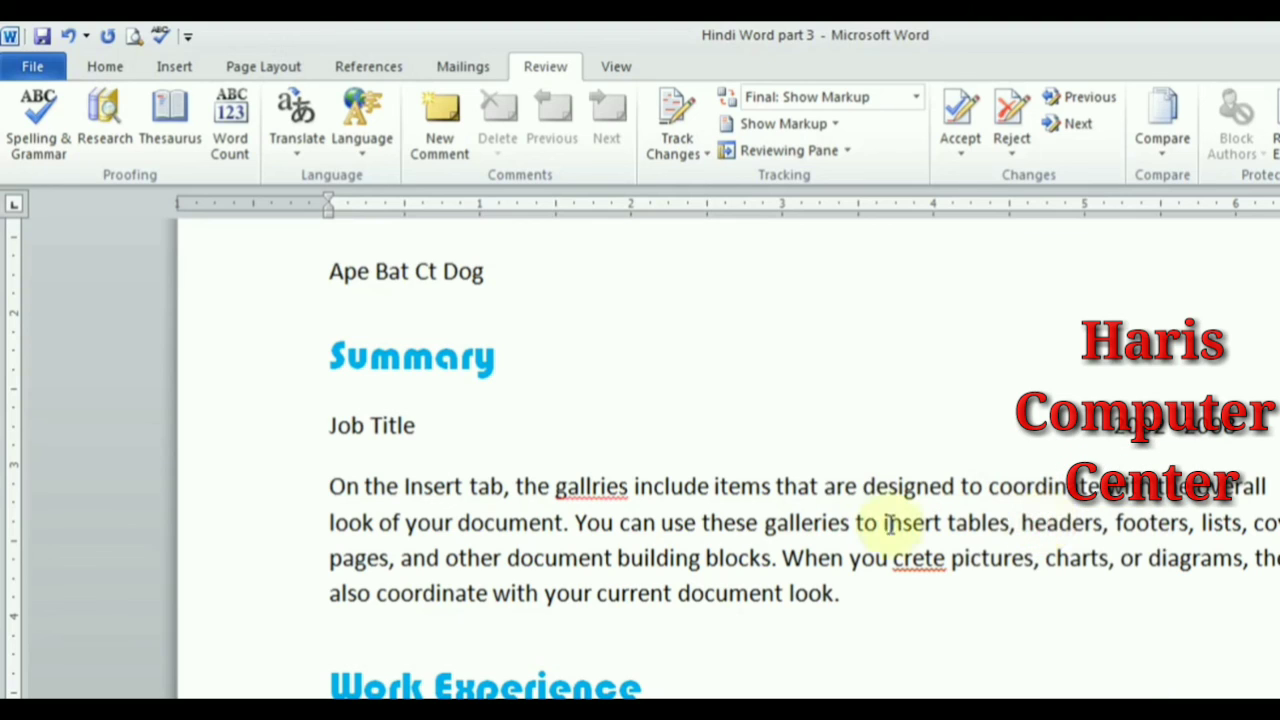
{"action": "right_click", "coordinate": [590, 486]}
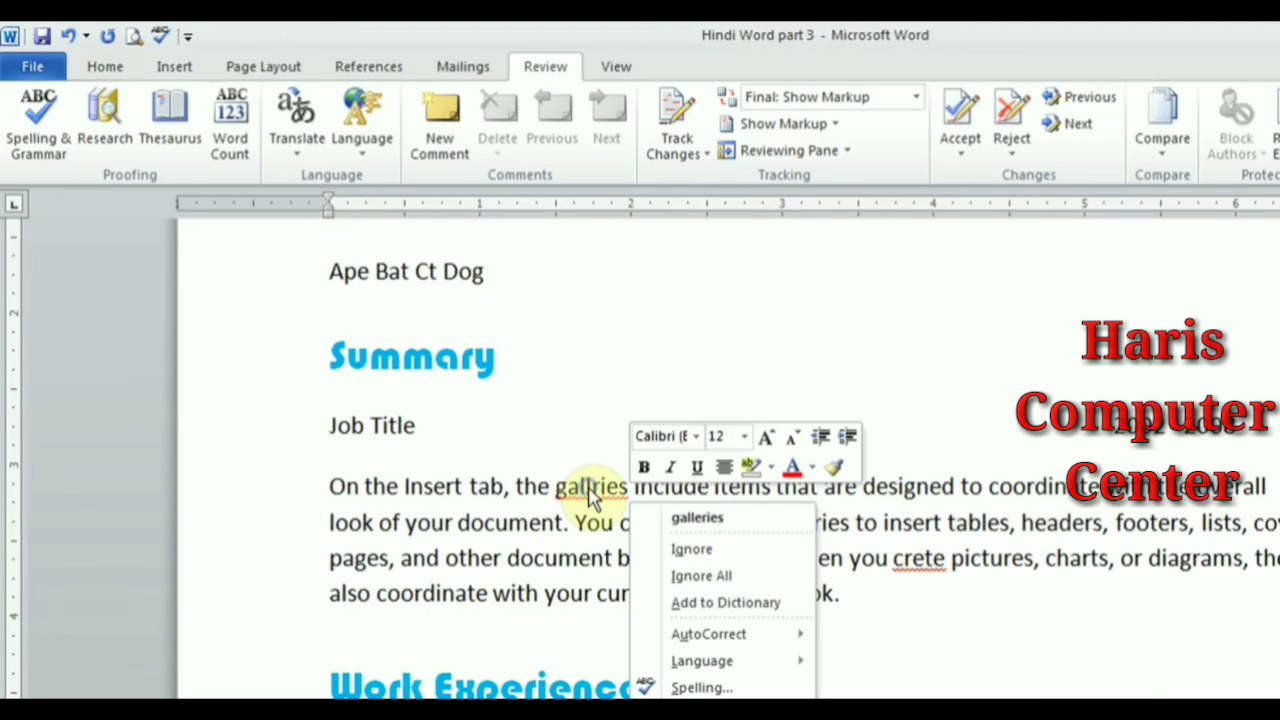
{"action": "left_click", "coordinate": [738, 520]}
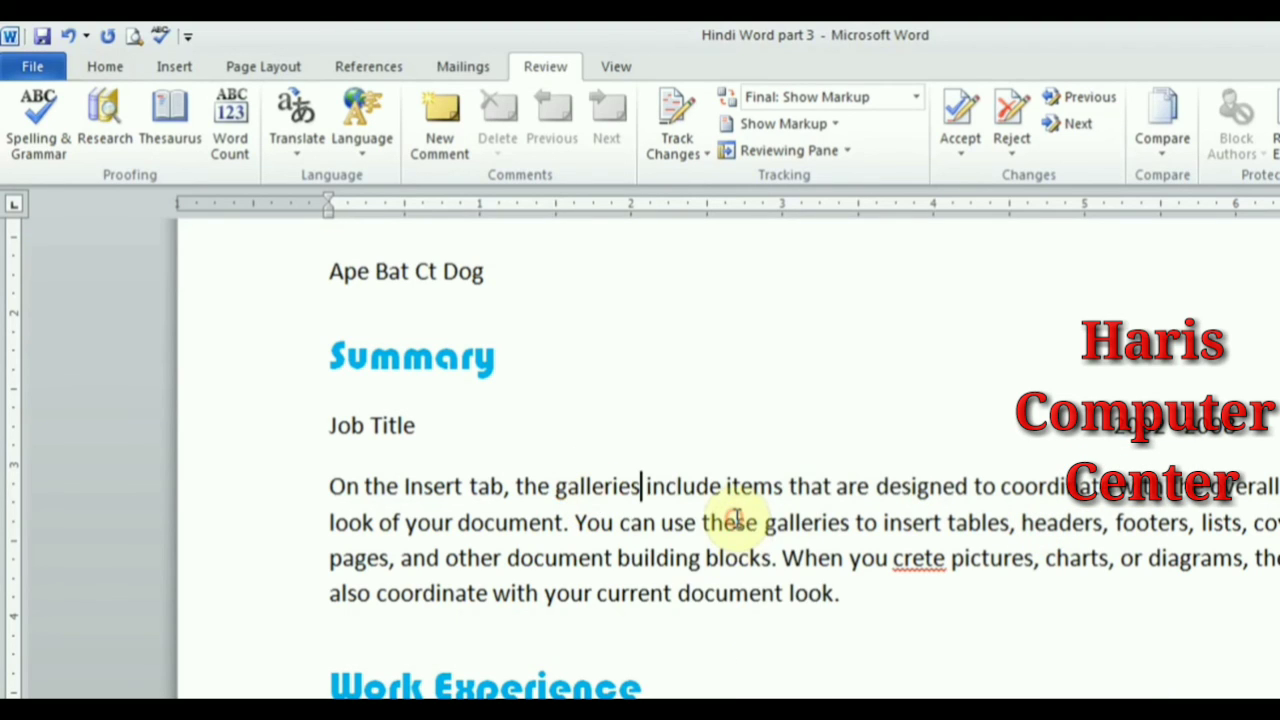
{"action": "right_click", "coordinate": [917, 558]}
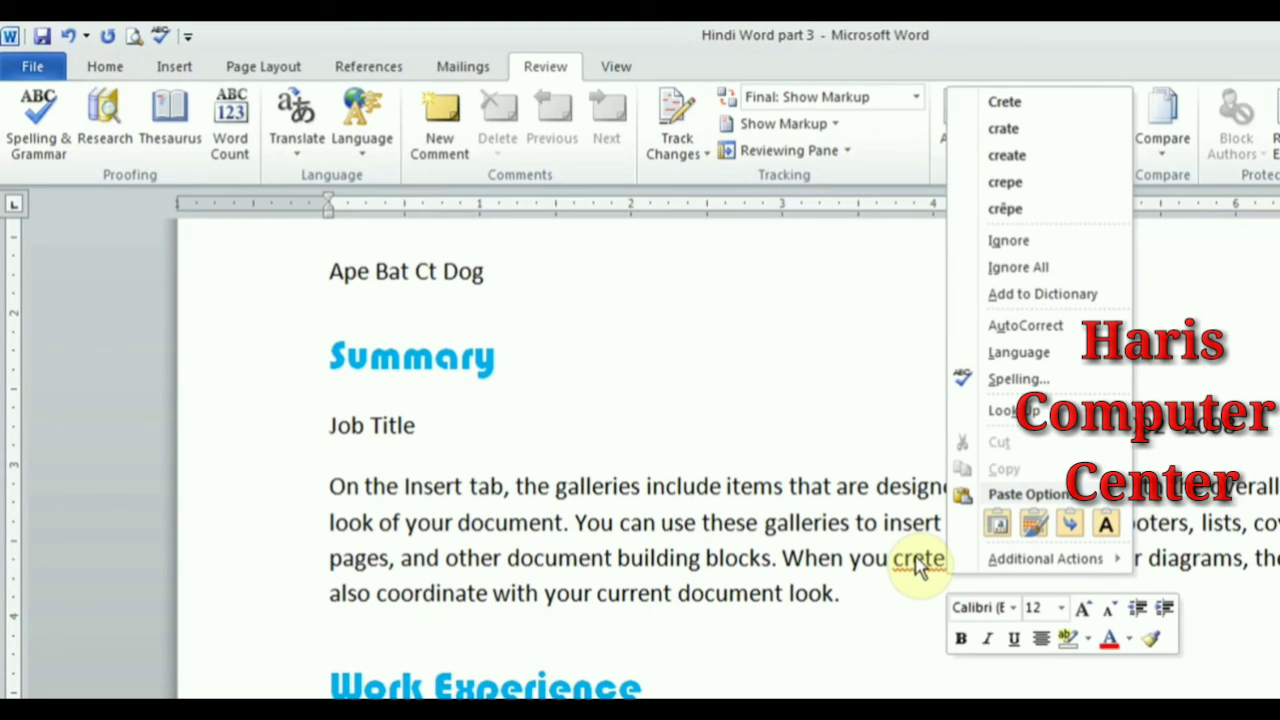
{"action": "left_click", "coordinate": [1045, 170]}
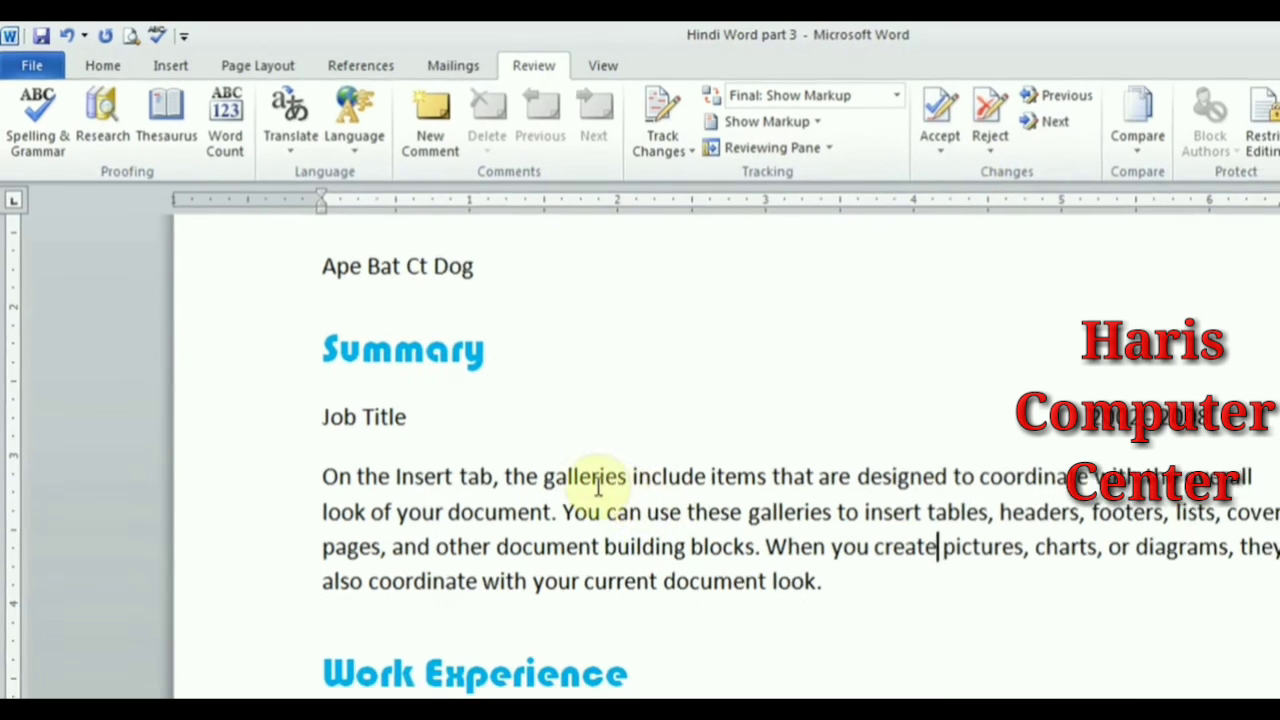
Try replacing "Insert" in the Summary paragraph with the synonym "Addition", and undo the replacement.
{"action": "right_click", "coordinate": [419, 482]}
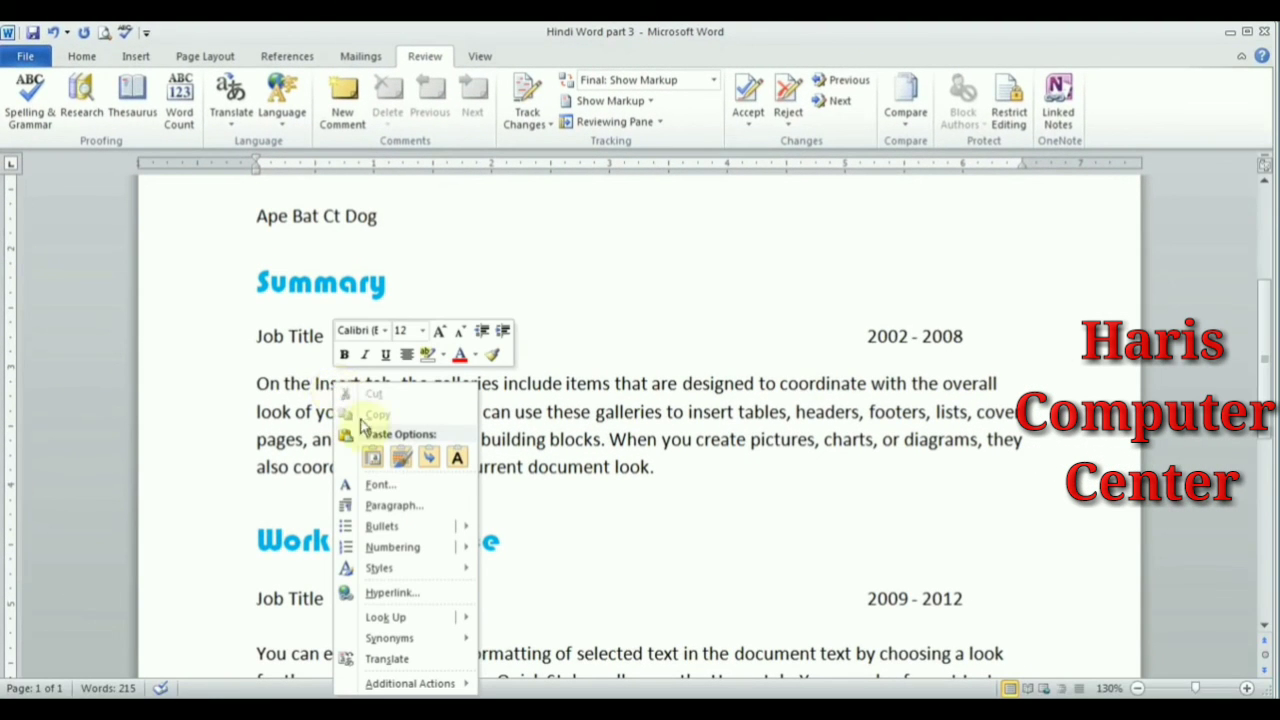
{"action": "mouse_move", "coordinate": [412, 645]}
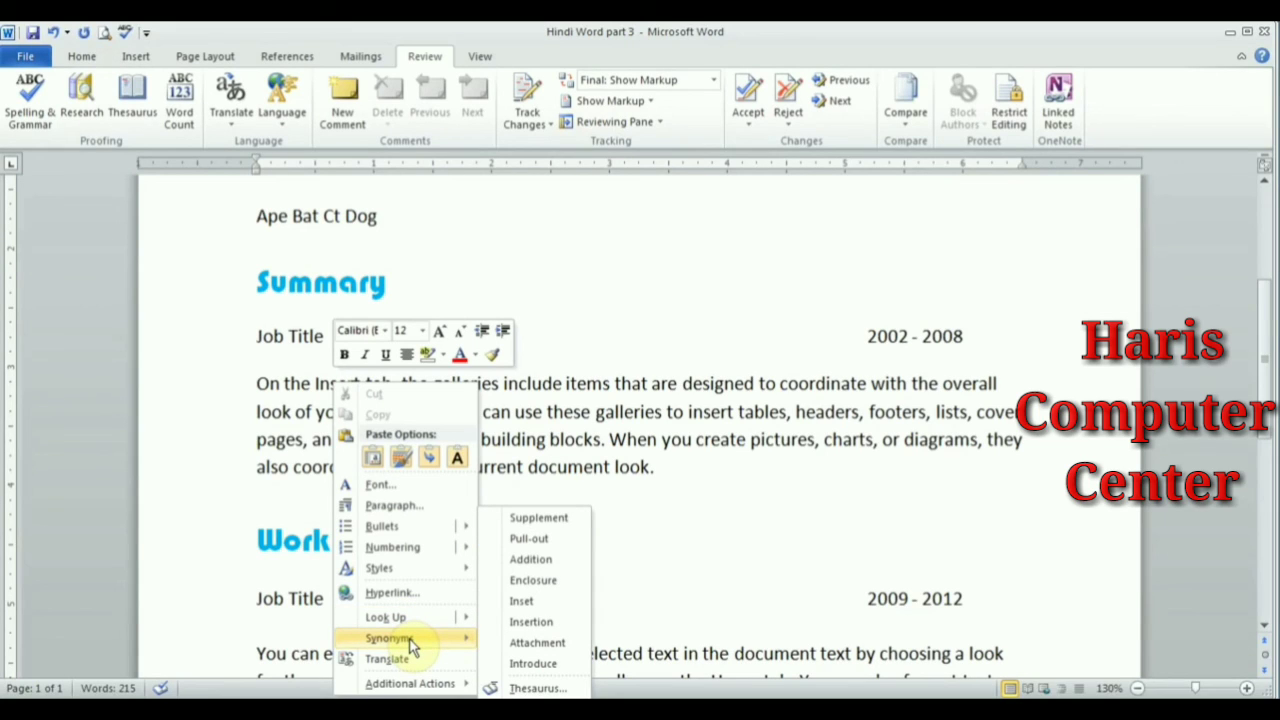
{"action": "left_click", "coordinate": [540, 559]}
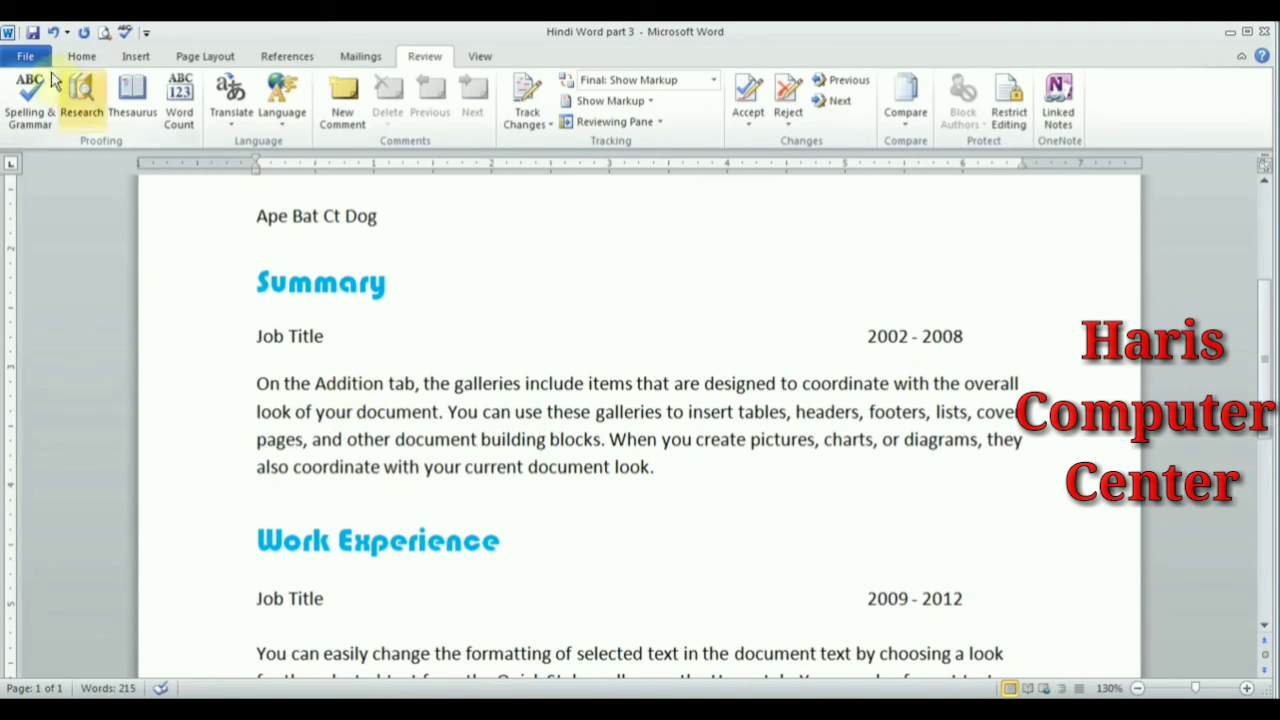
{"action": "left_click", "coordinate": [52, 32]}
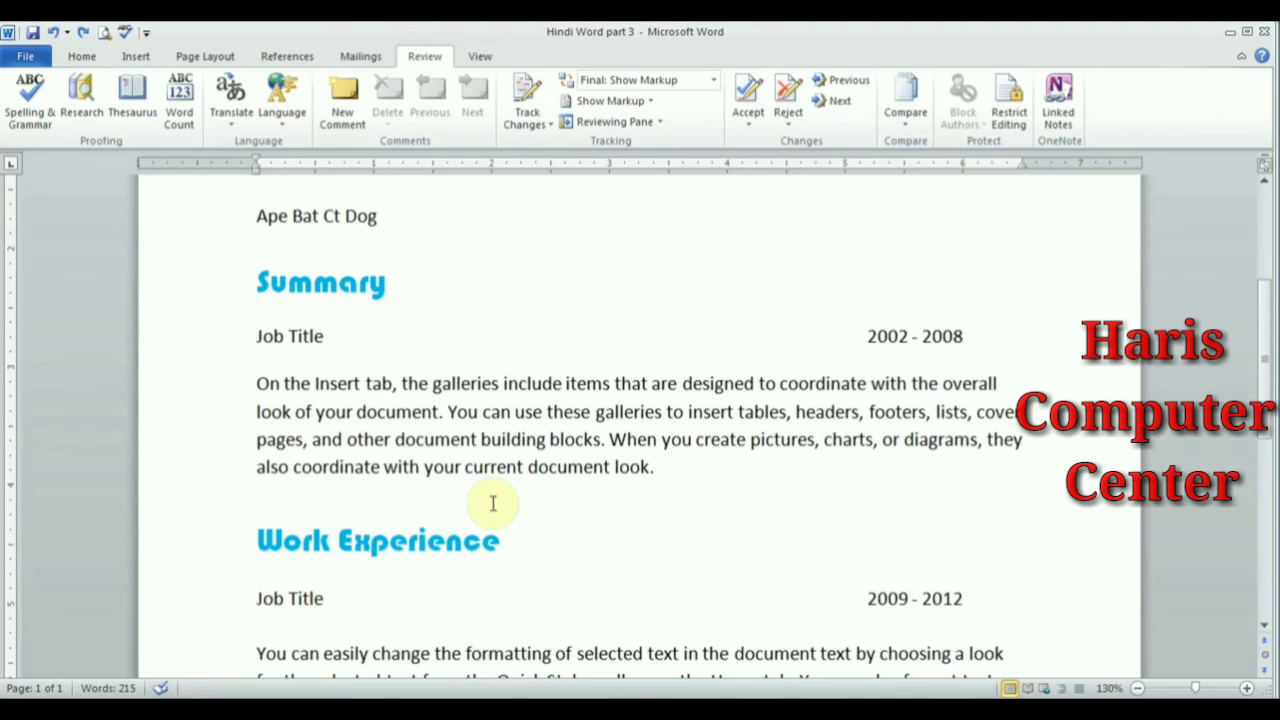
Bring up the font, paragraph, style and editing commands.
{"action": "left_click", "coordinate": [88, 58]}
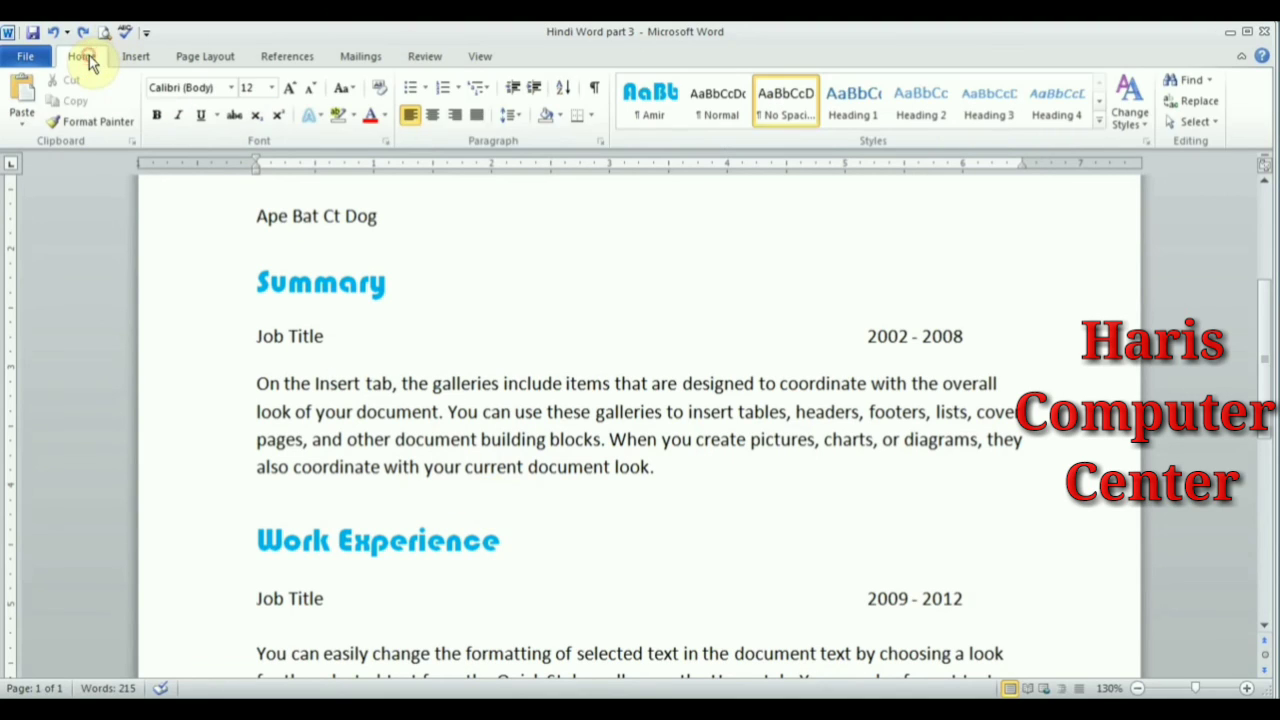